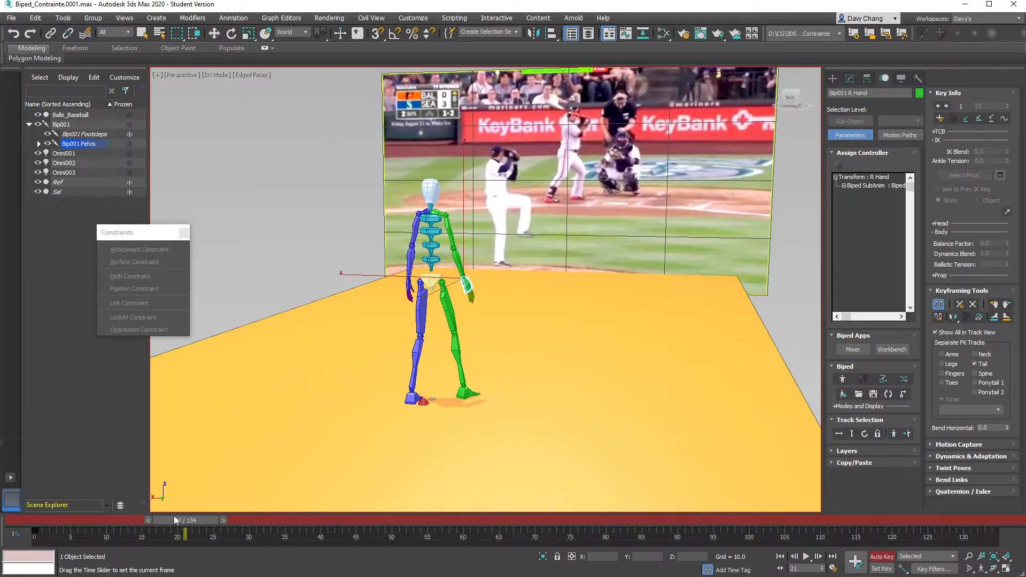
# Move the baseball from the floor beside the foot up to the biped's right hand, near X -24.55, Y -21.109, Z 87.078.
pyautogui.press('w')
pyautogui.keyDown('alt'); pyautogui.moveTo(481, 281); pyautogui.dragTo(465, 276, button='middle'); pyautogui.keyUp('alt')
pyautogui.scroll(5, 465, 276)
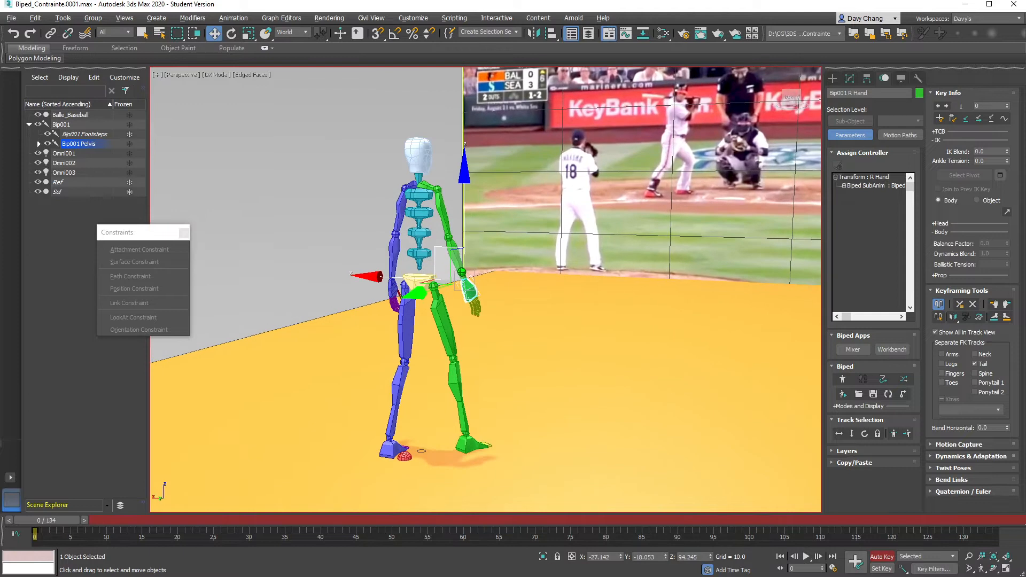
pyautogui.keyDown('alt'); pyautogui.moveTo(413, 233); pyautogui.dragTo(385, 232, button='middle'); pyautogui.keyUp('alt')
pyautogui.click(404, 466)
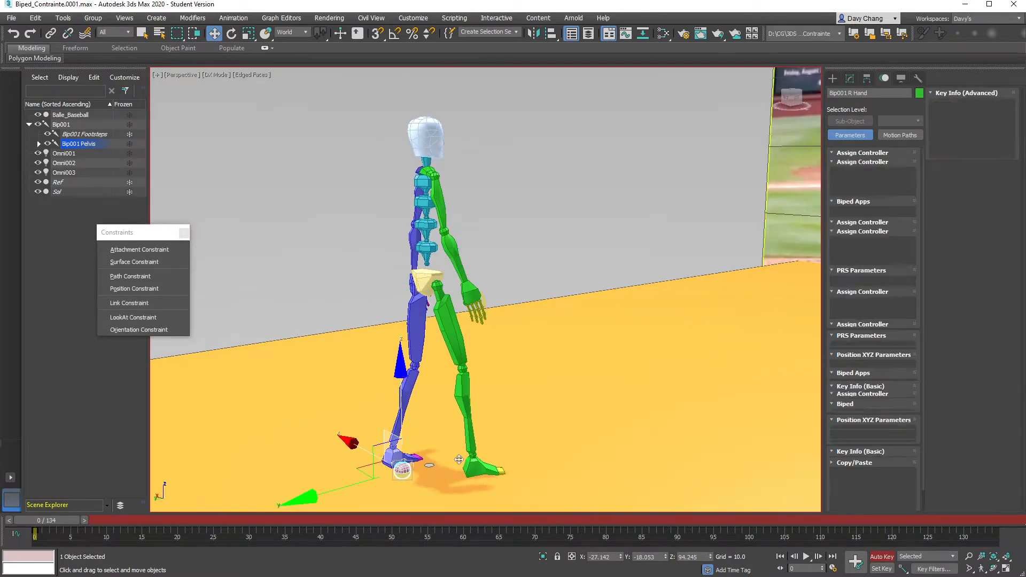
pyautogui.keyDown('alt'); pyautogui.moveTo(429, 407); pyautogui.dragTo(397, 422, button='middle'); pyautogui.keyUp('alt')
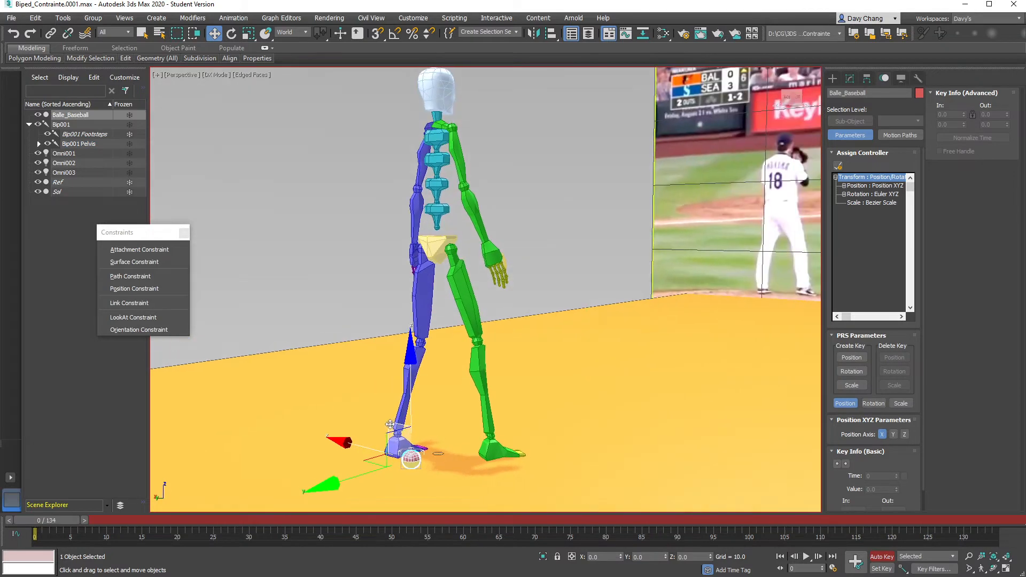
pyautogui.moveTo(398, 422); pyautogui.dragTo(389, 261)
pyautogui.keyDown('alt'); pyautogui.moveTo(390, 261); pyautogui.dragTo(498, 257, button='middle'); pyautogui.keyUp('alt')
pyautogui.moveTo(499, 257); pyautogui.dragTo(445, 262)
pyautogui.keyDown('alt'); pyautogui.moveTo(445, 262); pyautogui.dragTo(500, 294, button='middle'); pyautogui.keyUp('alt')
pyautogui.moveTo(500, 294); pyautogui.dragTo(370, 297)
pyautogui.keyDown('alt'); pyautogui.moveTo(370, 296); pyautogui.dragTo(391, 328, button='middle'); pyautogui.keyUp('alt')
pyautogui.scroll(6, 391, 326)
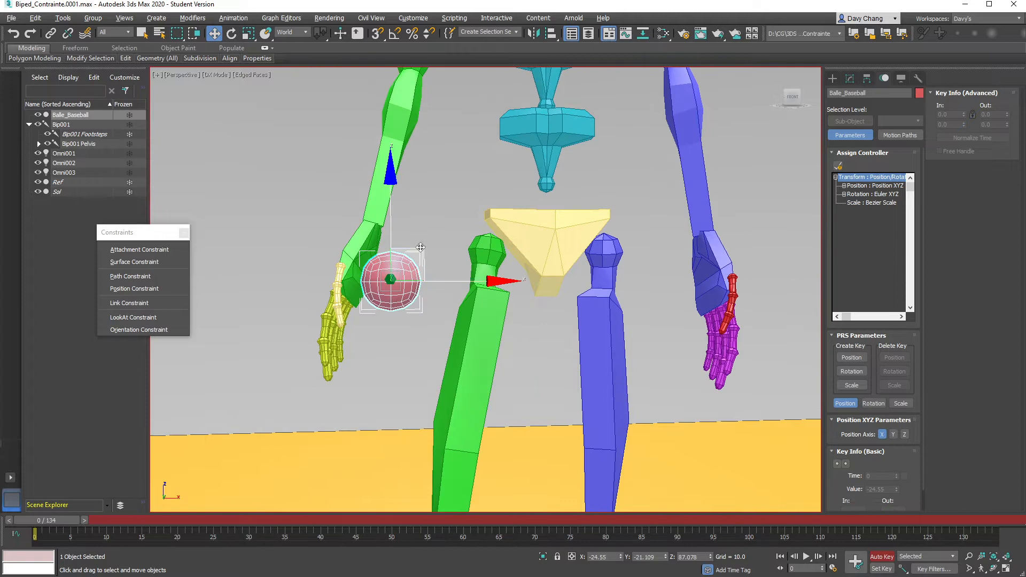
# Fine-tune the baseball's position against the right palm, to about X -26.467, Y -21.611, Z 85.007.
pyautogui.moveTo(418, 242); pyautogui.dragTo(409, 262)
pyautogui.keyDown('alt'); pyautogui.moveTo(409, 262); pyautogui.dragTo(281, 278, button='middle'); pyautogui.keyUp('alt')
pyautogui.moveTo(342, 275); pyautogui.dragTo(339, 276)
pyautogui.keyDown('alt'); pyautogui.moveTo(360, 296); pyautogui.dragTo(462, 304, button='middle'); pyautogui.keyUp('alt')
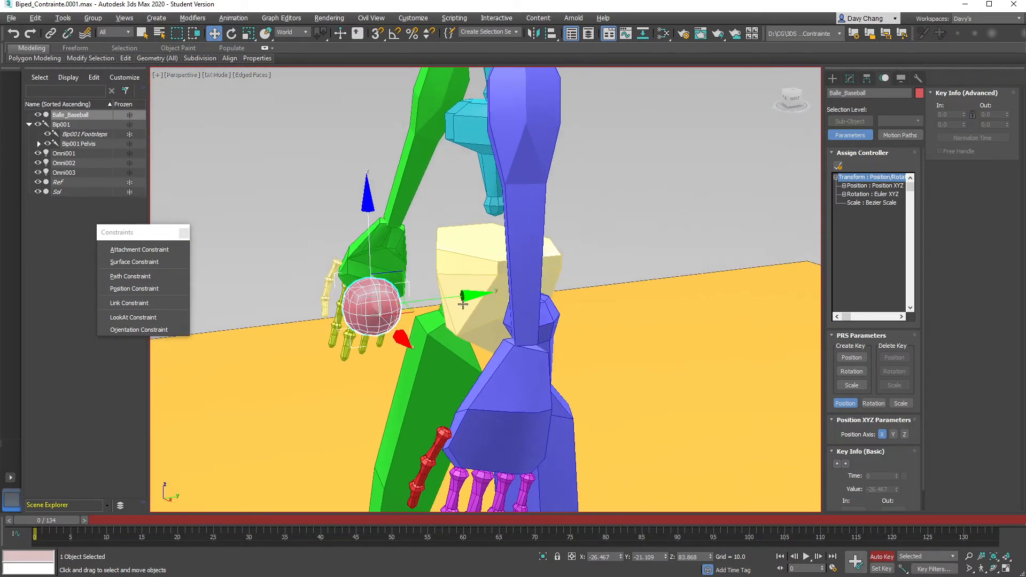
pyautogui.click(399, 272)
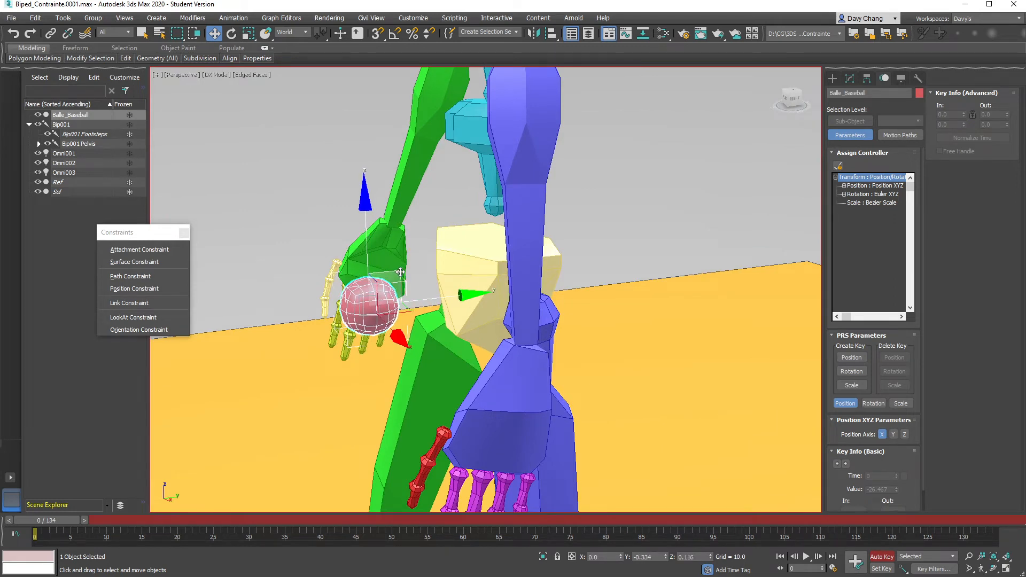
pyautogui.moveTo(400, 272); pyautogui.dragTo(399, 267)
pyautogui.moveTo(398, 266)
pyautogui.keyDown('alt'); pyautogui.mouseDown(button='middle')
pyautogui.moveTo(429, 293)
pyautogui.moveTo(236, 277)
pyautogui.moveTo(390, 286)
pyautogui.moveTo(393, 277)
pyautogui.mouseUp(button='middle'); pyautogui.keyUp('alt')
pyautogui.scroll(4, 236, 277)
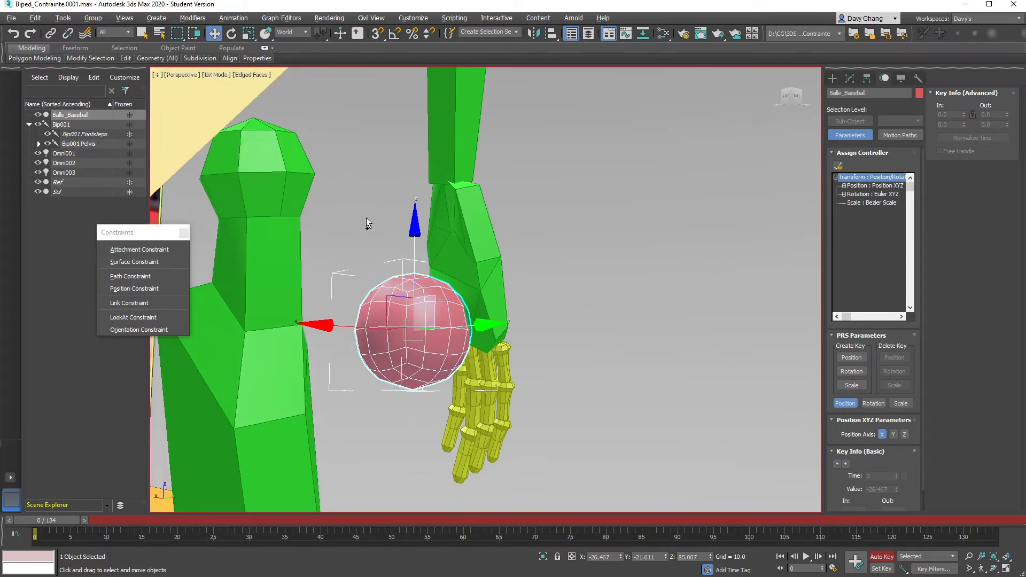
pyautogui.moveTo(366, 198)
pyautogui.mouseDown()
pyautogui.moveTo(442, 257)
pyautogui.moveTo(434, 269)
pyautogui.mouseUp()
pyautogui.moveTo(444, 278); pyautogui.dragTo(483, 276)
pyautogui.moveTo(428, 383); pyautogui.dragTo(501, 383)
pyautogui.moveTo(543, 295)
pyautogui.mouseDown()
pyautogui.moveTo(481, 321)
pyautogui.moveTo(496, 330)
pyautogui.mouseUp()
pyautogui.moveTo(463, 280)
pyautogui.mouseDown()
pyautogui.moveTo(485, 339)
pyautogui.moveTo(474, 377)
pyautogui.mouseUp()
pyautogui.moveTo(517, 331); pyautogui.dragTo(484, 337)
pyautogui.press('Escape')
# Review the available animation constraints and bring the floating Constraints palette closer to the baseball.
pyautogui.scroll(-2, 422, 200)
pyautogui.moveTo(422, 199)
pyautogui.keyDown('alt'); pyautogui.mouseDown(button='middle')
pyautogui.moveTo(356, 262)
pyautogui.moveTo(407, 262)
pyautogui.moveTo(442, 236)
pyautogui.moveTo(466, 269)
pyautogui.mouseUp(button='middle'); pyautogui.keyUp('alt')
pyautogui.scroll(2, 462, 278)
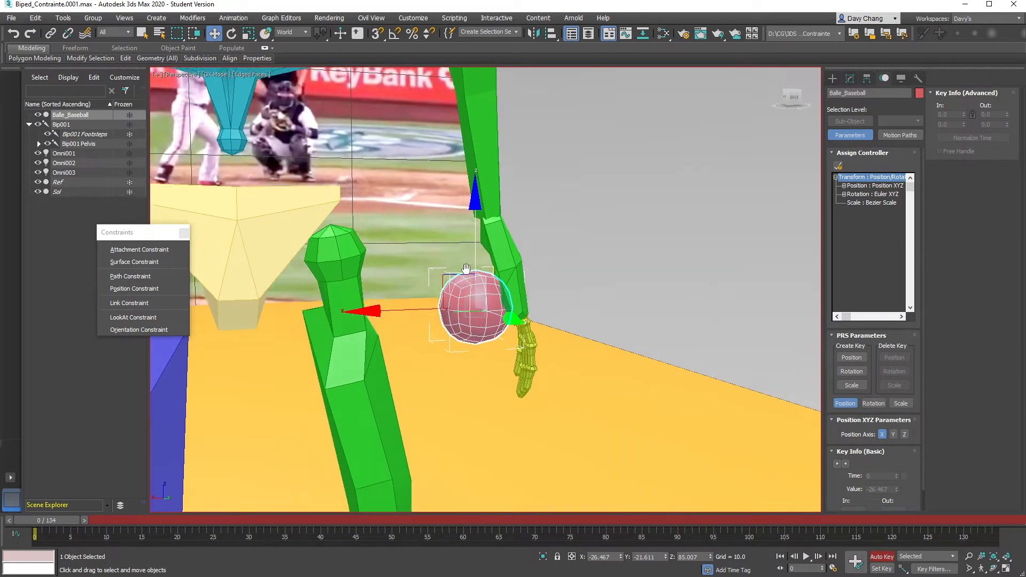
pyautogui.click(232, 19)
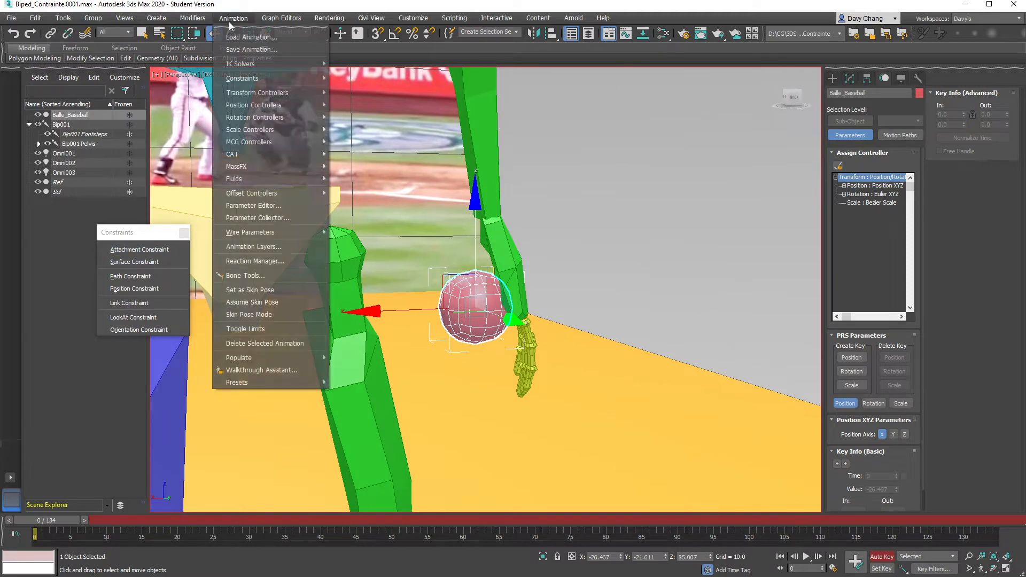
pyautogui.moveTo(271, 81)
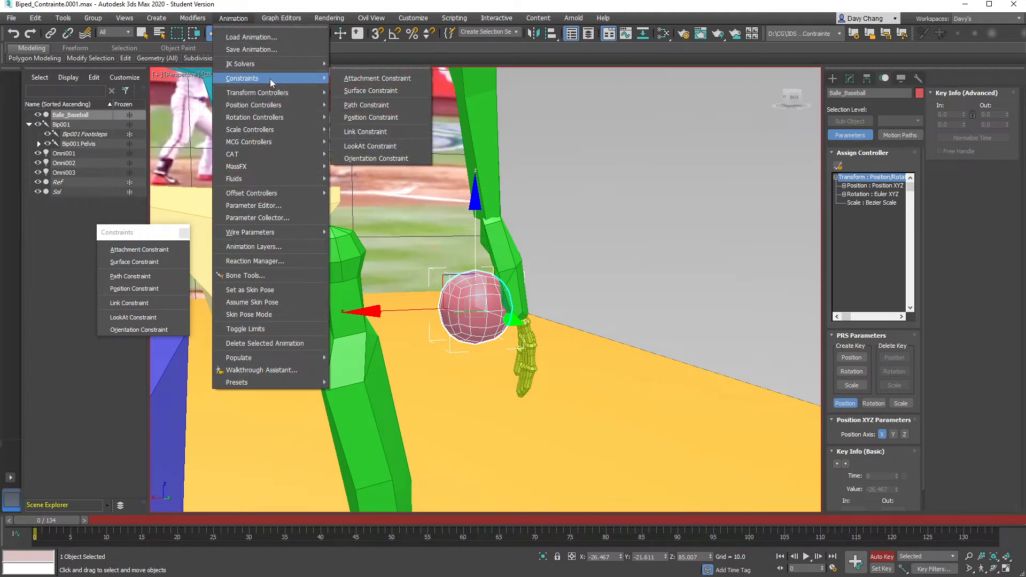
pyautogui.click(135, 236)
pyautogui.moveTo(136, 237); pyautogui.dragTo(221, 253)
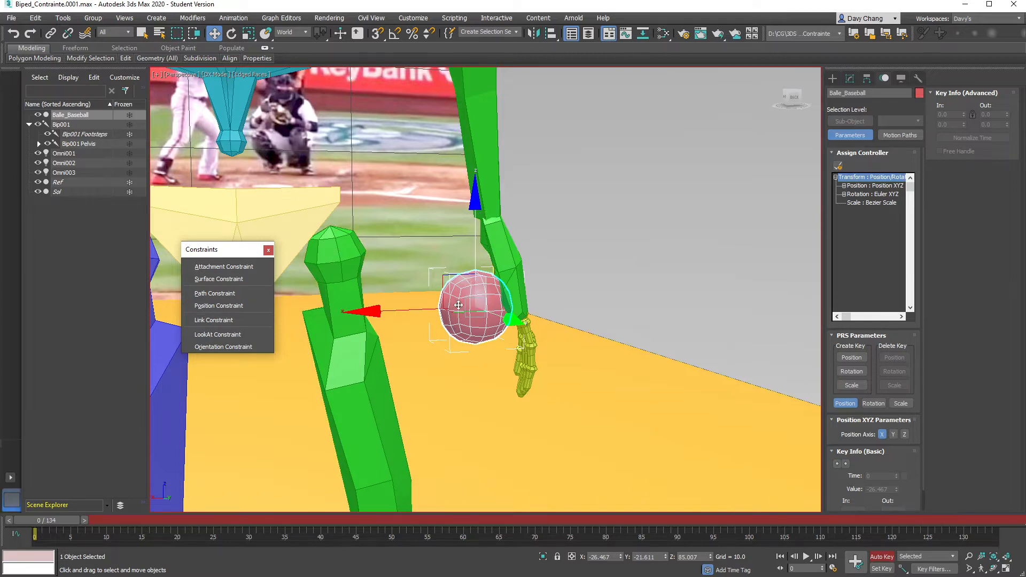
# Apply a Link Constraint to the baseball at frame 0 with the biped's right hand as target, and move the Constraints palette aside.
pyautogui.keyDown('alt'); pyautogui.moveTo(451, 305); pyautogui.dragTo(544, 309, button='middle'); pyautogui.keyUp('alt')
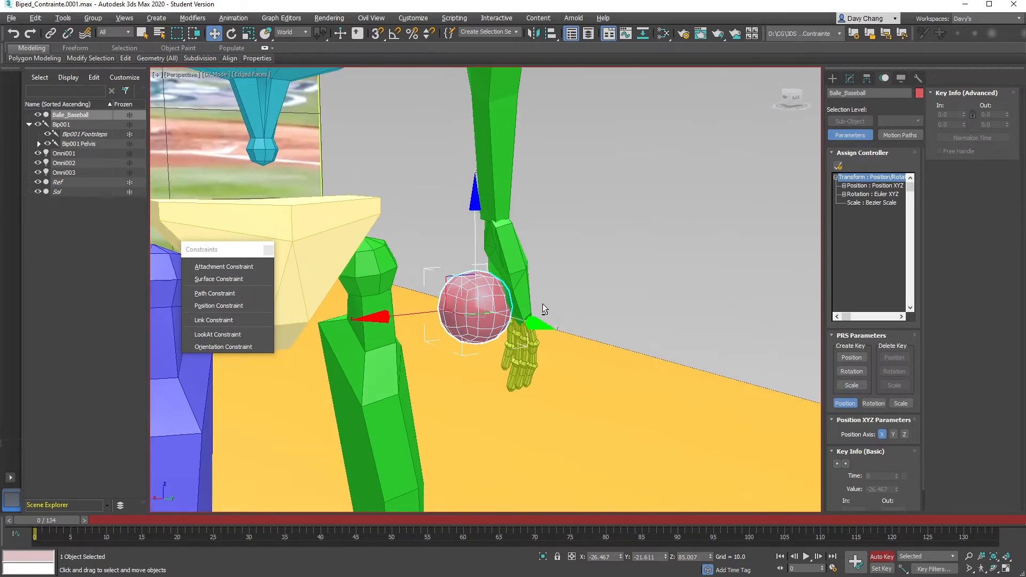
pyautogui.click(567, 269)
pyautogui.click(470, 310)
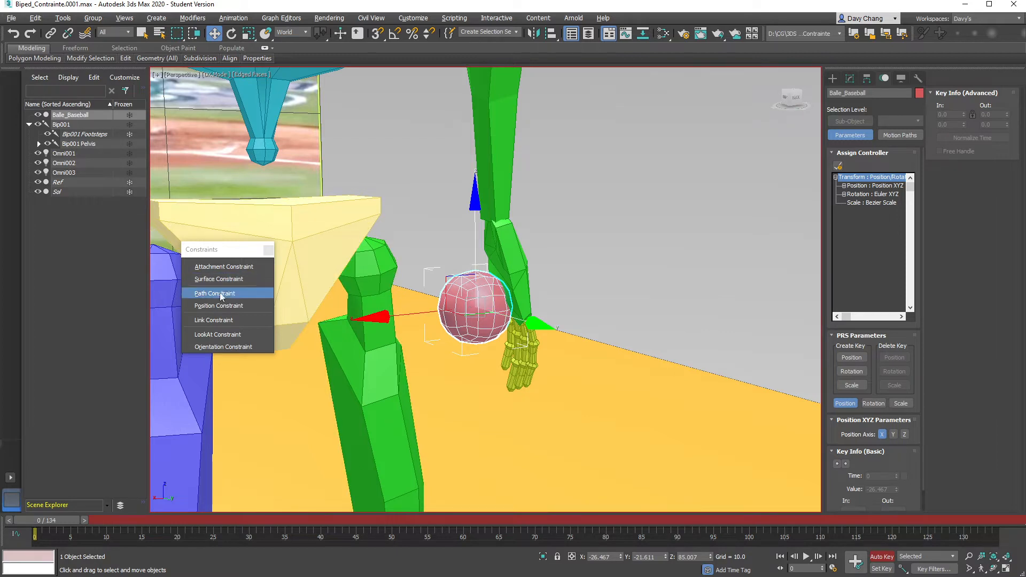
pyautogui.click(225, 320)
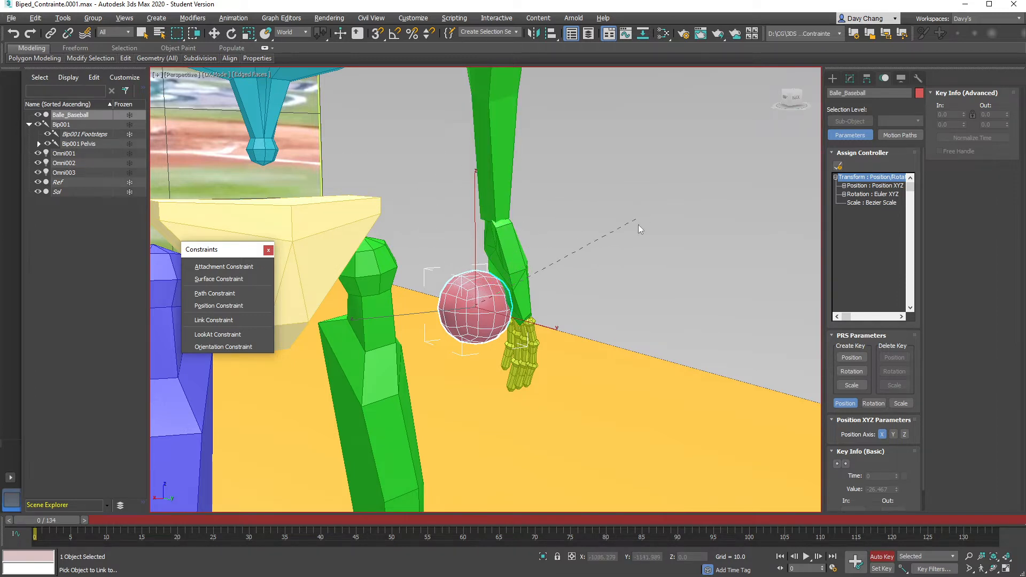
pyautogui.click(511, 251)
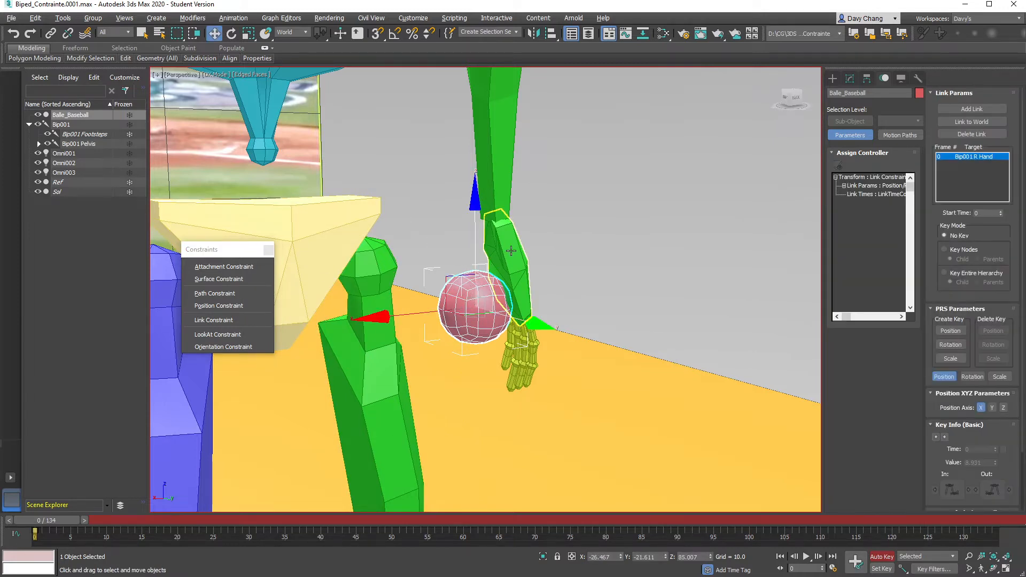
pyautogui.moveTo(260, 257); pyautogui.dragTo(168, 252)
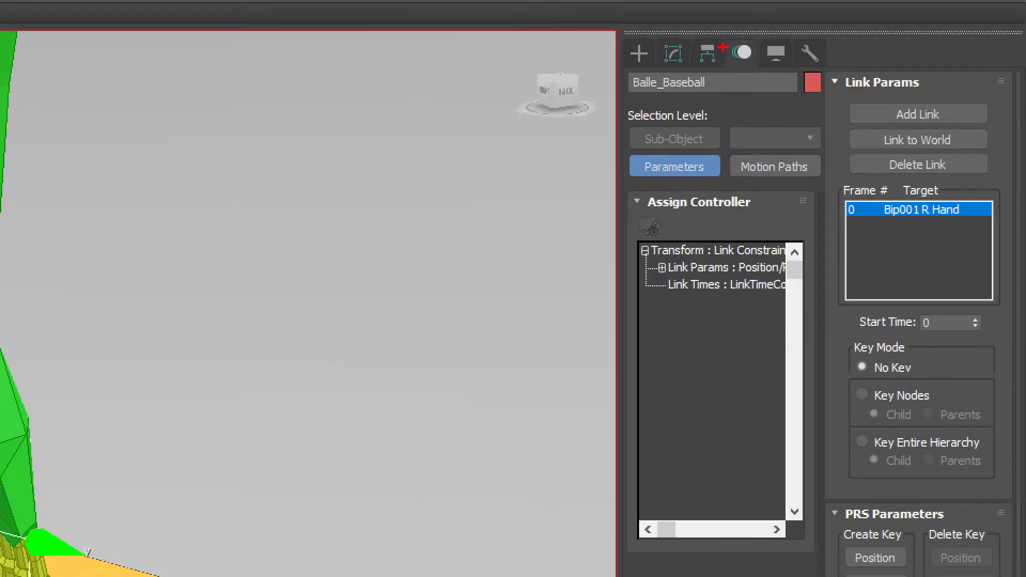
pyautogui.moveTo(745, 22)
pyautogui.mouseDown()
pyautogui.moveTo(705, 56)
pyautogui.moveTo(759, 76)
pyautogui.moveTo(753, 23)
pyautogui.moveTo(877, 43)
pyautogui.mouseUp()
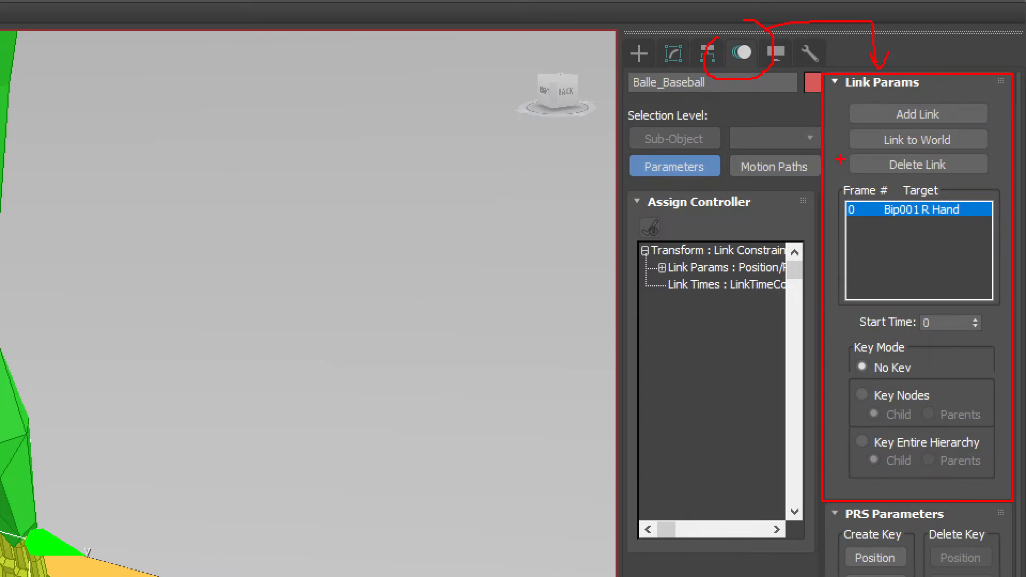
pyautogui.moveTo(552, 75); pyautogui.dragTo(651, 91)
pyautogui.moveTo(850, 115); pyautogui.dragTo(813, 128)
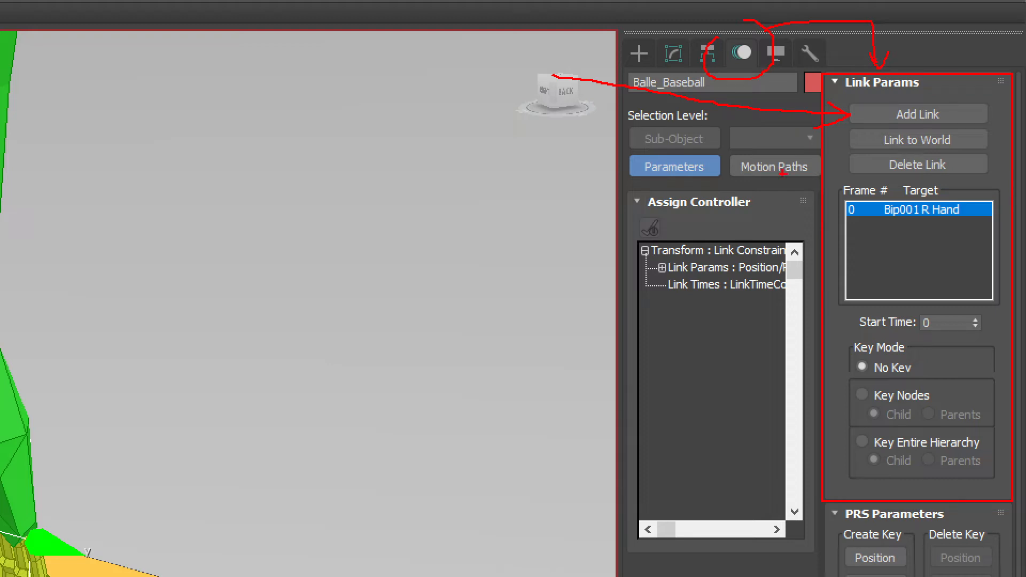
pyautogui.hotkey('ctrl', 'z')
pyautogui.hotkey('ctrl', 'z')
pyautogui.moveTo(560, 109)
pyautogui.mouseDown()
pyautogui.moveTo(884, 153)
pyautogui.moveTo(871, 167)
pyautogui.mouseUp()
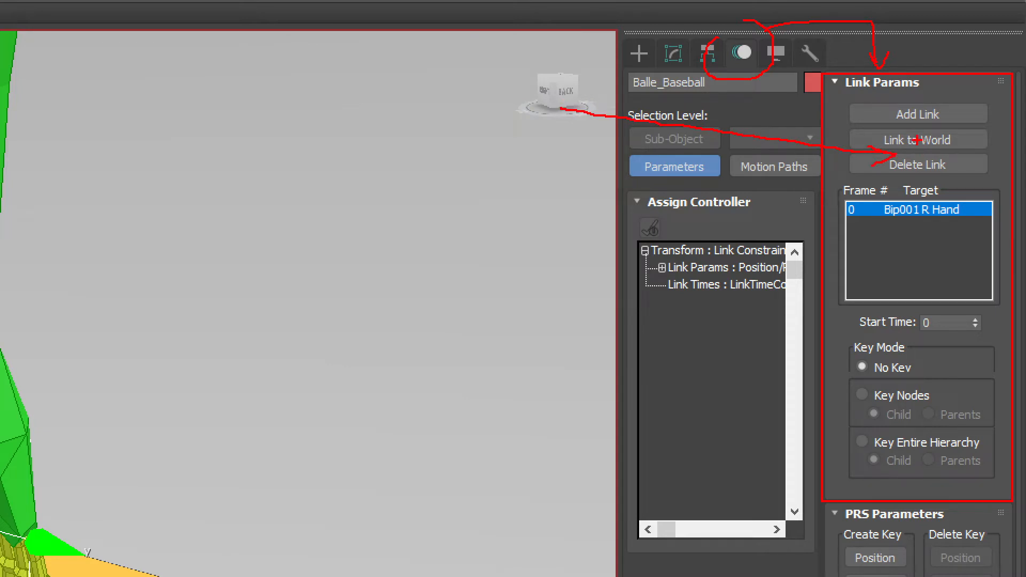
pyautogui.hotkey('ctrl', 'z')
pyautogui.hotkey('ctrl', 'z')
pyautogui.moveTo(536, 177)
pyautogui.mouseDown()
pyautogui.moveTo(834, 168)
pyautogui.moveTo(848, 182)
pyautogui.mouseUp()
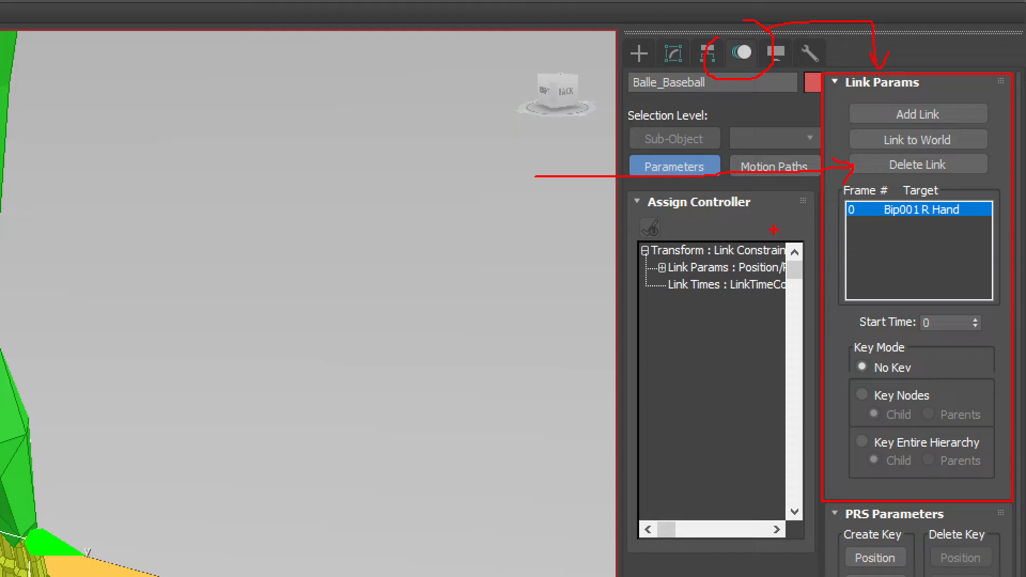
pyautogui.hotkey('ctrl', 'z')
pyautogui.hotkey('ctrl', 'z')
pyautogui.moveTo(851, 183)
pyautogui.mouseDown()
pyautogui.moveTo(854, 318)
pyautogui.moveTo(865, 327)
pyautogui.mouseUp()
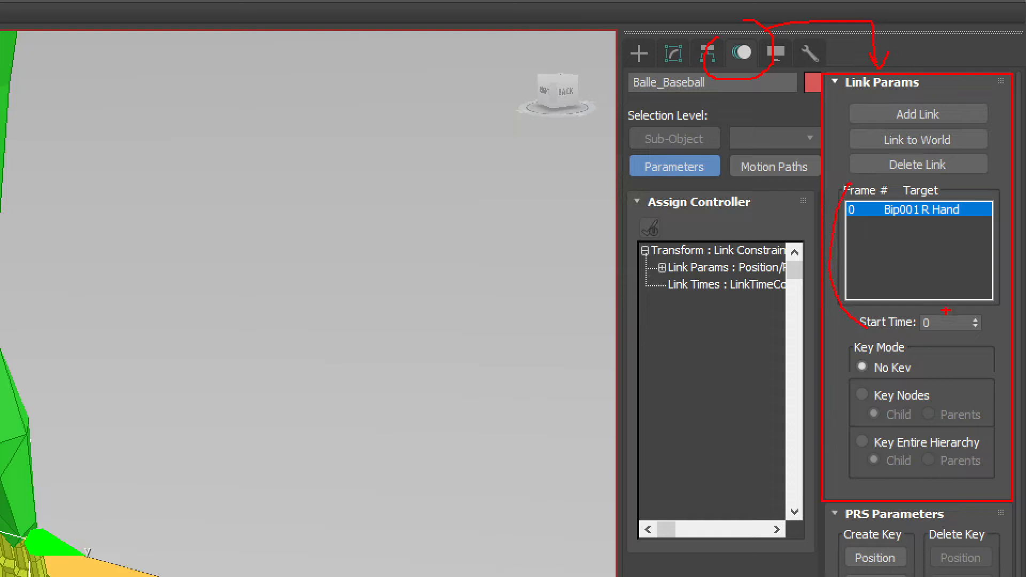
pyautogui.moveTo(846, 226); pyautogui.dragTo(880, 224)
pyautogui.moveTo(534, 178); pyautogui.dragTo(770, 215)
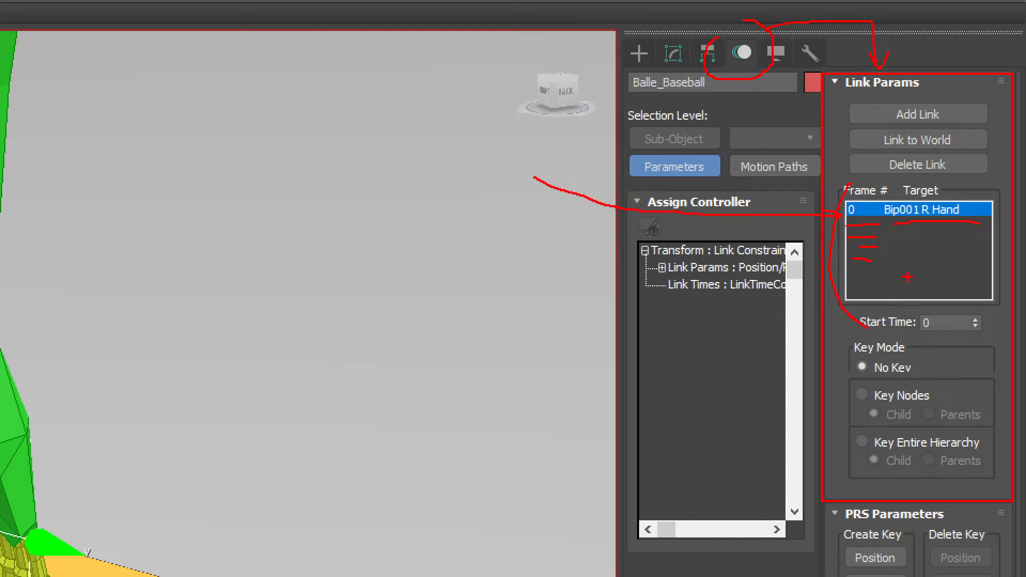
pyautogui.moveTo(880, 172); pyautogui.dragTo(885, 309)
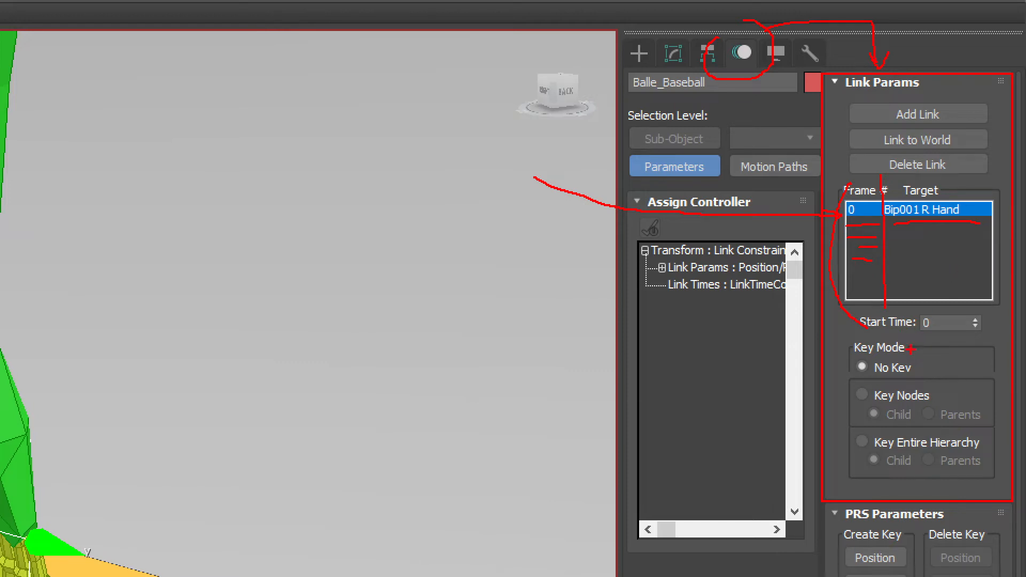
pyautogui.moveTo(986, 326); pyautogui.dragTo(850, 491)
pyautogui.moveTo(849, 319); pyautogui.dragTo(970, 427)
pyautogui.press('Escape')
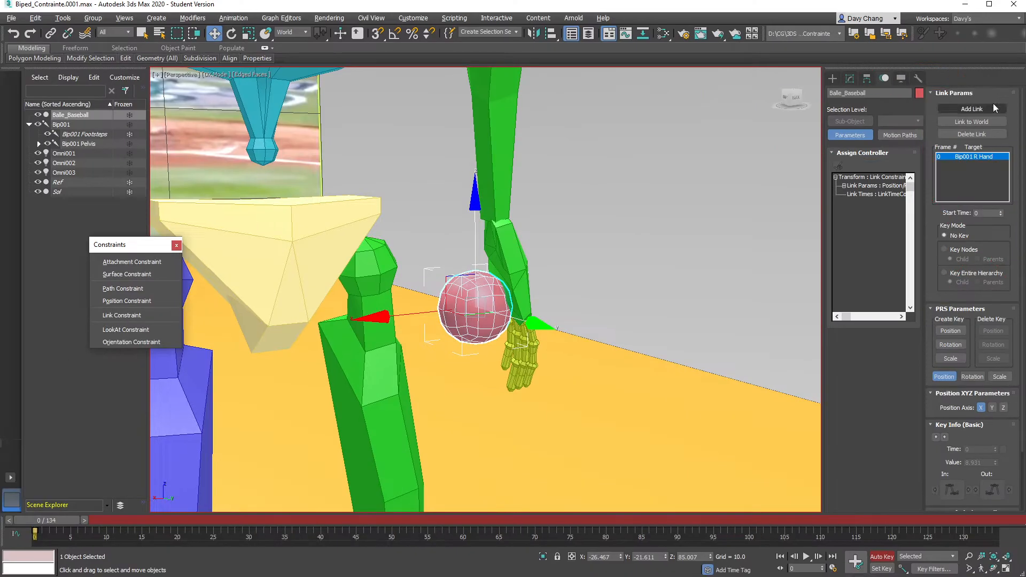
# Test the baseball's link by moving and rotating the biped's right hand, and undo both changes.
pyautogui.scroll(-8, 560, 242)
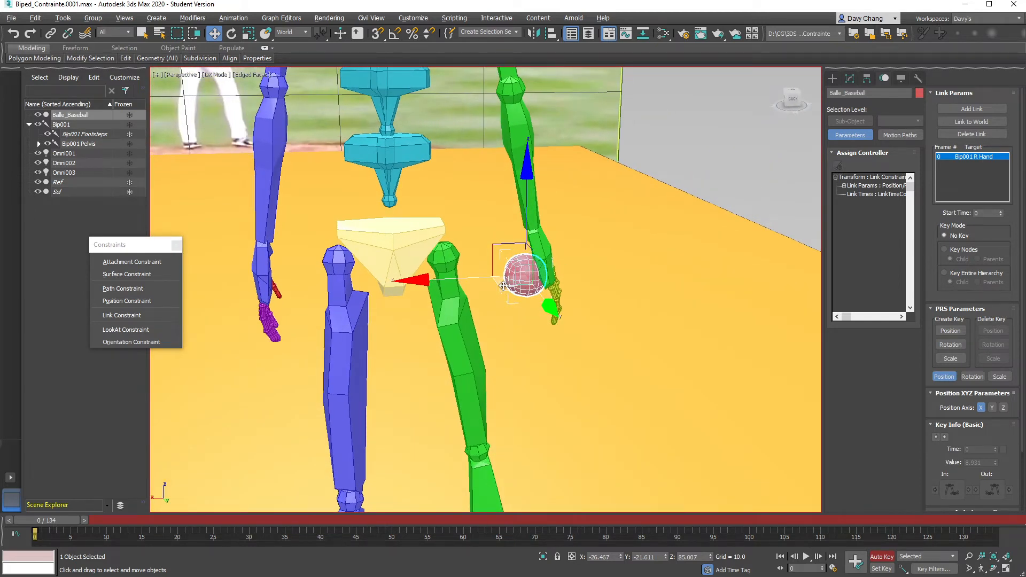
pyautogui.moveTo(503, 287); pyautogui.dragTo(543, 241)
pyautogui.click(546, 238)
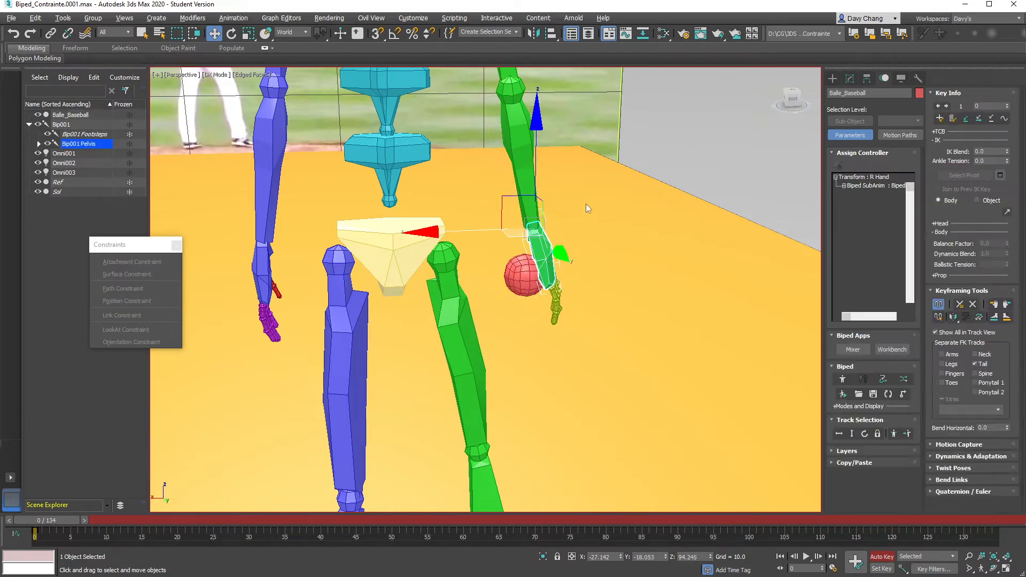
pyautogui.scroll(-4, 585, 177)
pyautogui.scroll(-2, 585, 177)
pyautogui.moveTo(559, 252); pyautogui.dragTo(712, 184)
pyautogui.scroll(8, 705, 208)
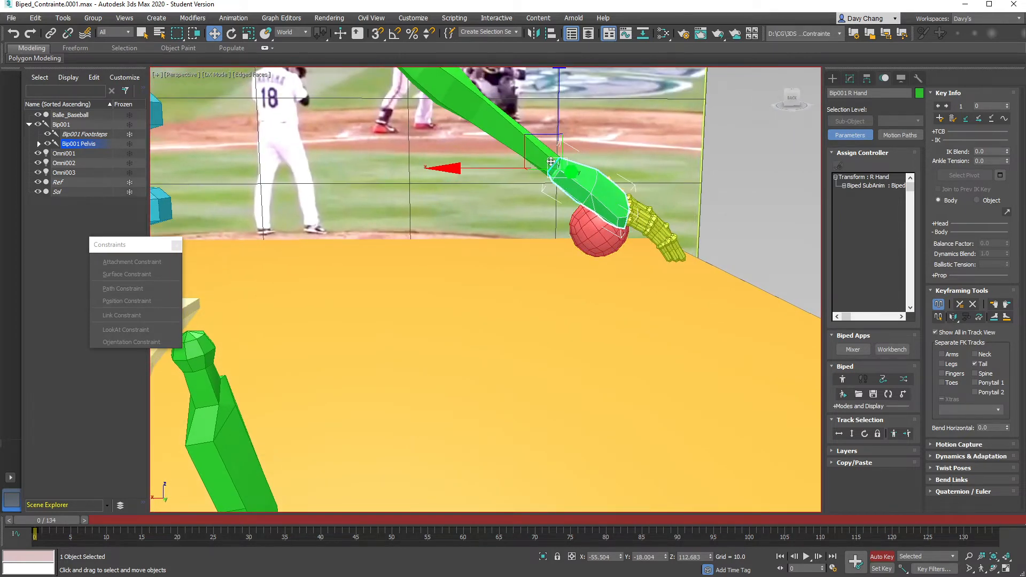
pyautogui.scroll(-3, 602, 179)
pyautogui.press('e')
pyautogui.moveTo(492, 235); pyautogui.dragTo(560, 232)
pyautogui.hotkey('ctrl', 'z')
pyautogui.hotkey('ctrl', 'z')
# Select all finger and thumb segments of the right hand without the hand itself and rotate them locally to curl around the baseball.
pyautogui.keyDown('alt'); pyautogui.moveTo(341, 277); pyautogui.dragTo(518, 239, button='middle'); pyautogui.keyUp('alt')
pyautogui.scroll(4, 549, 299)
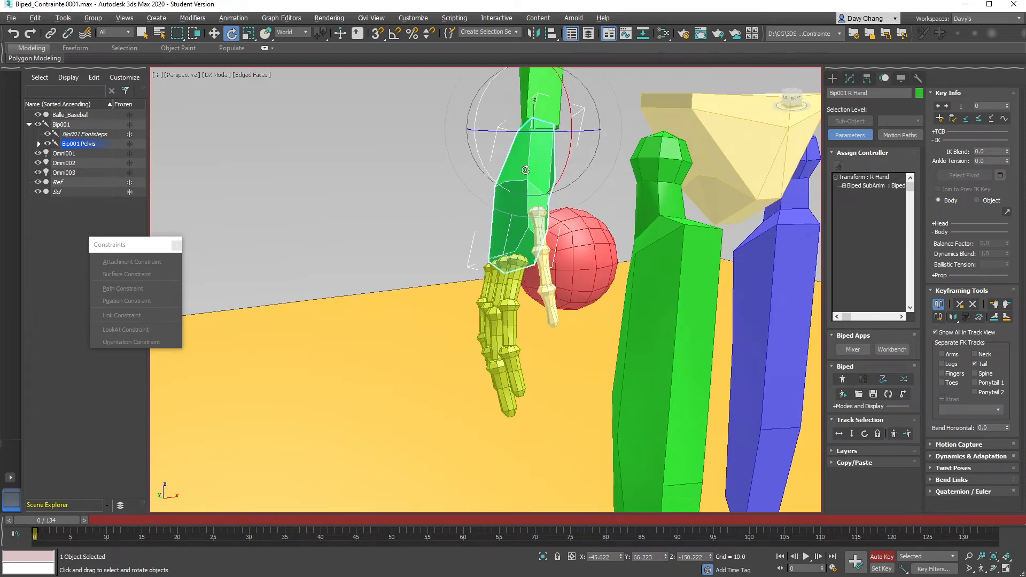
pyautogui.doubleClick(521, 193)
pyautogui.keyDown('alt'); pyautogui.click(512, 218); pyautogui.keyUp('alt')
pyautogui.keyDown('alt'); pyautogui.moveTo(510, 224); pyautogui.dragTo(491, 278, button='middle'); pyautogui.keyUp('alt')
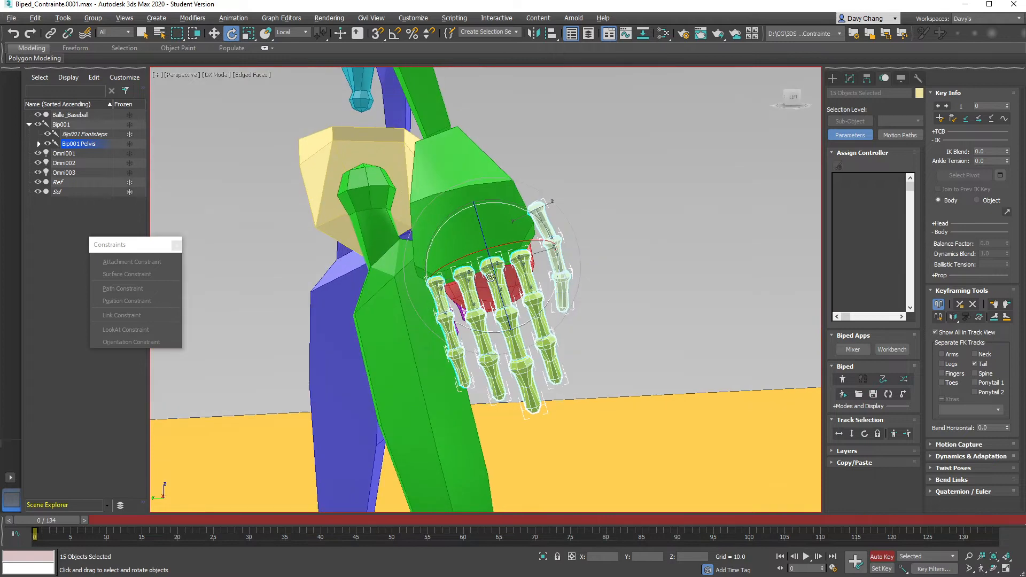
pyautogui.rightClick(438, 289)
pyautogui.click(434, 284)
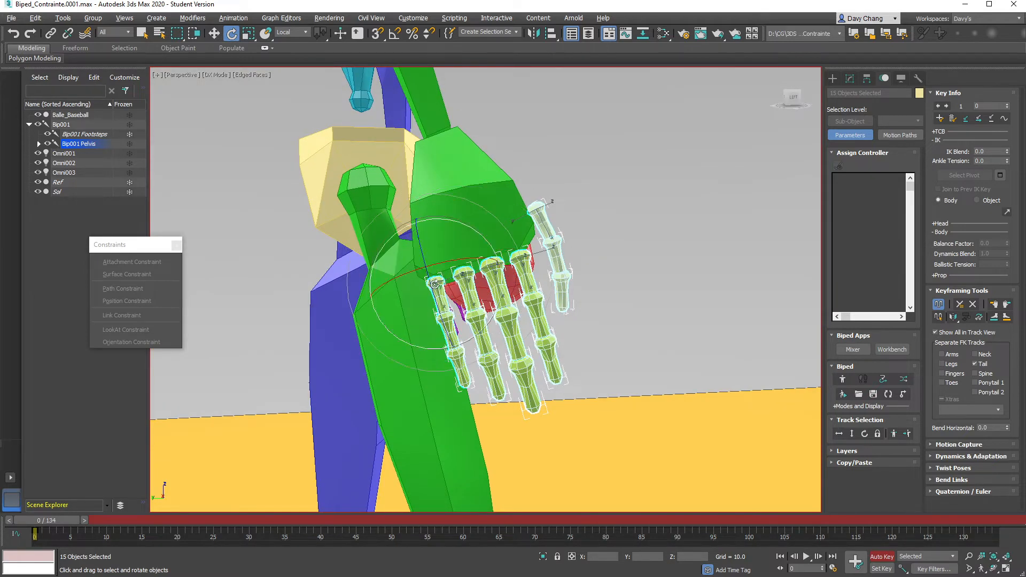
pyautogui.moveTo(435, 287); pyautogui.dragTo(440, 322)
pyautogui.keyDown('alt'); pyautogui.moveTo(560, 271); pyautogui.dragTo(443, 270, button='middle'); pyautogui.keyUp('alt')
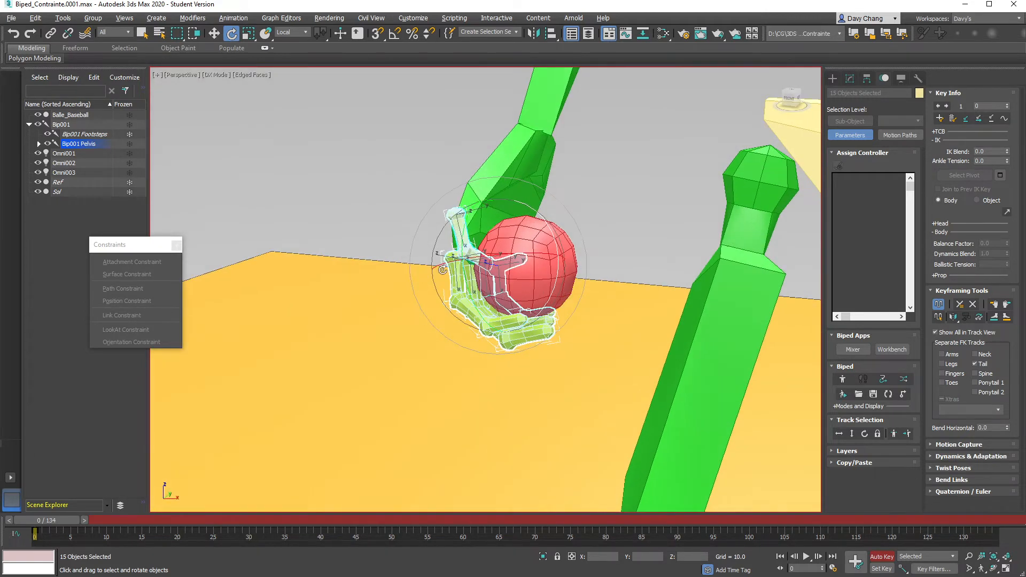
# Rotate the right thumb's base, middle and tip segments so the thumb wraps over the baseball.
pyautogui.click(460, 230)
pyautogui.keyDown('alt'); pyautogui.moveTo(460, 230); pyautogui.dragTo(496, 191, button='middle'); pyautogui.keyUp('alt')
pyautogui.moveTo(496, 191); pyautogui.dragTo(448, 172)
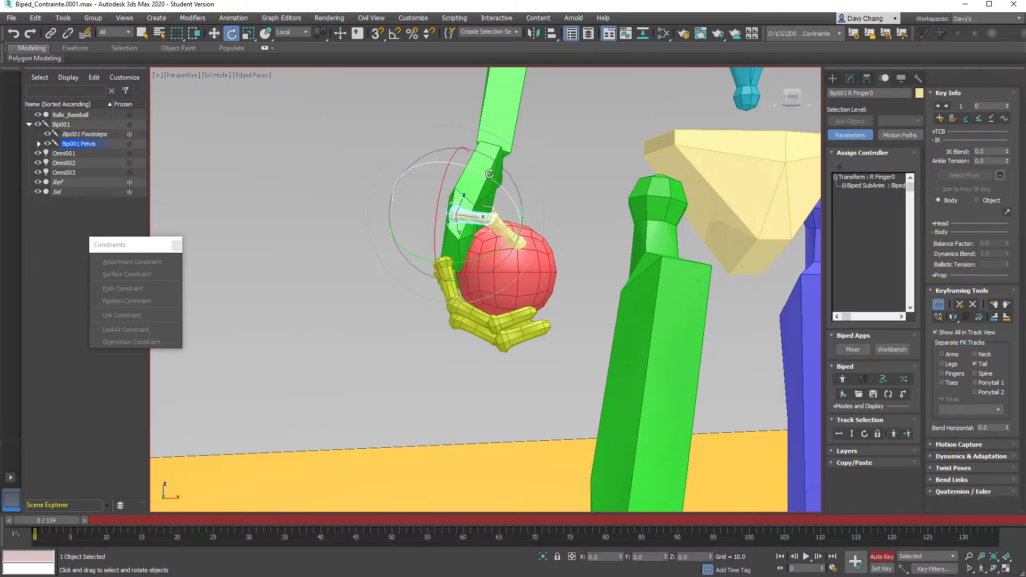
pyautogui.click(506, 233)
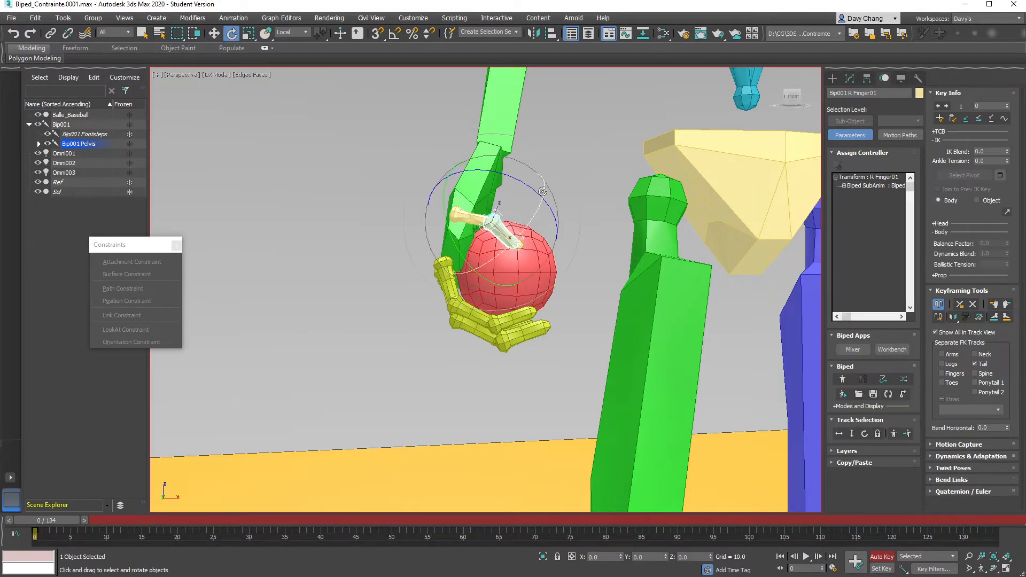
pyautogui.click(531, 236)
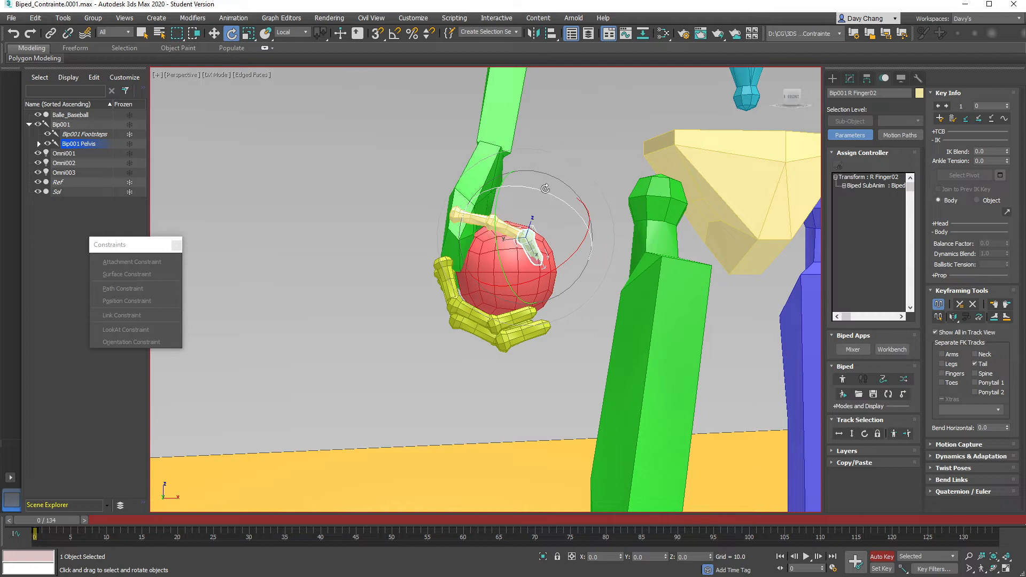
# Rotate the base segment of the right index finger by about -20 degrees around its local X axis.
pyautogui.keyDown('alt'); pyautogui.moveTo(509, 267); pyautogui.dragTo(537, 206, button='middle'); pyautogui.keyUp('alt')
pyautogui.press('q')
pyautogui.click(537, 206)
pyautogui.hotkey('shift', 'z')
pyautogui.press('e')
pyautogui.moveTo(536, 148); pyautogui.dragTo(550, 134)
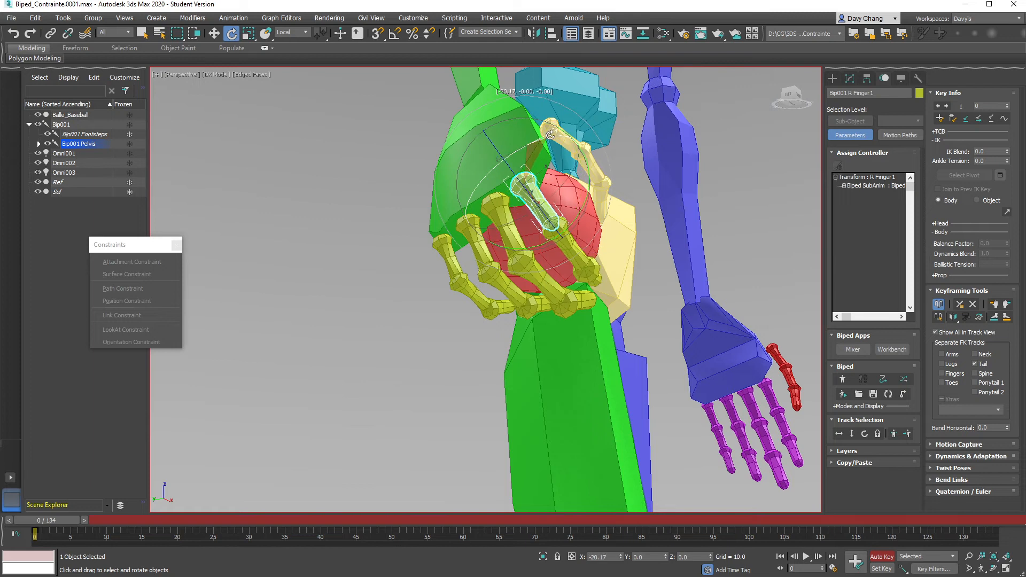
# Refine the right index finger's base segment, rotating it about 7 degrees around its local Z axis toward the baseball.
pyautogui.moveTo(570, 176); pyautogui.dragTo(591, 194)
pyautogui.keyDown('alt'); pyautogui.moveTo(614, 224); pyautogui.dragTo(582, 211, button='middle'); pyautogui.keyUp('alt')
pyautogui.moveTo(582, 211); pyautogui.dragTo(588, 207)
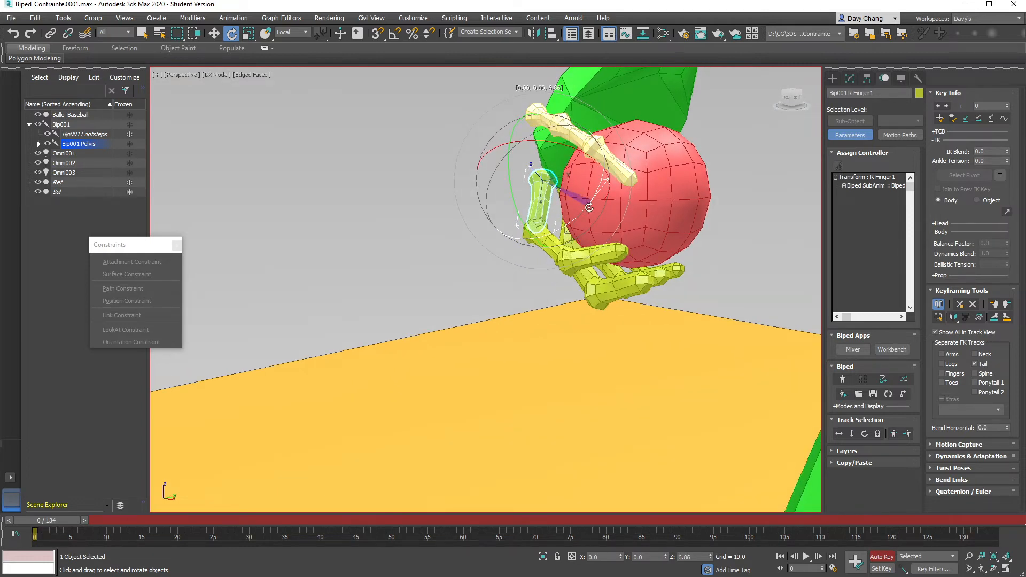
pyautogui.keyDown('alt'); pyautogui.moveTo(571, 274); pyautogui.dragTo(635, 253, button='middle'); pyautogui.keyUp('alt')
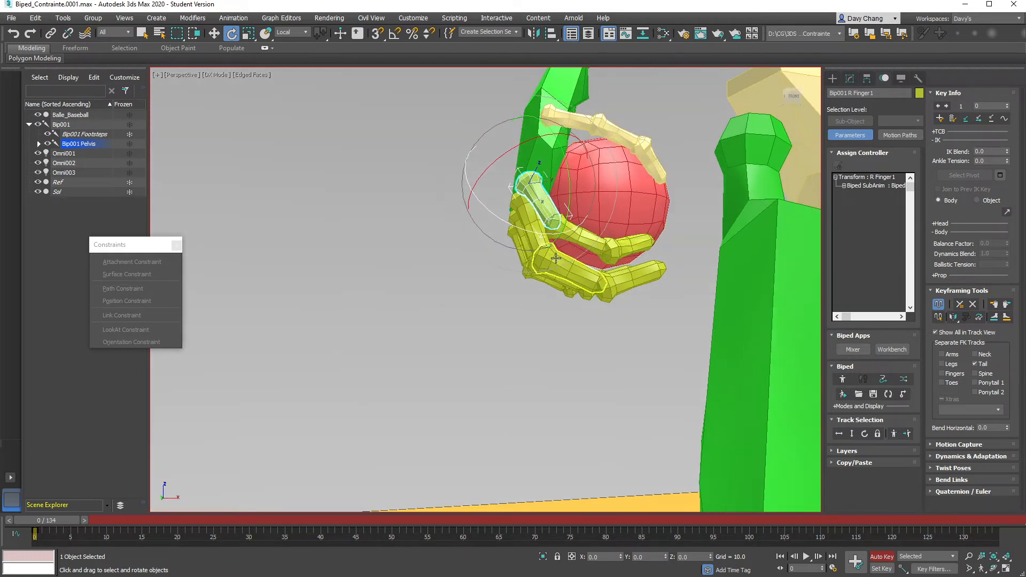
# Rotate the middle segment of the right middle finger about 2.4 degrees around its local Z axis.
pyautogui.click(556, 259)
pyautogui.keyDown('alt'); pyautogui.moveTo(556, 259); pyautogui.dragTo(602, 276, button='middle'); pyautogui.keyUp('alt')
pyautogui.moveTo(601, 275); pyautogui.dragTo(611, 265)
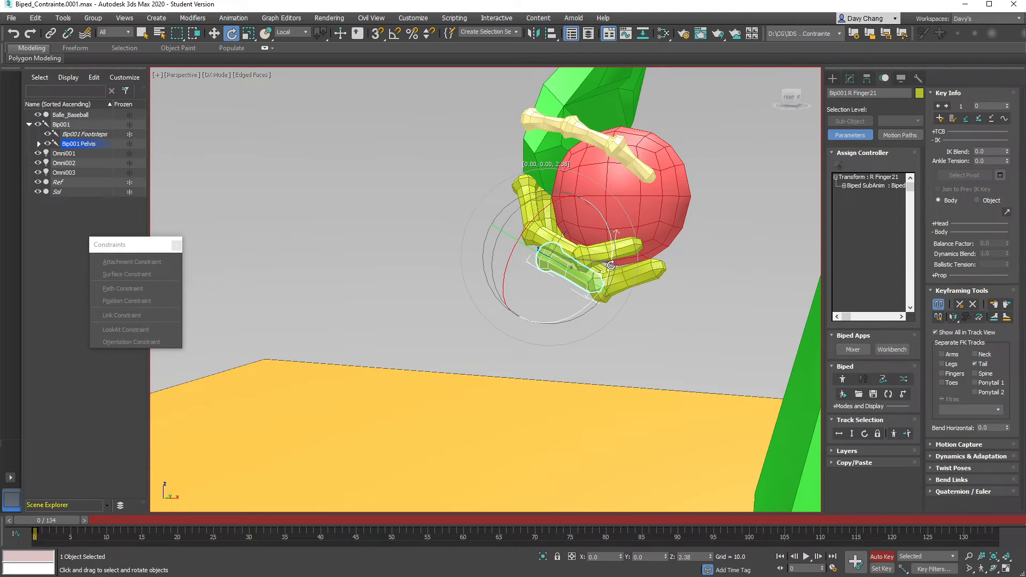
pyautogui.keyDown('alt'); pyautogui.moveTo(684, 276); pyautogui.dragTo(602, 279, button='middle'); pyautogui.keyUp('alt')
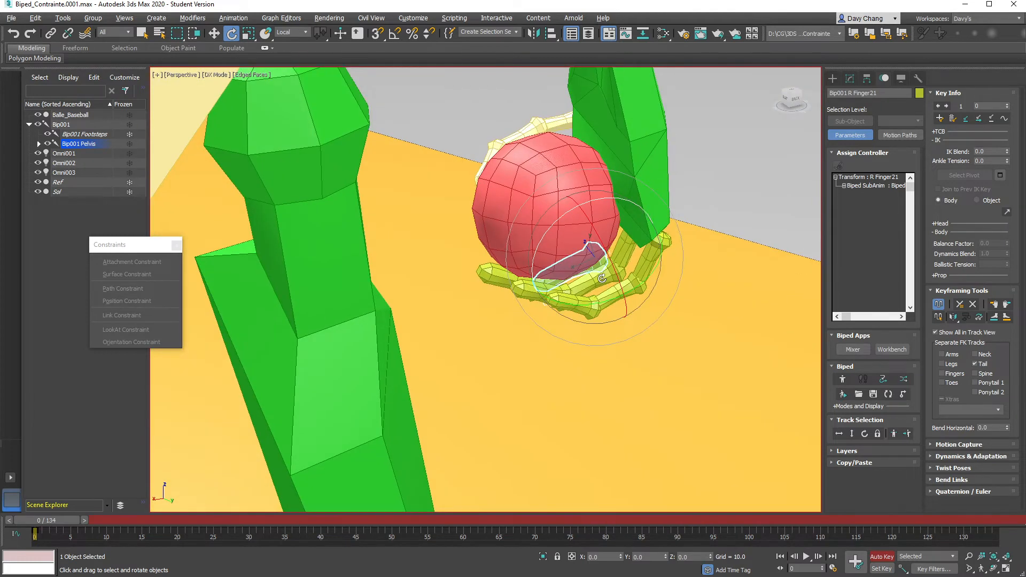
# Rotate the base segment of the right little finger locally to bring it closer to the baseball.
pyautogui.click(662, 268)
pyautogui.keyDown('alt'); pyautogui.moveTo(663, 268); pyautogui.dragTo(665, 265, button='middle'); pyautogui.keyUp('alt')
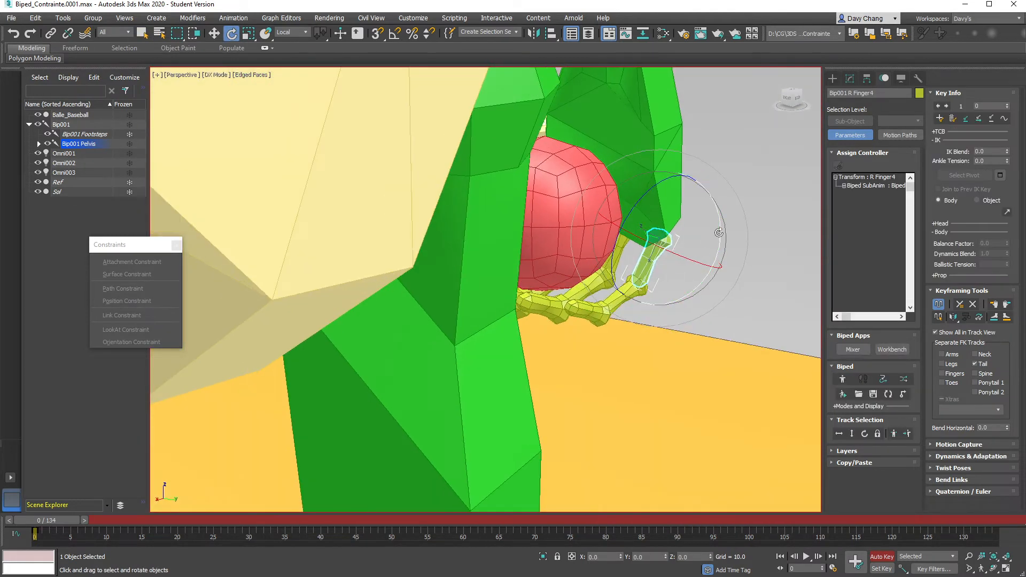
pyautogui.moveTo(719, 233); pyautogui.dragTo(715, 212)
pyautogui.moveTo(626, 205); pyautogui.dragTo(618, 173)
# Rotate the base segment of the right ring finger so it spreads toward the little finger beneath the baseball.
pyautogui.click(628, 289)
pyautogui.click(618, 256)
pyautogui.keyDown('alt'); pyautogui.moveTo(586, 268); pyautogui.dragTo(617, 273, button='middle'); pyautogui.keyUp('alt')
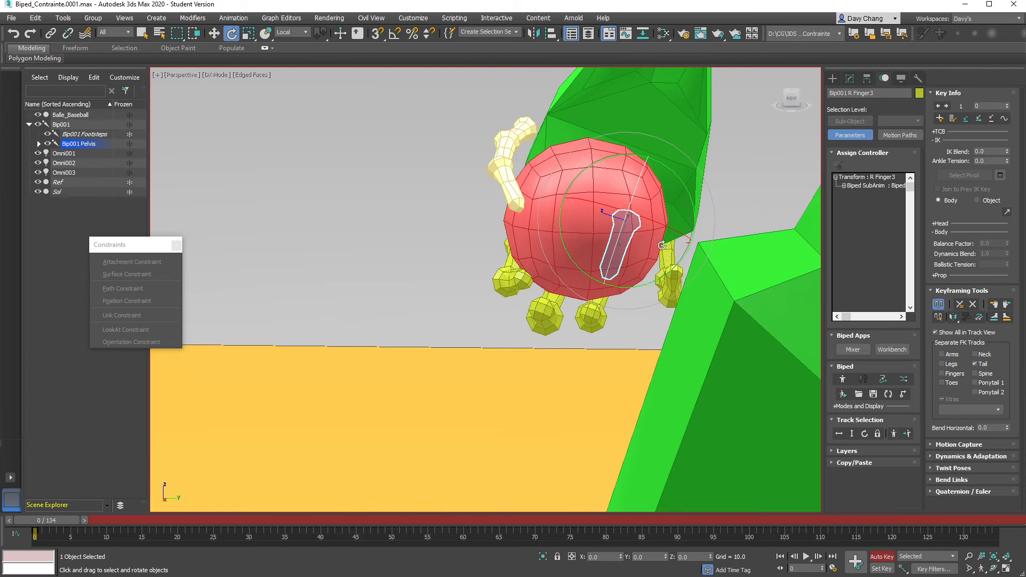
pyautogui.moveTo(693, 218); pyautogui.dragTo(692, 206)
pyautogui.moveTo(628, 201); pyautogui.dragTo(630, 188)
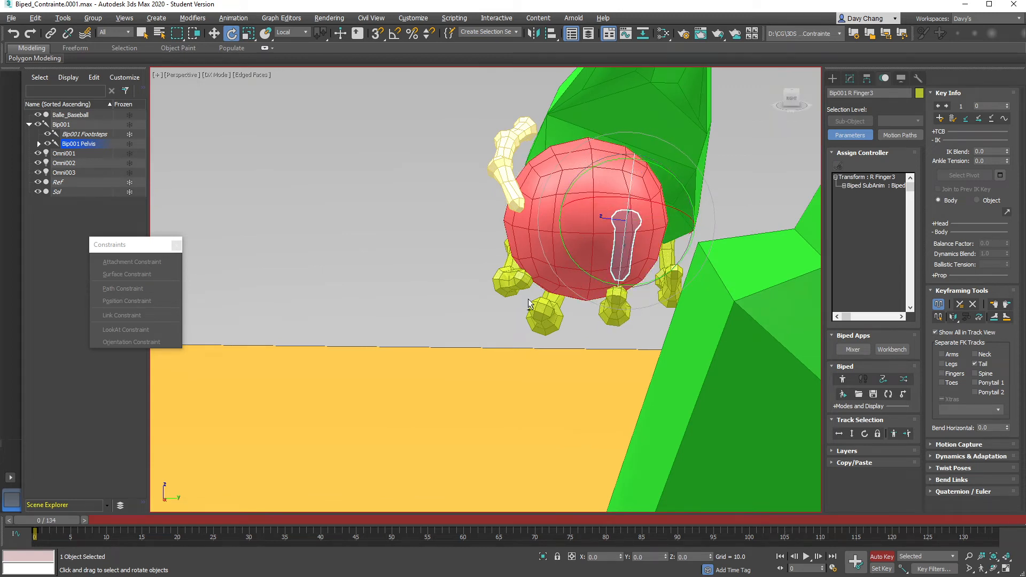
# Fine-tune the rotation of the remaining right-hand finger segments so they close around the baseball.
pyautogui.keyDown('alt'); pyautogui.moveTo(530, 304); pyautogui.dragTo(605, 286, button='middle'); pyautogui.keyUp('alt')
pyautogui.click(607, 225)
pyautogui.keyDown('alt'); pyautogui.moveTo(606, 225); pyautogui.dragTo(657, 227, button='middle'); pyautogui.keyUp('alt')
pyautogui.moveTo(647, 222)
pyautogui.mouseDown()
pyautogui.moveTo(660, 213)
pyautogui.moveTo(657, 227)
pyautogui.mouseUp()
pyautogui.keyDown('alt'); pyautogui.moveTo(663, 286); pyautogui.dragTo(620, 315, button='middle'); pyautogui.keyUp('alt')
pyautogui.moveTo(653, 263); pyautogui.dragTo(640, 268)
# Select the biped's right hand for moving and set its transform coordinates to World.
pyautogui.keyDown('alt'); pyautogui.moveTo(640, 267); pyautogui.dragTo(622, 342, button='middle'); pyautogui.keyUp('alt')
pyautogui.press('w')
pyautogui.click(561, 212)
pyautogui.scroll(-3, 561, 213)
pyautogui.keyDown('alt'); pyautogui.moveTo(561, 213); pyautogui.dragTo(582, 216, button='middle'); pyautogui.keyUp('alt')
pyautogui.rightClick(581, 216)
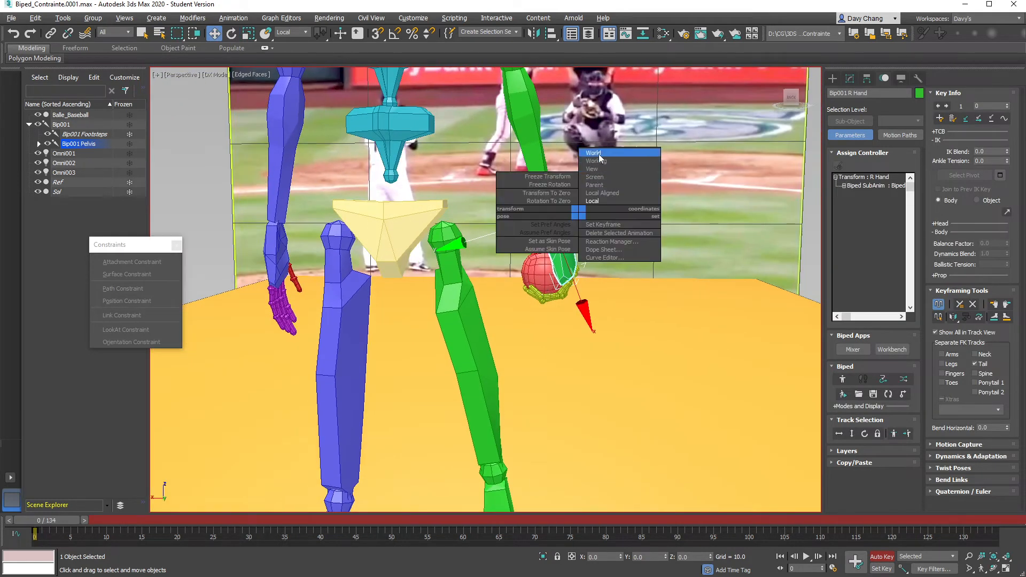
pyautogui.click(599, 154)
# Try to raise the right hand toward the head and adjust its depth.
pyautogui.moveTo(573, 222); pyautogui.dragTo(529, 109)
pyautogui.keyDown('alt'); pyautogui.moveTo(479, 205); pyautogui.dragTo(614, 264, button='middle'); pyautogui.keyUp('alt')
pyautogui.moveTo(579, 159); pyautogui.dragTo(576, 194)
pyautogui.keyDown('alt'); pyautogui.moveTo(575, 194); pyautogui.dragTo(487, 321, button='middle'); pyautogui.keyUp('alt')
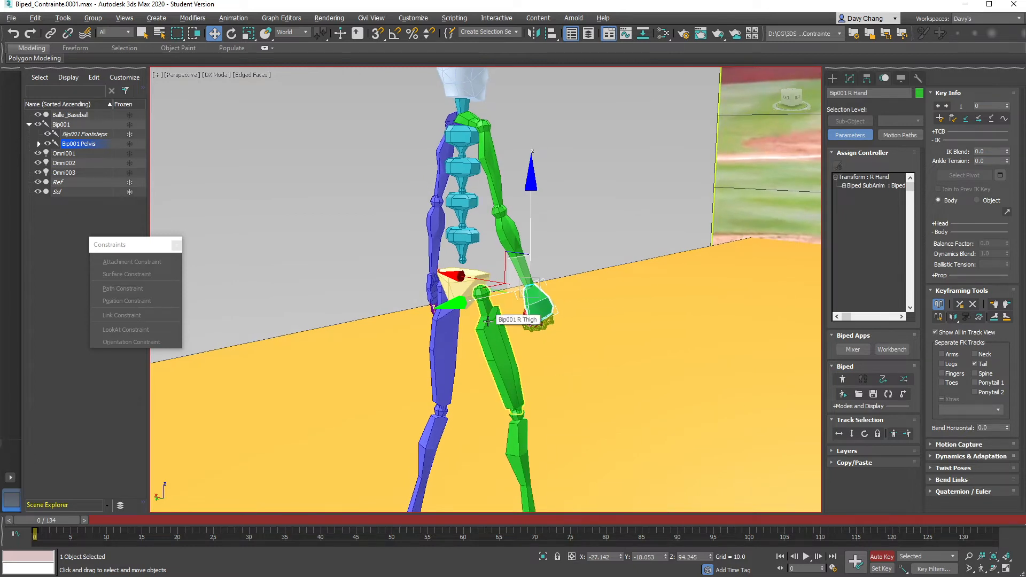
# Raise the right hand with the baseball to shoulder height beside the biped's head.
pyautogui.keyDown('alt'); pyautogui.moveTo(327, 282); pyautogui.dragTo(346, 286, button='middle'); pyautogui.keyUp('alt')
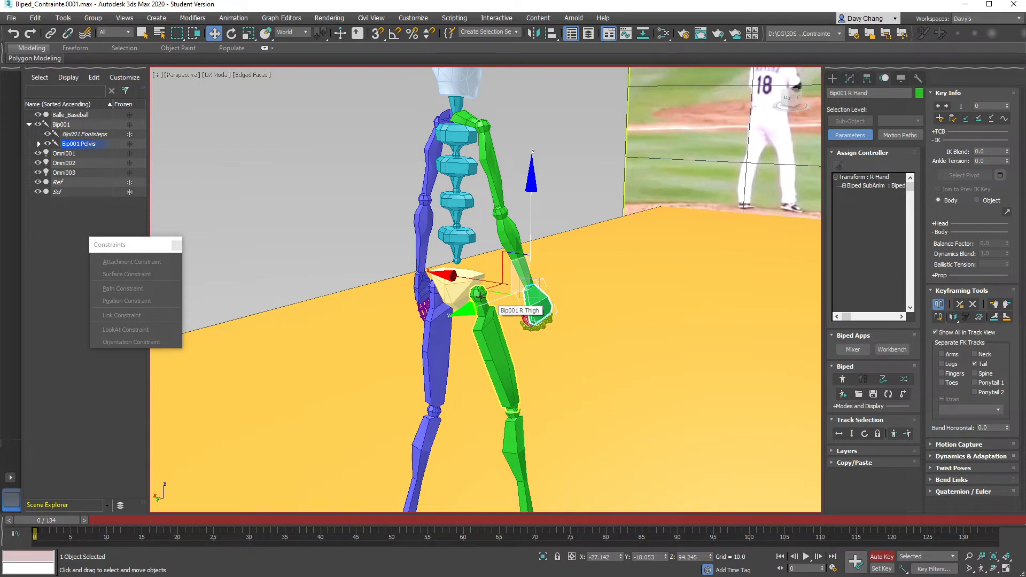
pyautogui.keyDown('alt'); pyautogui.moveTo(552, 298); pyautogui.dragTo(588, 351, button='middle'); pyautogui.keyUp('alt')
pyautogui.scroll(-1, 576, 293)
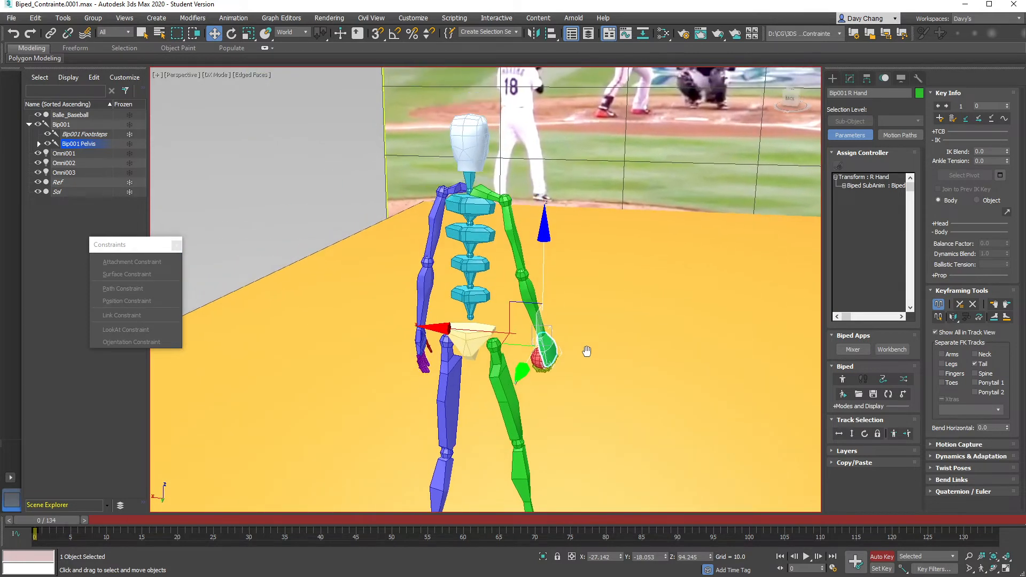
pyautogui.moveTo(517, 305); pyautogui.dragTo(482, 154)
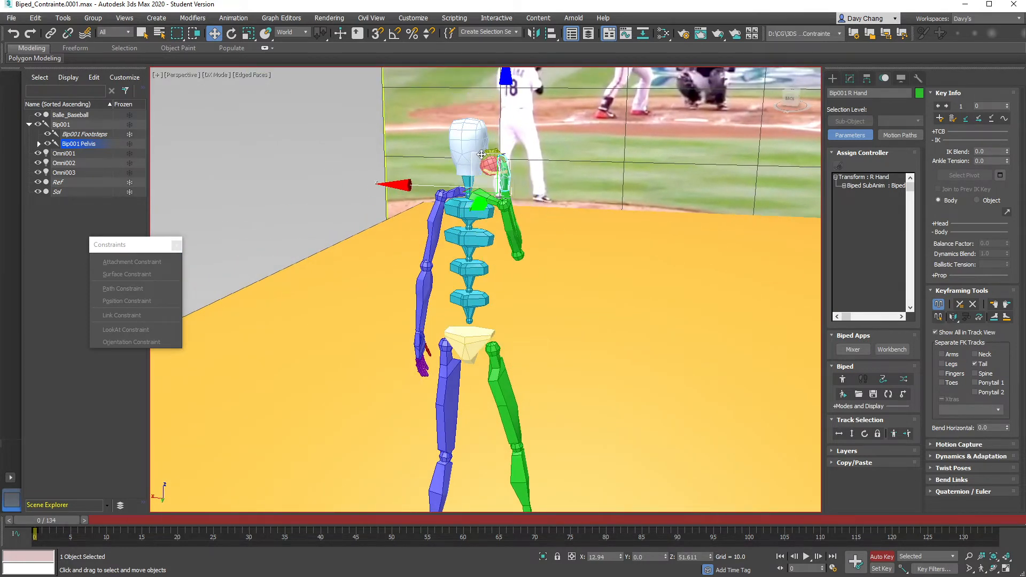
# Twist the torso by rotating the four spine segments in turn, from the lowest upward, around the vertical axis.
pyautogui.click(470, 304)
pyautogui.press('e')
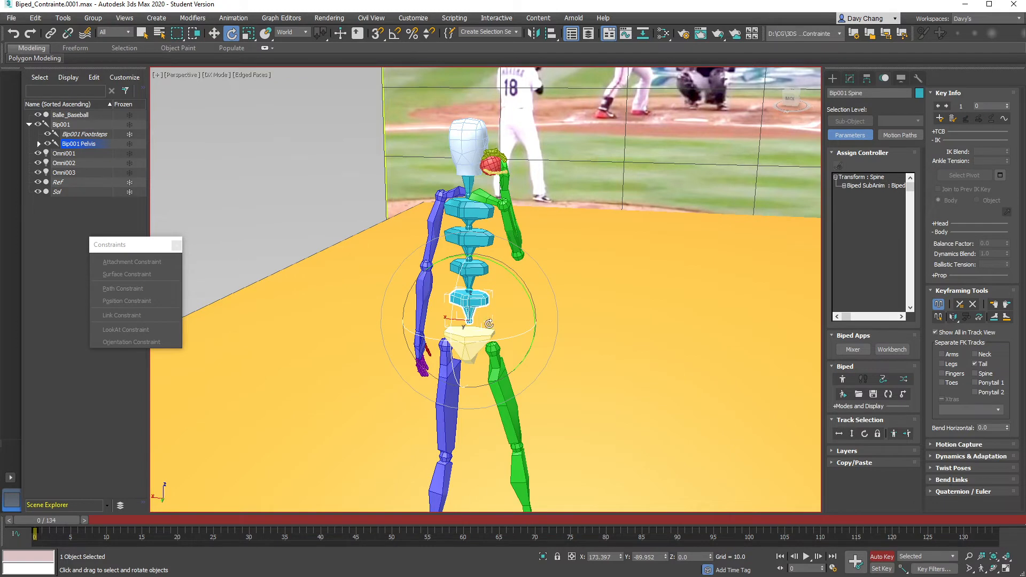
pyautogui.moveTo(503, 338); pyautogui.dragTo(486, 340)
pyautogui.press('q')
pyautogui.click(476, 270)
pyautogui.press('e')
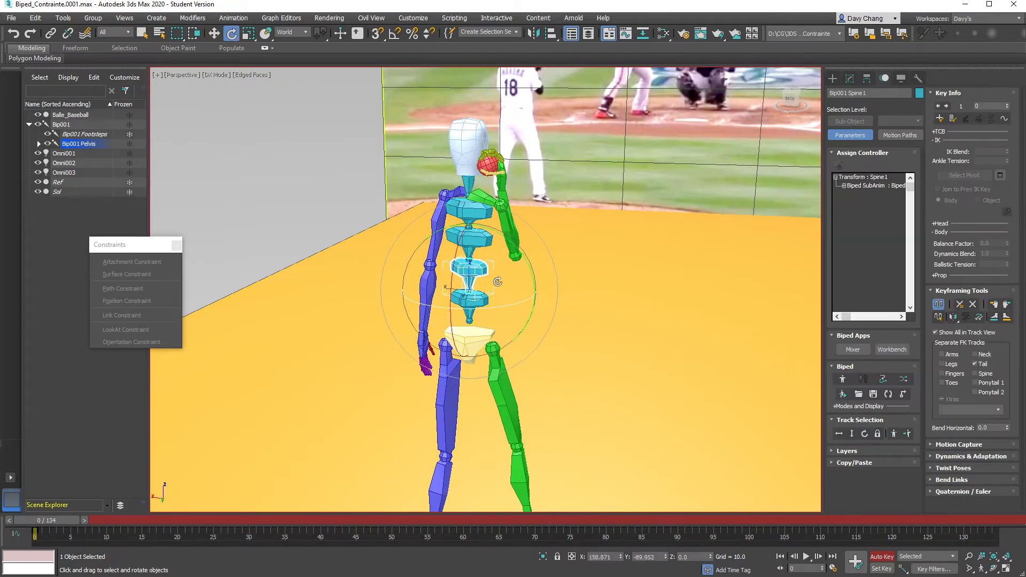
pyautogui.press('q')
pyautogui.click(469, 237)
pyautogui.press('e')
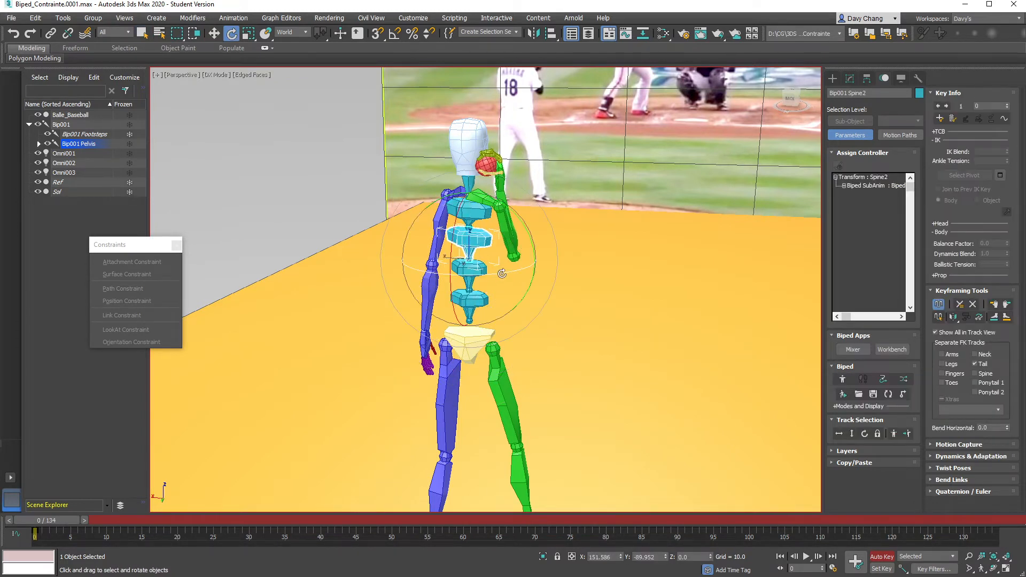
pyautogui.press('q')
pyautogui.click(479, 215)
pyautogui.press('e')
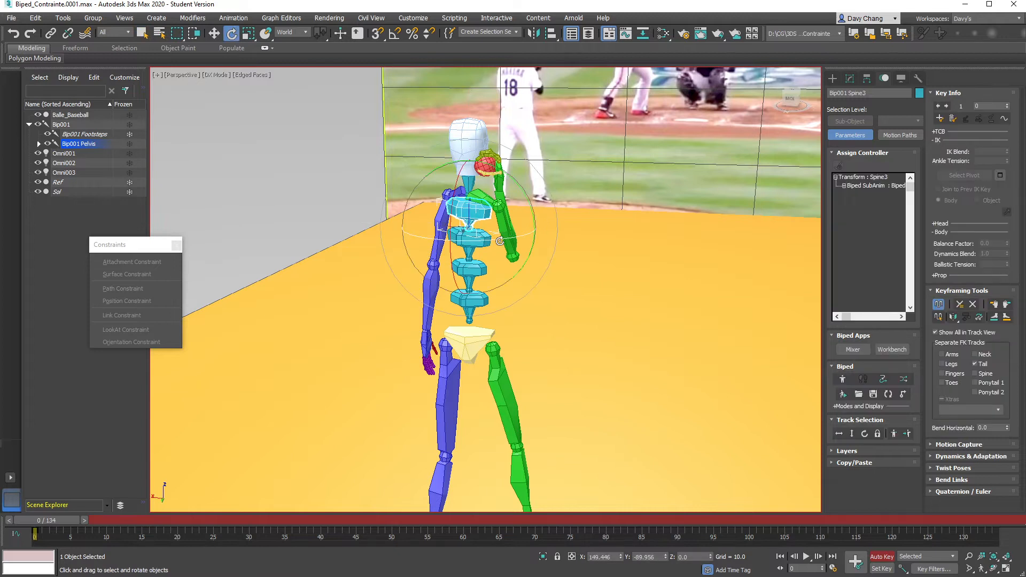
# Rotate the raised right hand around the vertical axis and tilt it slightly.
pyautogui.press('w')
pyautogui.keyDown('alt'); pyautogui.moveTo(505, 189); pyautogui.dragTo(541, 245, button='middle'); pyautogui.keyUp('alt')
pyautogui.click(501, 182)
pyautogui.press('e')
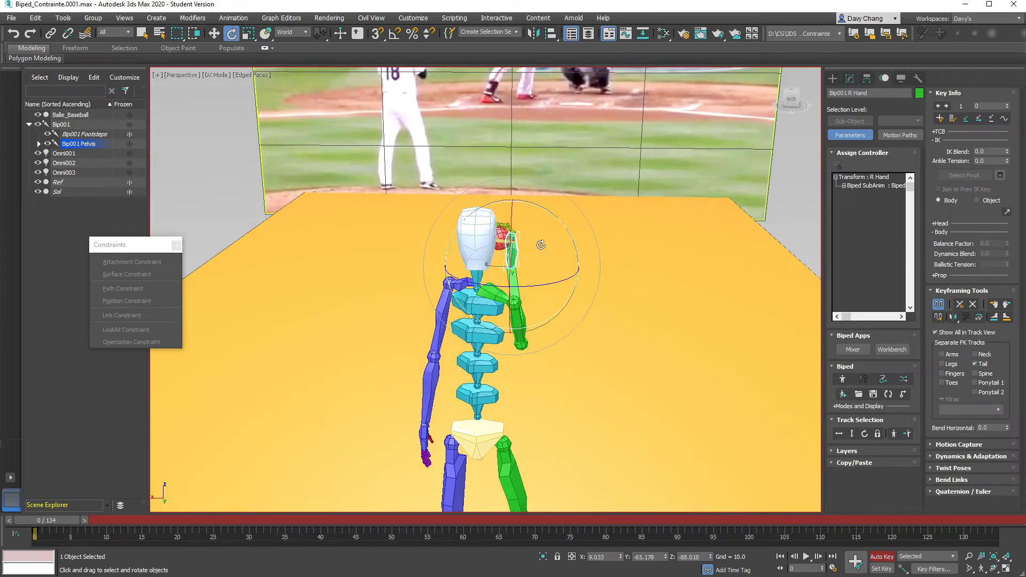
pyautogui.moveTo(535, 283); pyautogui.dragTo(605, 273)
pyautogui.moveTo(568, 228); pyautogui.dragTo(575, 236)
pyautogui.keyDown('alt'); pyautogui.moveTo(552, 284); pyautogui.dragTo(551, 267, button='middle'); pyautogui.keyUp('alt')
# Lower the right hand slightly and shift it to refine its position beside the head.
pyautogui.press('w')
pyautogui.moveTo(504, 246); pyautogui.dragTo(504, 260)
pyautogui.keyDown('alt'); pyautogui.moveTo(526, 255); pyautogui.dragTo(488, 278, button='middle'); pyautogui.keyUp('alt')
pyautogui.moveTo(474, 282); pyautogui.dragTo(467, 283)
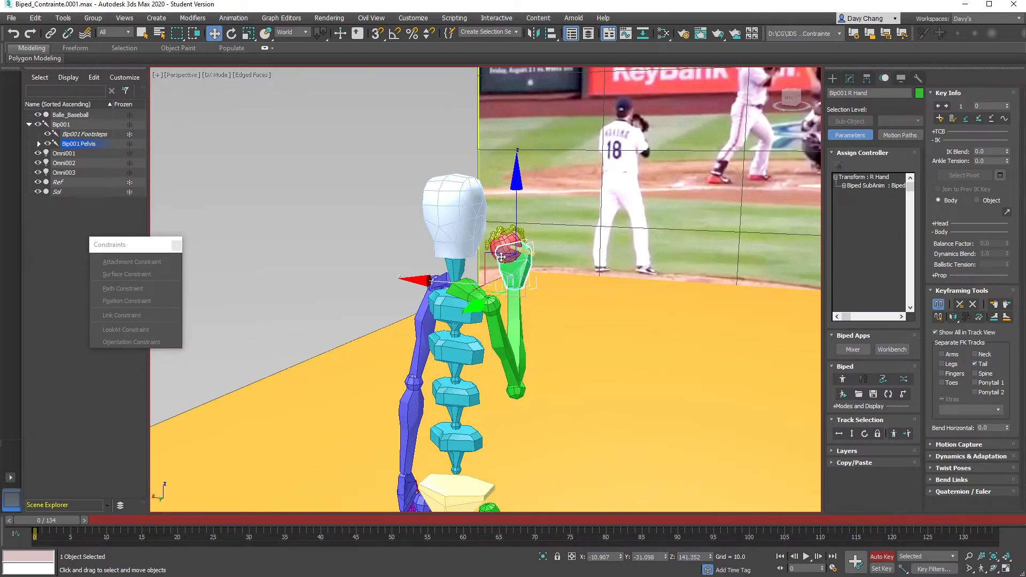
# Rotate the right hand about -25 degrees around Y and move it about 2.3 in X and -2.1 in Z.
pyautogui.press('e')
pyautogui.moveTo(559, 236); pyautogui.dragTo(567, 254)
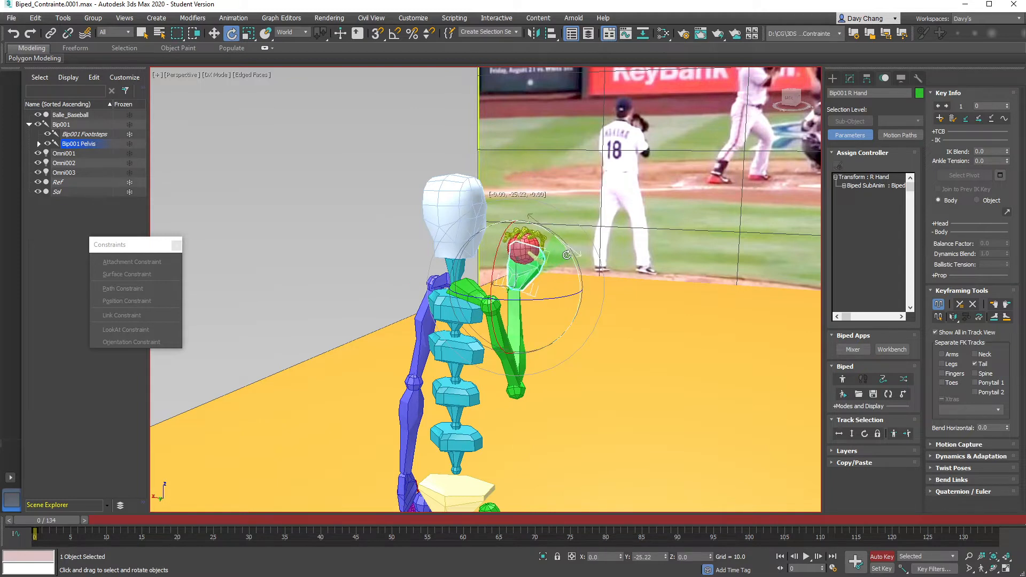
pyautogui.press('w')
pyautogui.moveTo(495, 253); pyautogui.dragTo(485, 261)
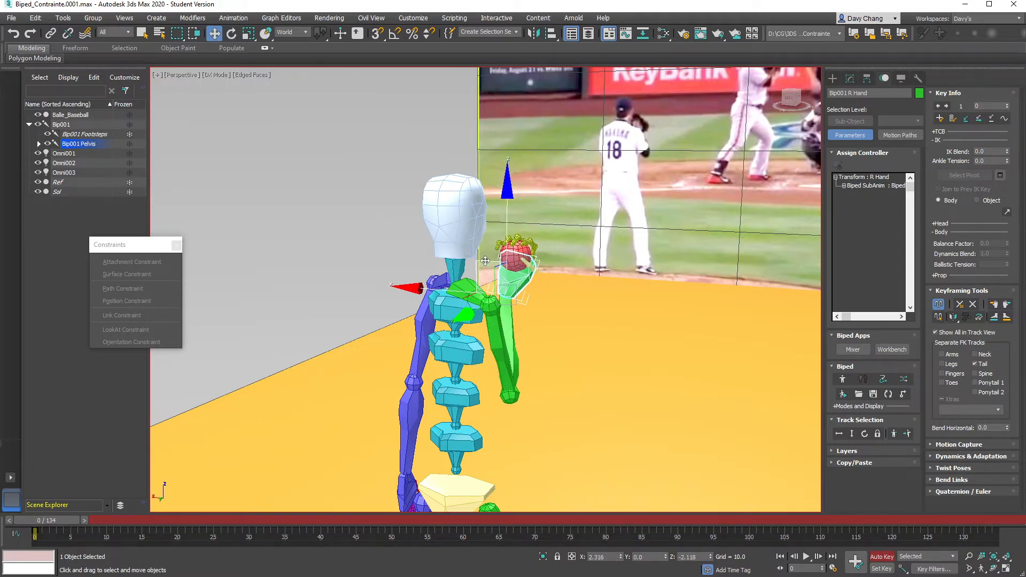
# Rotate the right forearm around its local axis to adjust the pose of the raised arm.
pyautogui.moveTo(501, 350)
pyautogui.keyDown('alt'); pyautogui.mouseDown(button='middle')
pyautogui.moveTo(477, 344)
pyautogui.moveTo(495, 343)
pyautogui.mouseUp(button='middle'); pyautogui.keyUp('alt')
pyautogui.click(502, 339)
pyautogui.press('e')
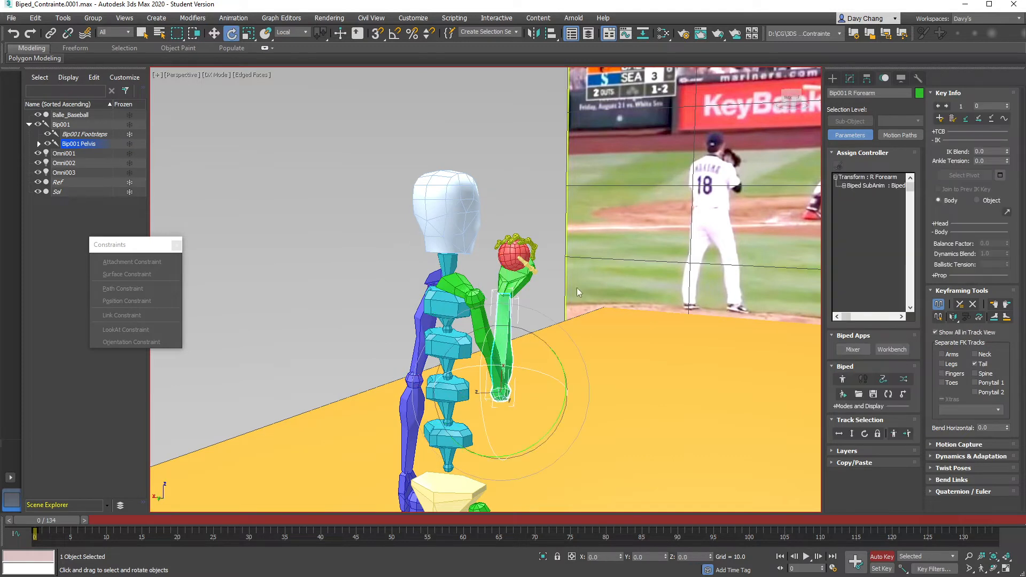
pyautogui.moveTo(534, 367); pyautogui.dragTo(510, 367)
# Select the biped's Body Rotation track and adjust the rotation of the whole body.
pyautogui.keyDown('alt'); pyautogui.moveTo(460, 288); pyautogui.dragTo(475, 351, button='middle'); pyautogui.keyUp('alt')
pyautogui.keyDown('alt'); pyautogui.moveTo(447, 400); pyautogui.dragTo(438, 417, button='middle'); pyautogui.keyUp('alt')
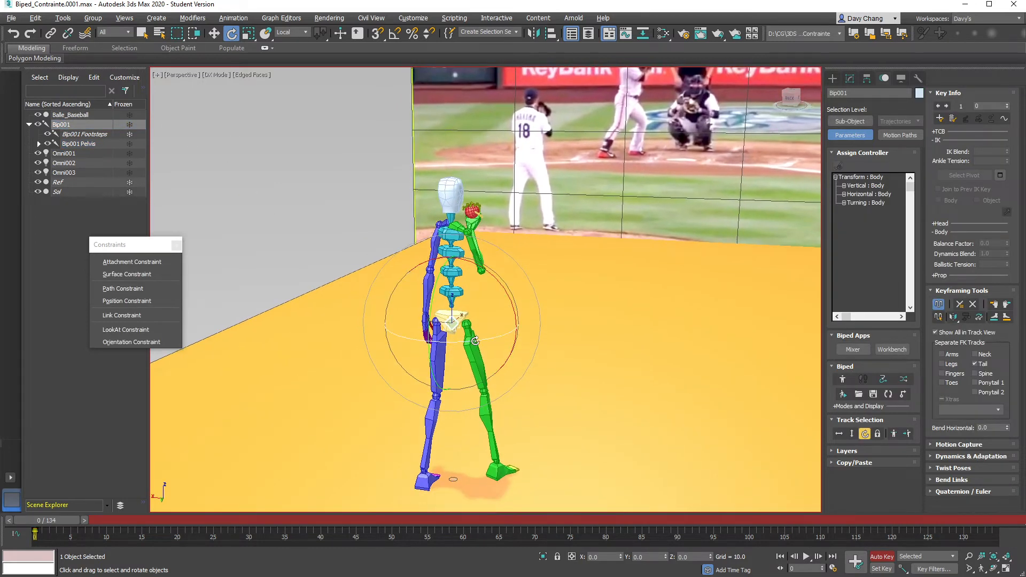
pyautogui.moveTo(475, 341); pyautogui.dragTo(480, 300)
pyautogui.rightClick(480, 300)
pyautogui.scroll(5, 465, 256)
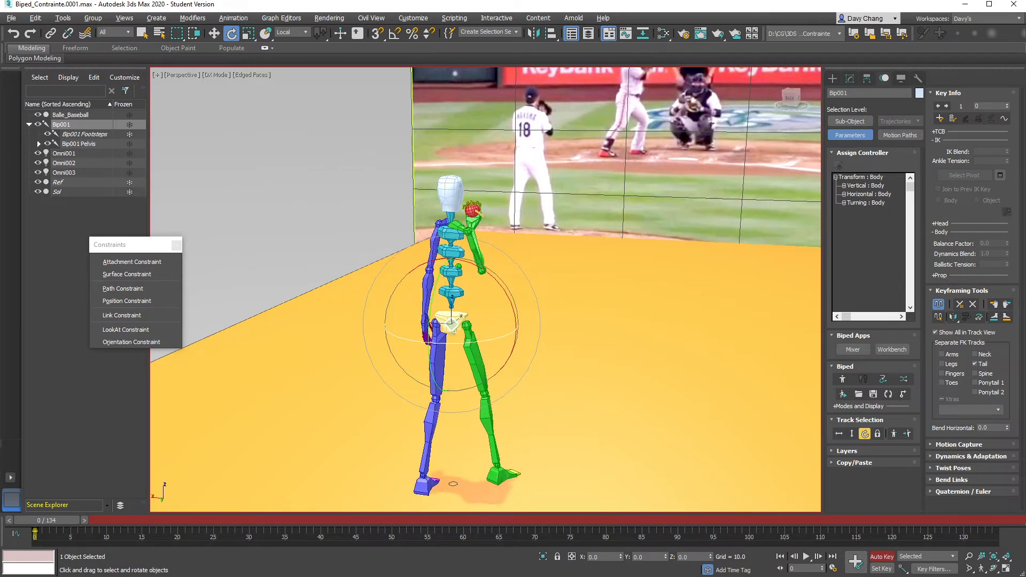
# Select the right hand, switch its move coordinates back to World and try to shift it sideways.
pyautogui.click(491, 196)
pyautogui.press('w')
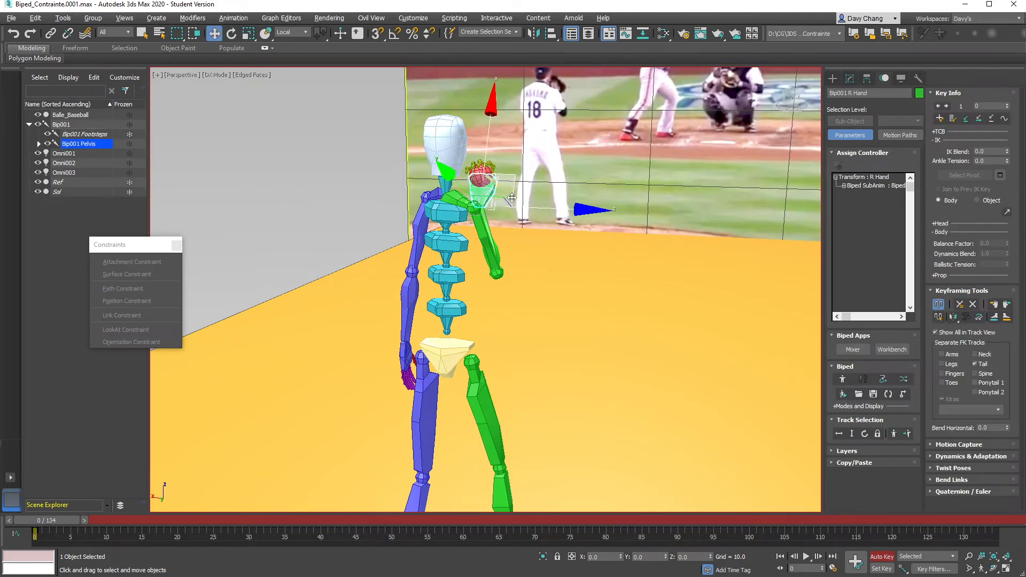
pyautogui.keyDown('alt'); pyautogui.moveTo(491, 197); pyautogui.dragTo(517, 213, button='middle'); pyautogui.keyUp('alt')
pyautogui.moveTo(517, 191); pyautogui.dragTo(547, 185)
pyautogui.rightClick(549, 166)
pyautogui.keyDown('alt'); pyautogui.rightClick(549, 143); pyautogui.keyUp('alt')
pyautogui.click(572, 84)
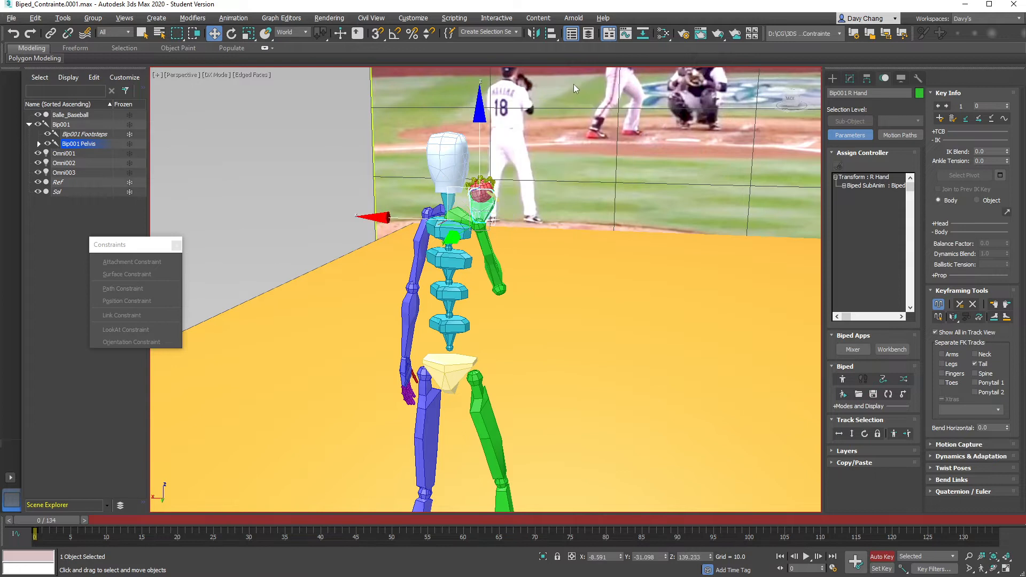
pyautogui.moveTo(450, 187); pyautogui.dragTo(472, 189)
pyautogui.rightClick(472, 189)
# Scrub the timeline and return to frame 0.
pyautogui.scroll(-2, 477, 239)
pyautogui.scroll(-1, 476, 240)
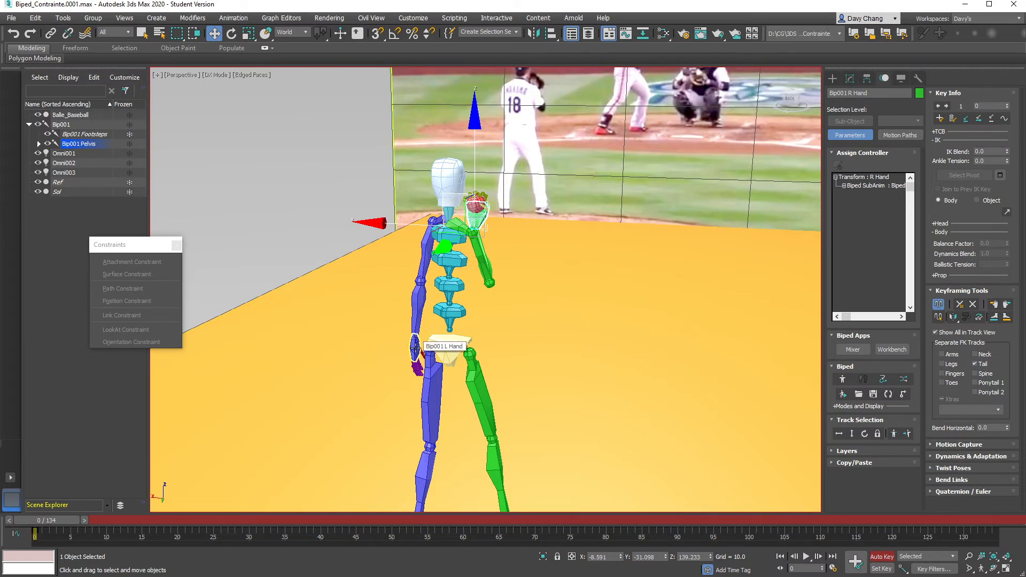
pyautogui.moveTo(70, 520); pyautogui.dragTo(27, 524)
pyautogui.press('w')
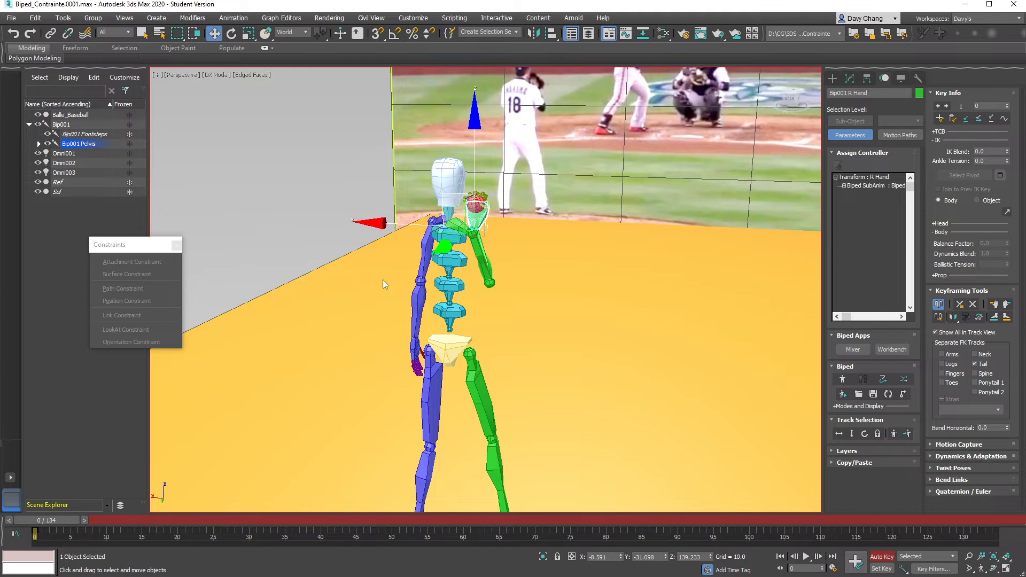
pyautogui.moveTo(430, 260); pyautogui.dragTo(430, 286, button='middle')
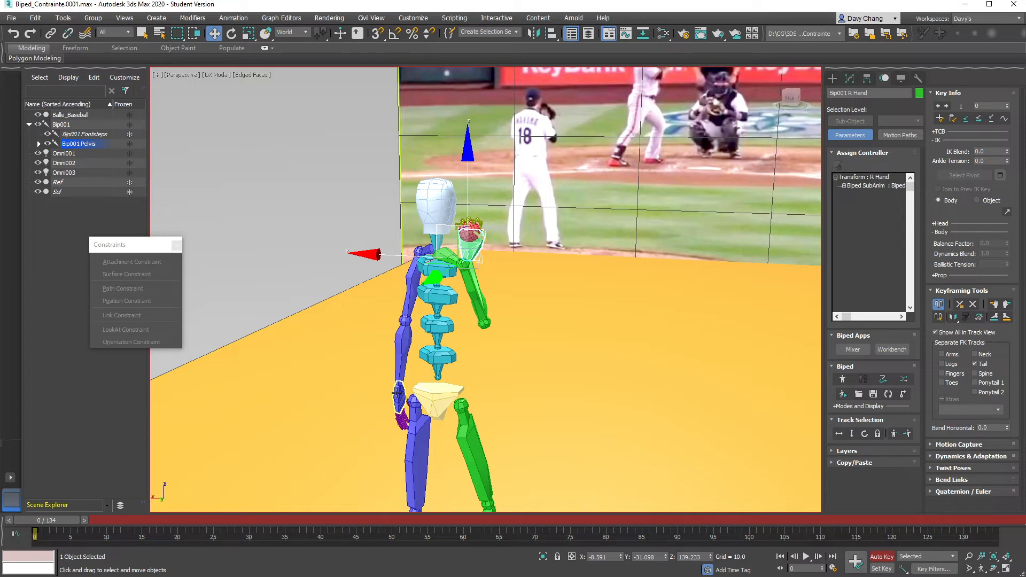
# Try raising the left hand beside the right hand and the baseball.
pyautogui.click(397, 392)
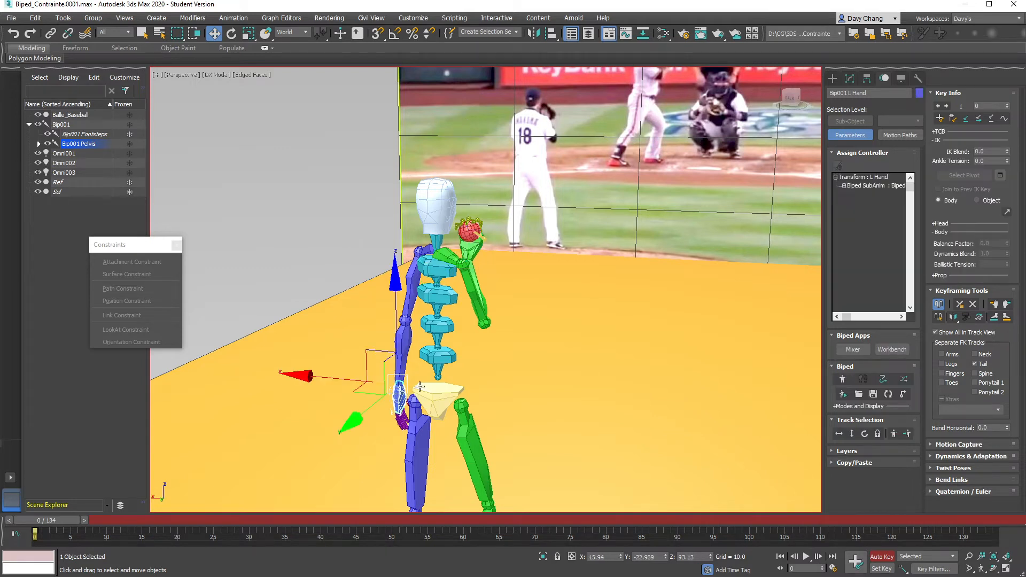
pyautogui.moveTo(373, 353); pyautogui.dragTo(438, 220)
pyautogui.keyDown('alt'); pyautogui.moveTo(380, 311); pyautogui.dragTo(498, 319, button='middle'); pyautogui.keyUp('alt')
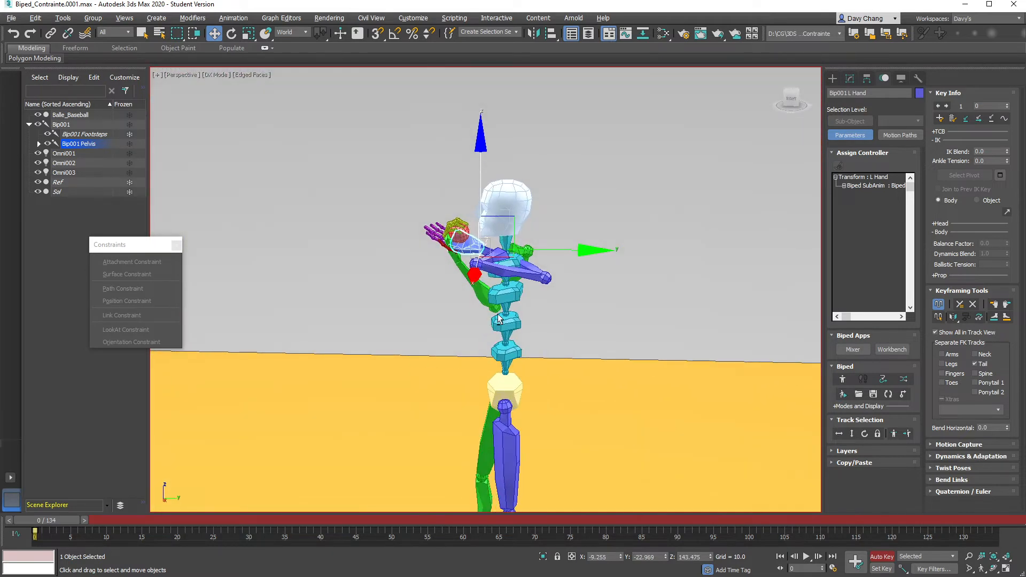
pyautogui.moveTo(508, 221); pyautogui.dragTo(484, 213)
# Try rotating the left hand about -14 degrees around X and sideways, and undo the left-hand changes.
pyautogui.press('e')
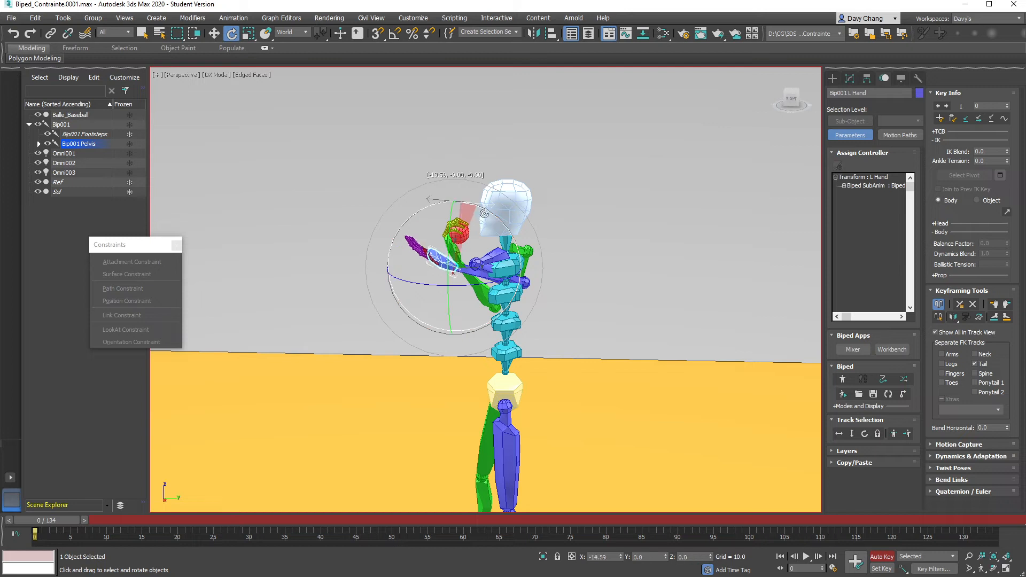
pyautogui.keyDown('alt'); pyautogui.moveTo(490, 216); pyautogui.dragTo(394, 239, button='middle'); pyautogui.keyUp('alt')
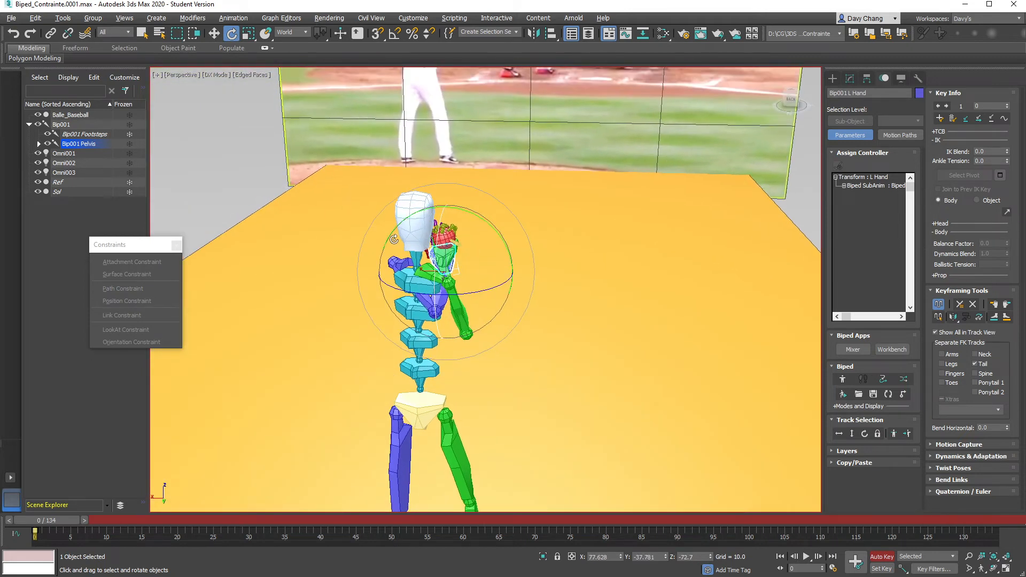
pyautogui.moveTo(472, 271); pyautogui.dragTo(452, 258)
pyautogui.hotkey('ctrl', 'z')
pyautogui.hotkey('ctrl', 'z')
pyautogui.hotkey('ctrl', 'z')
# Turn the right hand around the vertical axis so its back faces rearward, and tilt it about -5 degrees around Y.
pyautogui.keyDown('alt'); pyautogui.moveTo(463, 262); pyautogui.dragTo(483, 234, button='middle'); pyautogui.keyUp('alt')
pyautogui.scroll(2, 488, 229)
pyautogui.moveTo(483, 234); pyautogui.dragTo(472, 262, button='middle')
pyautogui.moveTo(461, 320); pyautogui.dragTo(256, 342)
pyautogui.moveTo(411, 271); pyautogui.dragTo(480, 317)
pyautogui.moveTo(483, 275); pyautogui.dragTo(486, 281)
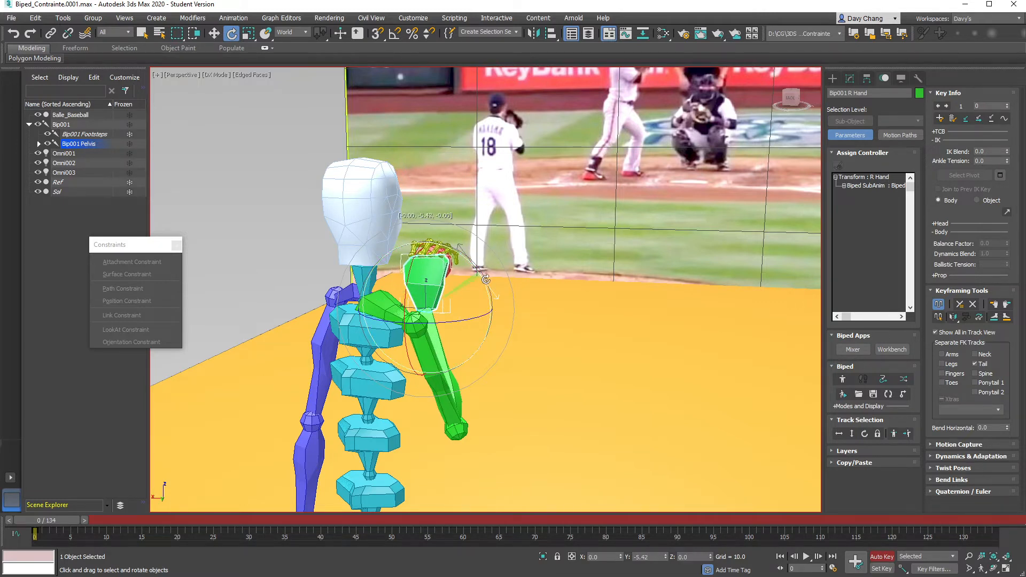
# Raise the left hand to meet the right hand and the baseball beside the head.
pyautogui.scroll(-3, 429, 359)
pyautogui.click(360, 454)
pyautogui.press('w')
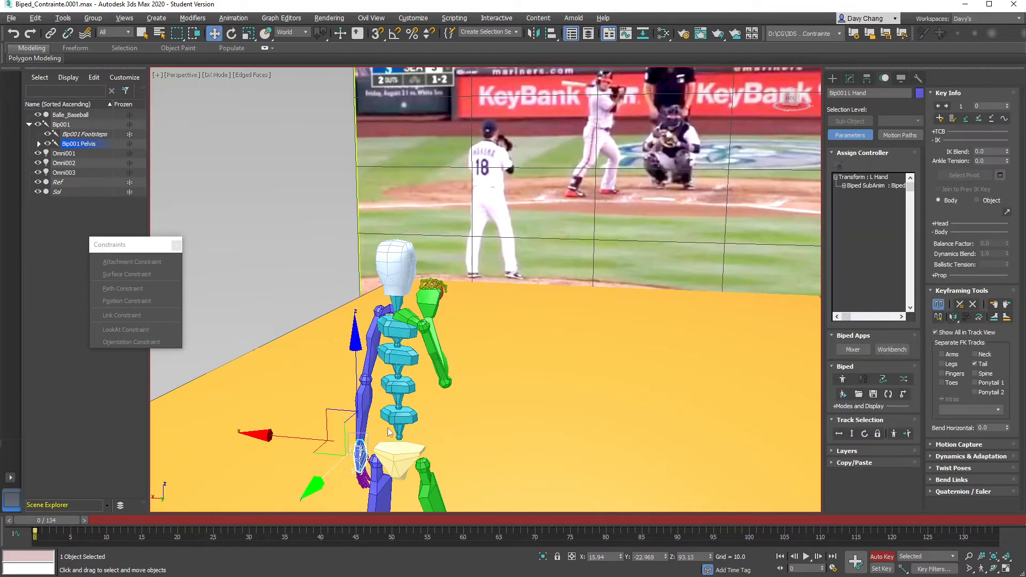
pyautogui.moveTo(341, 413); pyautogui.dragTo(407, 275)
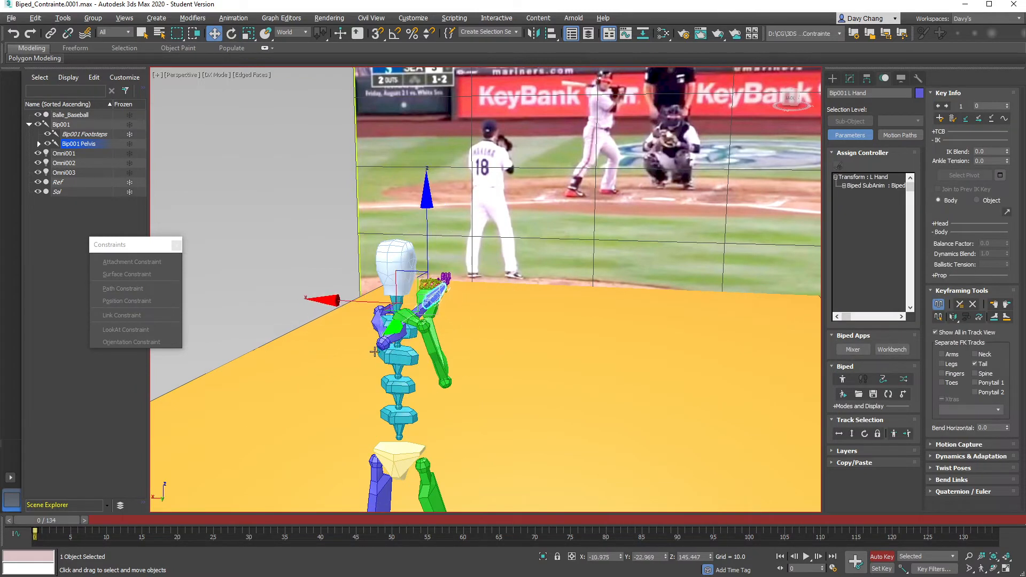
# Rotate the left hand upright so its fingers point up and its palm faces the baseball in the right hand.
pyautogui.keyDown('alt'); pyautogui.moveTo(342, 369); pyautogui.dragTo(428, 362, button='middle'); pyautogui.keyUp('alt')
pyautogui.click(481, 326)
pyautogui.press('e')
pyautogui.moveTo(467, 282); pyautogui.dragTo(472, 364)
pyautogui.keyDown('alt'); pyautogui.moveTo(480, 309); pyautogui.dragTo(435, 333, button='middle'); pyautogui.keyUp('alt')
pyautogui.moveTo(434, 336); pyautogui.dragTo(487, 328)
pyautogui.press('q')
pyautogui.click(421, 283)
pyautogui.scroll(5, 443, 293)
pyautogui.keyDown('alt'); pyautogui.moveTo(453, 275); pyautogui.dragTo(511, 285, button='middle'); pyautogui.keyUp('alt')
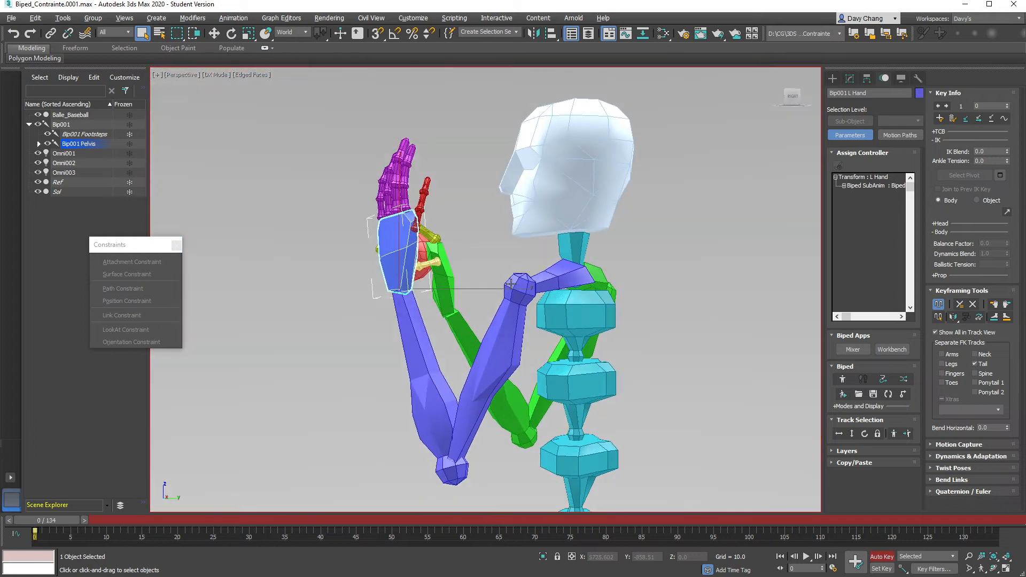
pyautogui.scroll(-2, 511, 284)
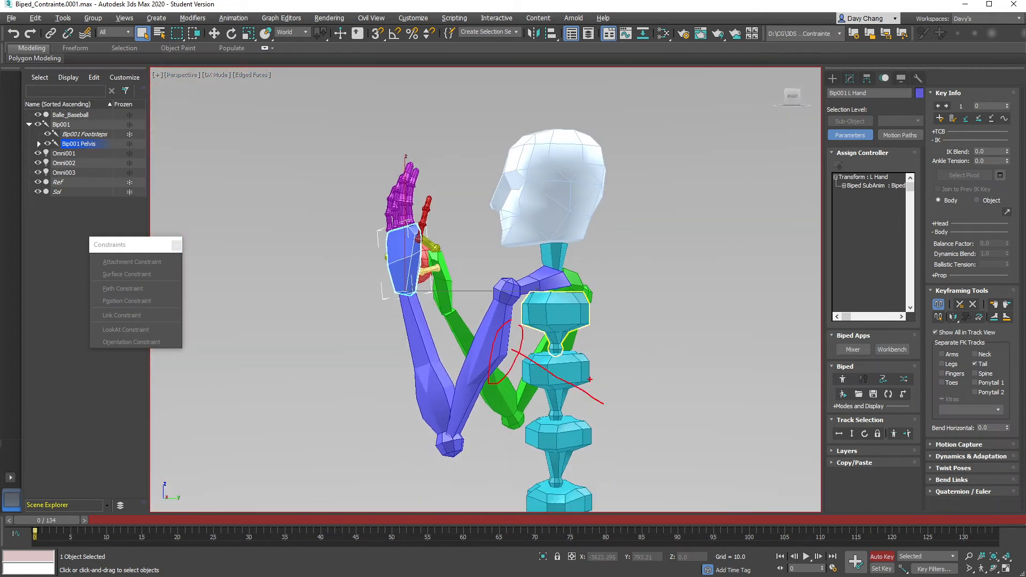
# Move the left hand closer to the baseball and refine its rotation so the palm lines up with the right hand.
pyautogui.press('w')
pyautogui.keyDown('alt'); pyautogui.moveTo(518, 282); pyautogui.dragTo(438, 277, button='middle'); pyautogui.keyUp('alt')
pyautogui.moveTo(361, 271); pyautogui.dragTo(397, 283)
pyautogui.press('e')
pyautogui.moveTo(458, 335); pyautogui.dragTo(431, 338)
pyautogui.keyDown('alt'); pyautogui.moveTo(492, 288); pyautogui.dragTo(434, 223, button='middle'); pyautogui.keyUp('alt')
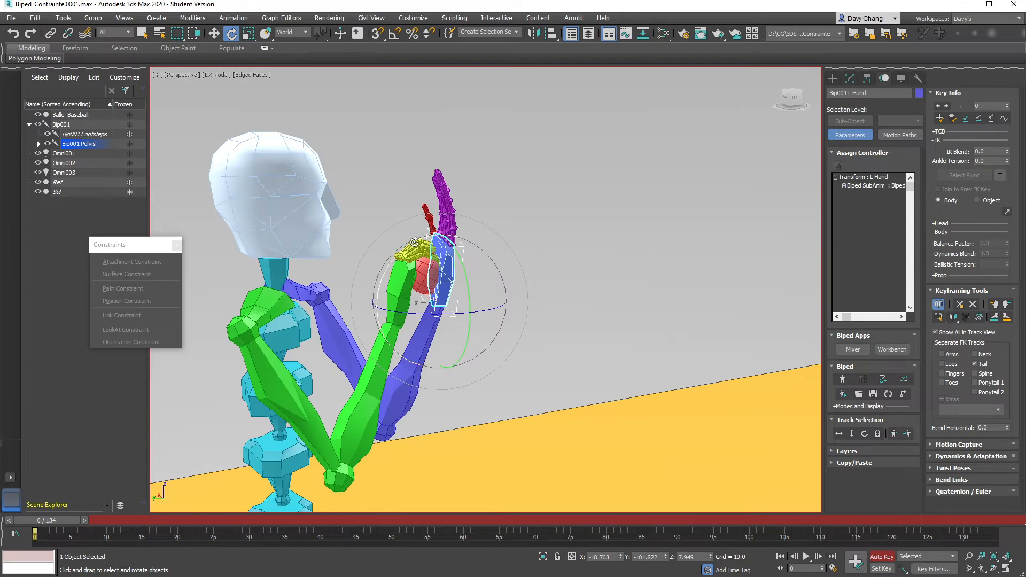
pyautogui.moveTo(414, 242); pyautogui.dragTo(407, 265)
pyautogui.press('w')
pyautogui.moveTo(385, 308); pyautogui.dragTo(402, 306)
pyautogui.keyDown('alt'); pyautogui.moveTo(402, 305); pyautogui.dragTo(432, 273, button='middle'); pyautogui.keyUp('alt')
# Adjust the left hand's sideways tilt and shift it slightly beside the right hand.
pyautogui.press('e')
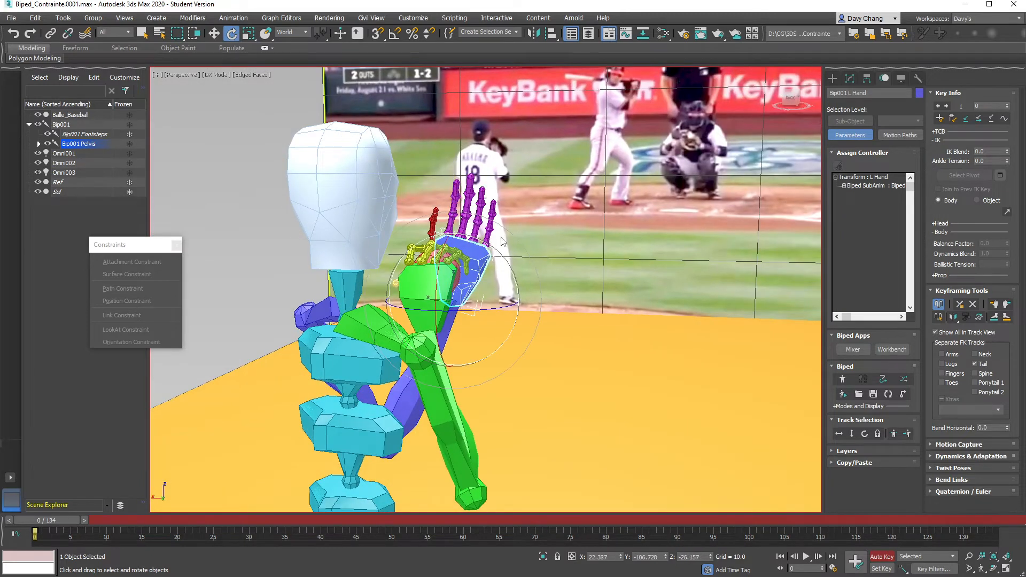
pyautogui.moveTo(495, 251); pyautogui.dragTo(480, 246)
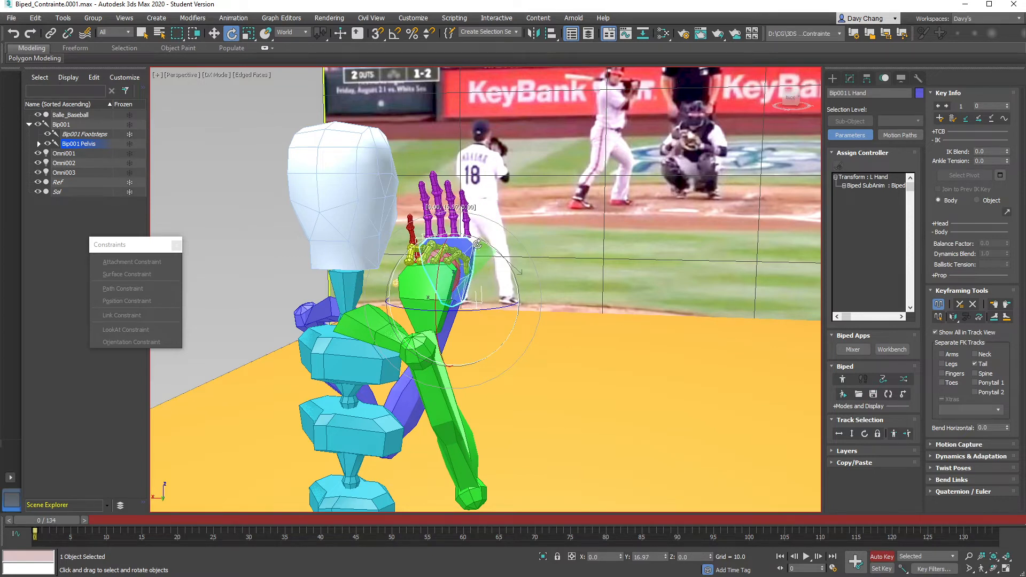
pyautogui.moveTo(477, 245); pyautogui.dragTo(498, 272)
pyautogui.press('w')
pyautogui.moveTo(397, 299); pyautogui.dragTo(393, 298)
# Nudge the left hand in small moves until its palm rests against the baseball.
pyautogui.keyDown('alt'); pyautogui.moveTo(392, 298); pyautogui.dragTo(392, 263, button='middle'); pyautogui.keyUp('alt')
pyautogui.scroll(4, 396, 265)
pyautogui.moveTo(436, 319); pyautogui.dragTo(443, 320)
pyautogui.moveTo(532, 219); pyautogui.dragTo(535, 210)
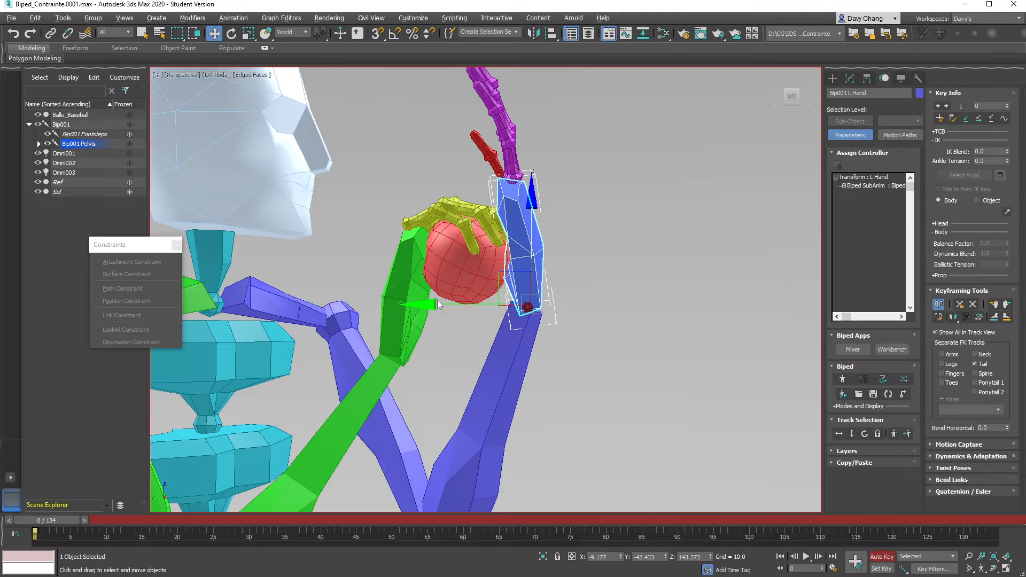
pyautogui.click(436, 308)
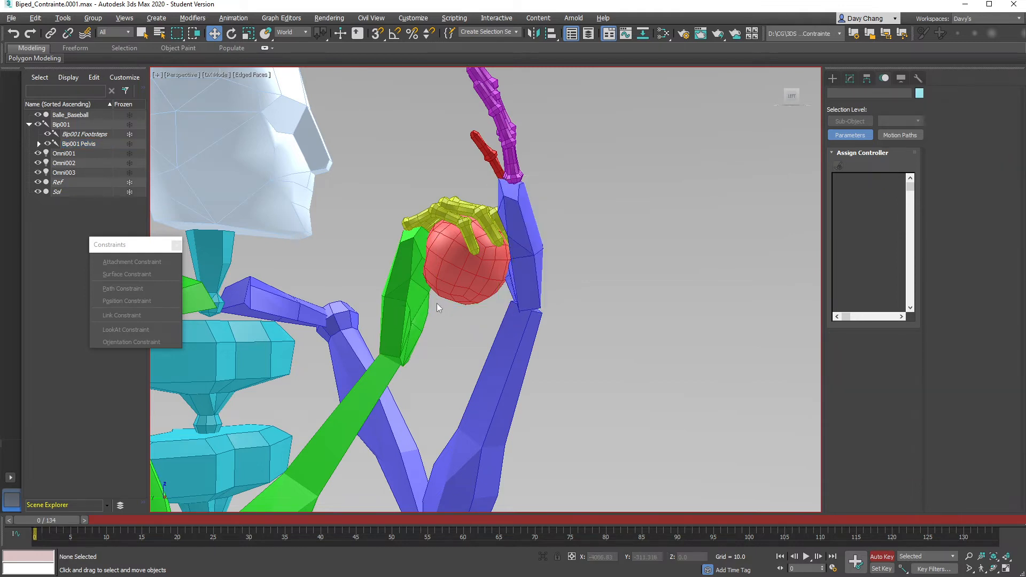
pyautogui.hotkey('ctrl', 'z')
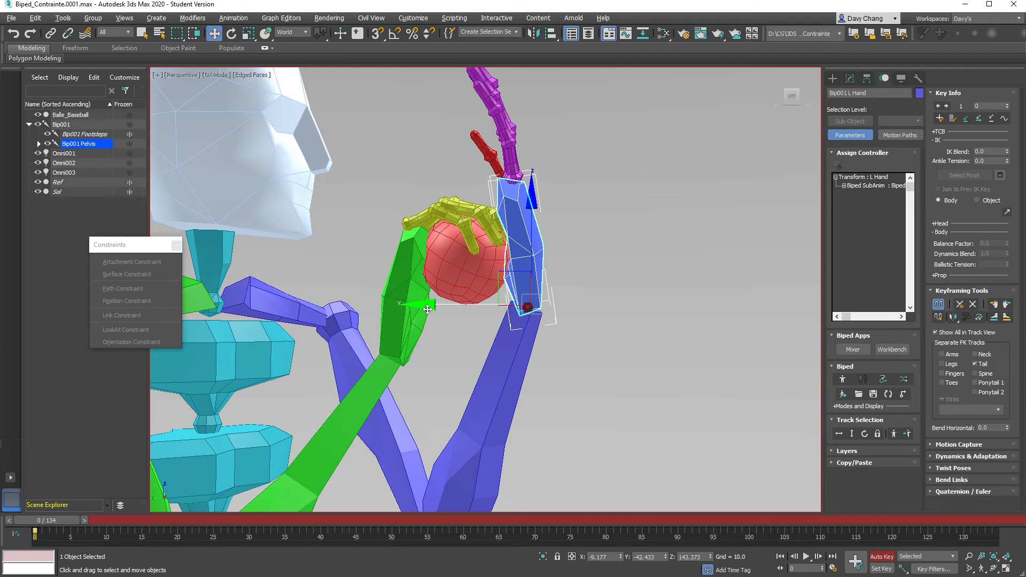
pyautogui.moveTo(433, 308); pyautogui.dragTo(431, 308)
pyautogui.keyDown('alt'); pyautogui.moveTo(448, 308); pyautogui.dragTo(490, 306, button='middle'); pyautogui.keyUp('alt')
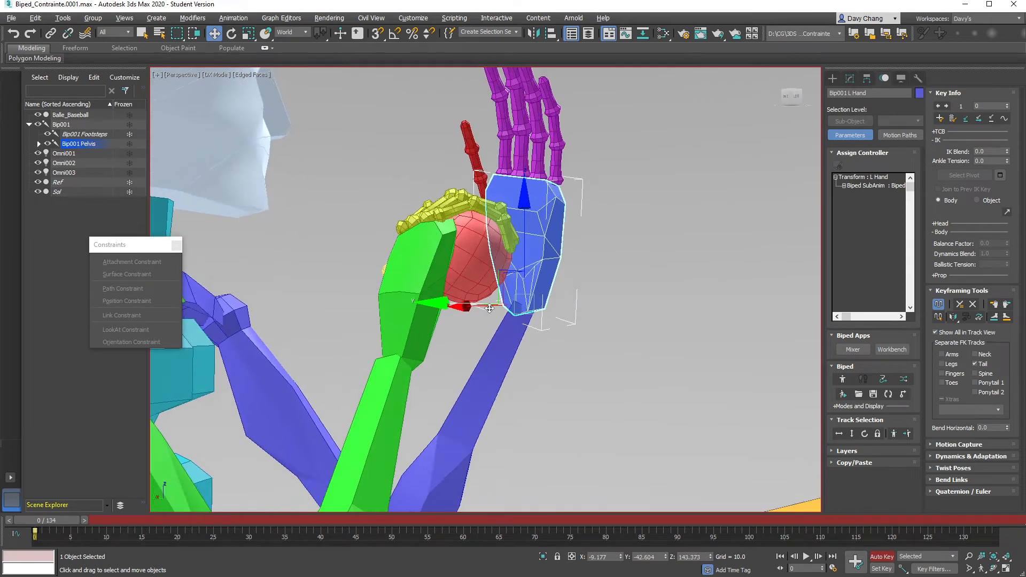
# Set a planted key for the left hand at frame 0 and collapse the keyframing settings.
pyautogui.scroll(-5, 519, 354)
pyautogui.keyDown('alt'); pyautogui.moveTo(521, 357); pyautogui.dragTo(545, 372, button='middle'); pyautogui.keyUp('alt')
pyautogui.moveTo(516, 332)
pyautogui.keyDown('alt'); pyautogui.mouseDown(button='middle')
pyautogui.moveTo(511, 303)
pyautogui.moveTo(498, 306)
pyautogui.moveTo(507, 314)
pyautogui.mouseUp(button='middle'); pyautogui.keyUp('alt')
pyautogui.scroll(3, 521, 334)
pyautogui.scroll(-2, 498, 306)
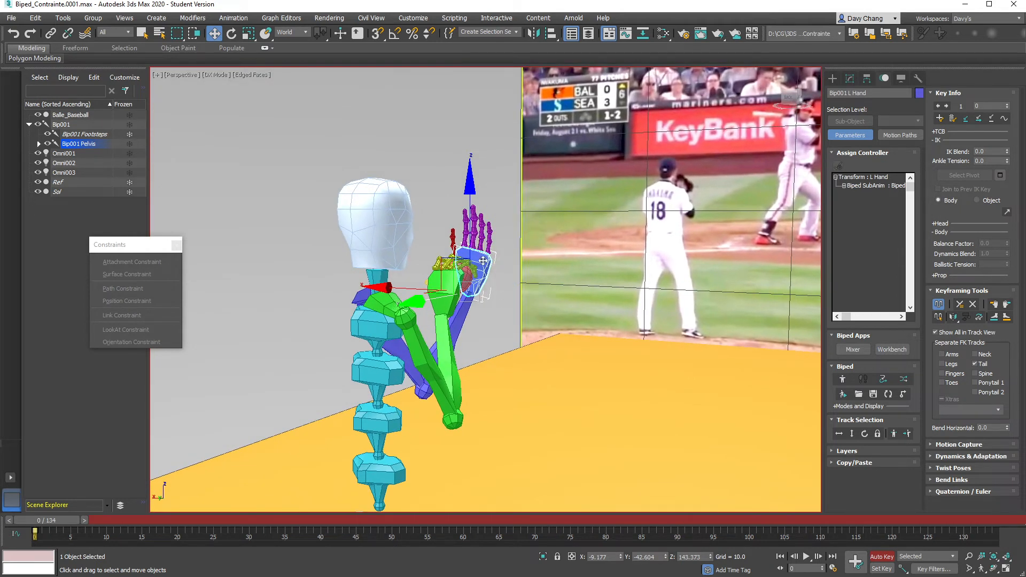
pyautogui.click(966, 118)
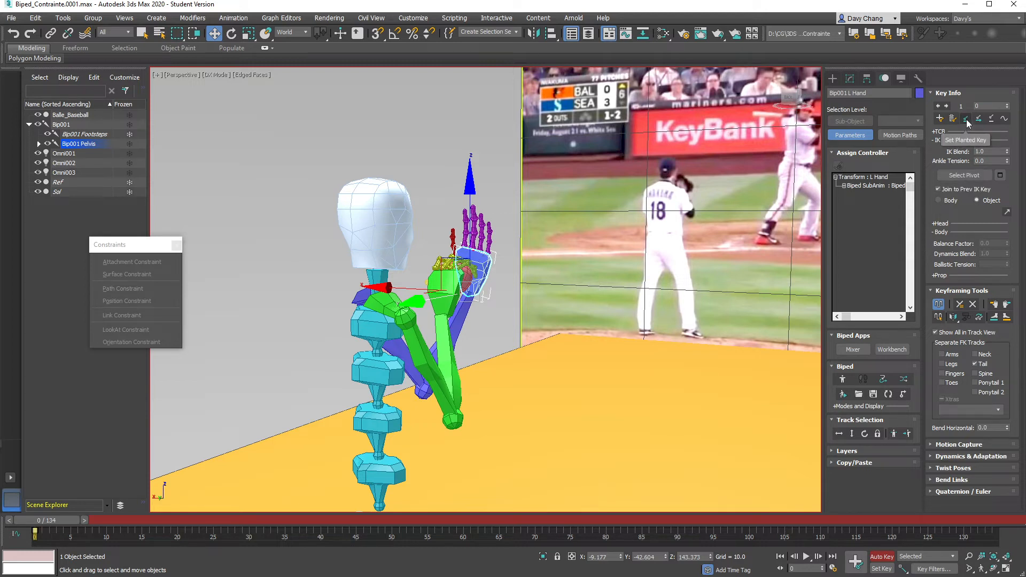
pyautogui.click(933, 292)
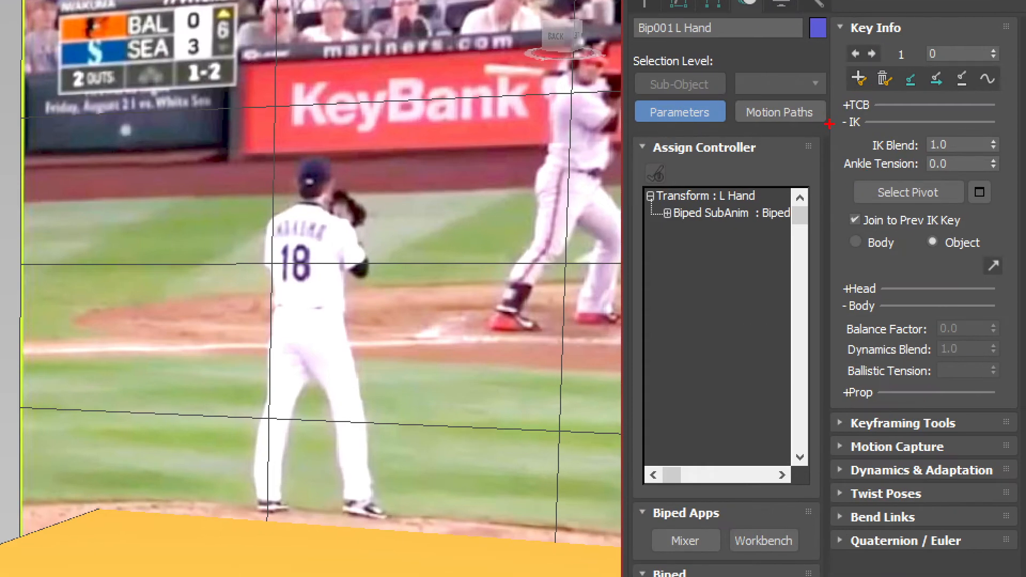
pyautogui.moveTo(798, 144); pyautogui.dragTo(847, 321)
pyautogui.moveTo(856, 272)
pyautogui.mouseDown()
pyautogui.moveTo(970, 280)
pyautogui.moveTo(1010, 256)
pyautogui.mouseUp()
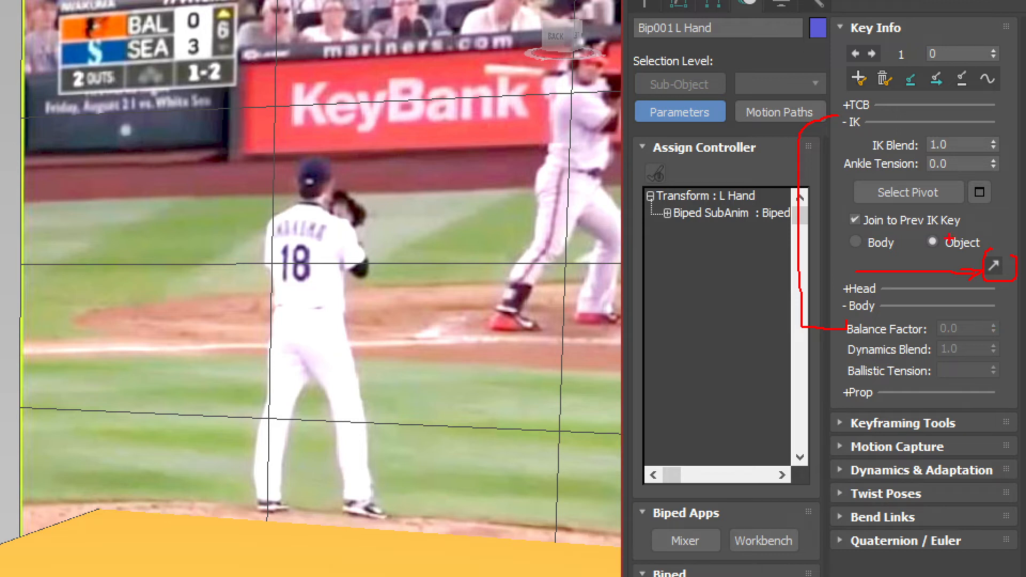
pyautogui.moveTo(915, 229); pyautogui.dragTo(998, 219)
pyautogui.press('Escape')
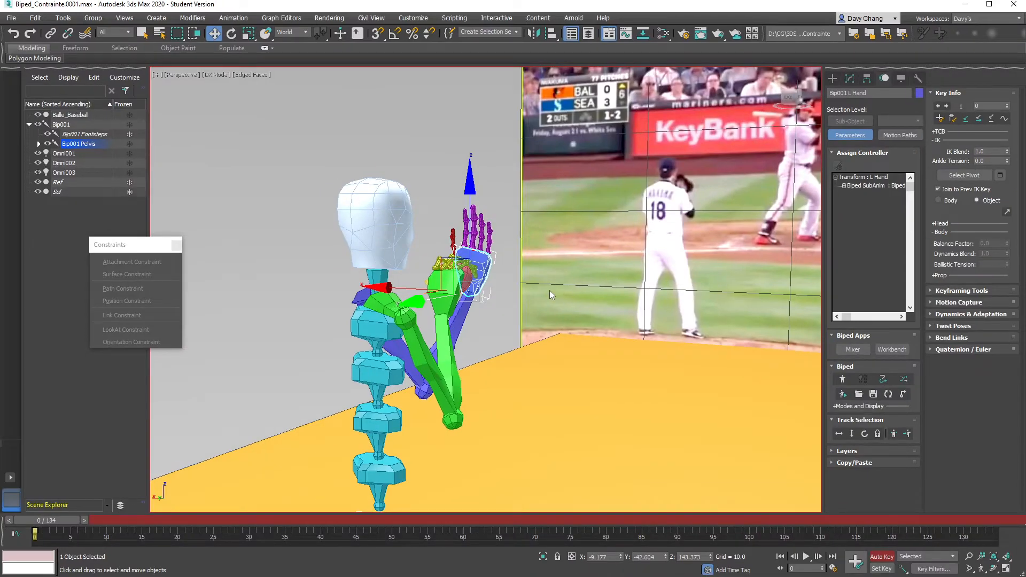
pyautogui.scroll(-3, 489, 290)
pyautogui.keyDown('alt'); pyautogui.moveTo(492, 302); pyautogui.dragTo(498, 259, button='middle'); pyautogui.keyUp('alt')
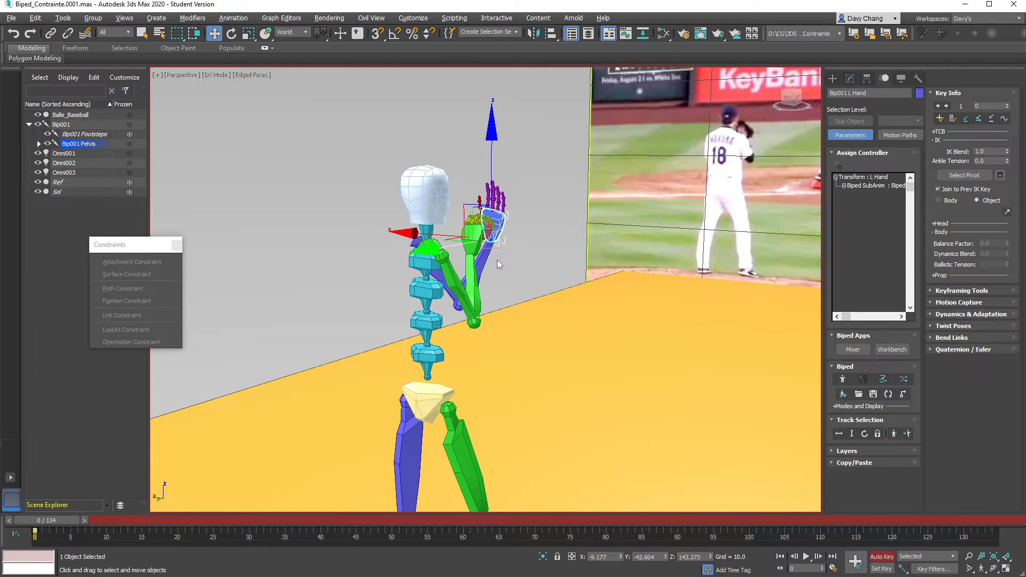
pyautogui.hotkey('ctrl', '1')
pyautogui.click(1010, 218)
pyautogui.moveTo(998, 202)
pyautogui.mouseDown()
pyautogui.moveTo(1002, 226)
pyautogui.moveTo(997, 175)
pyautogui.mouseUp()
pyautogui.moveTo(827, 206)
pyautogui.mouseDown()
pyautogui.moveTo(960, 207)
pyautogui.moveTo(942, 220)
pyautogui.mouseUp()
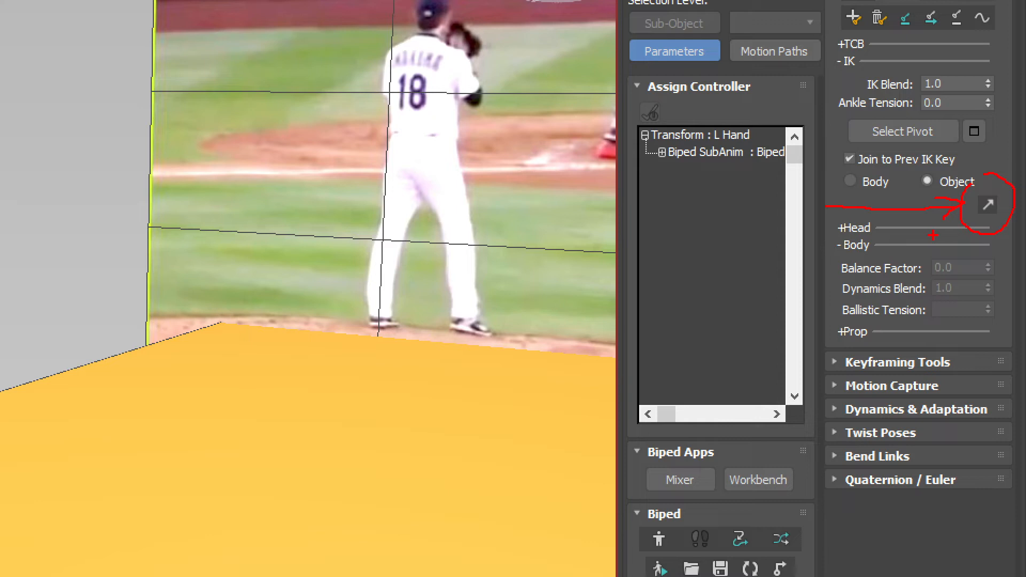
pyautogui.press('Escape')
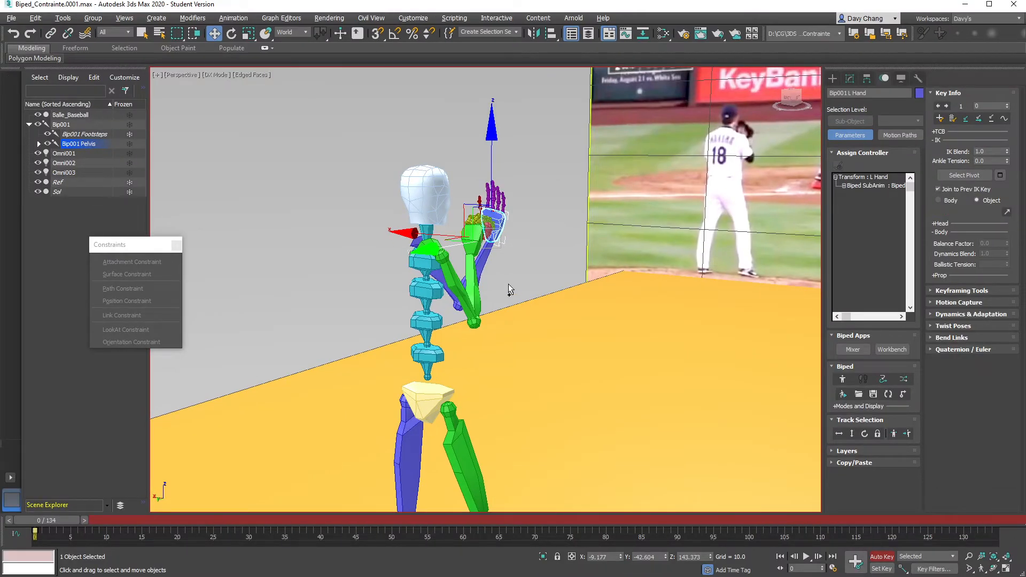
pyautogui.scroll(-5, 508, 284)
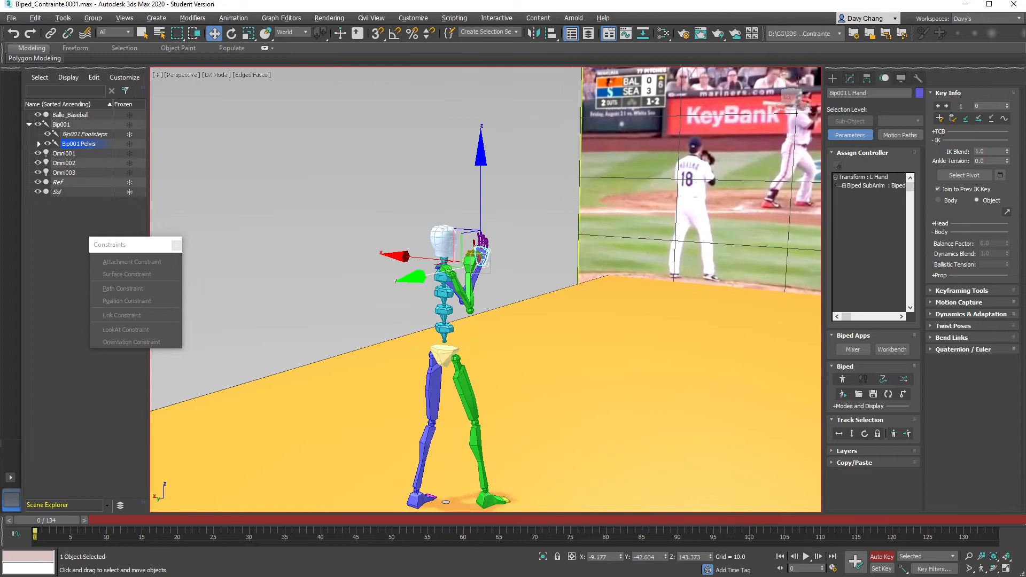
pyautogui.scroll(3, 485, 303)
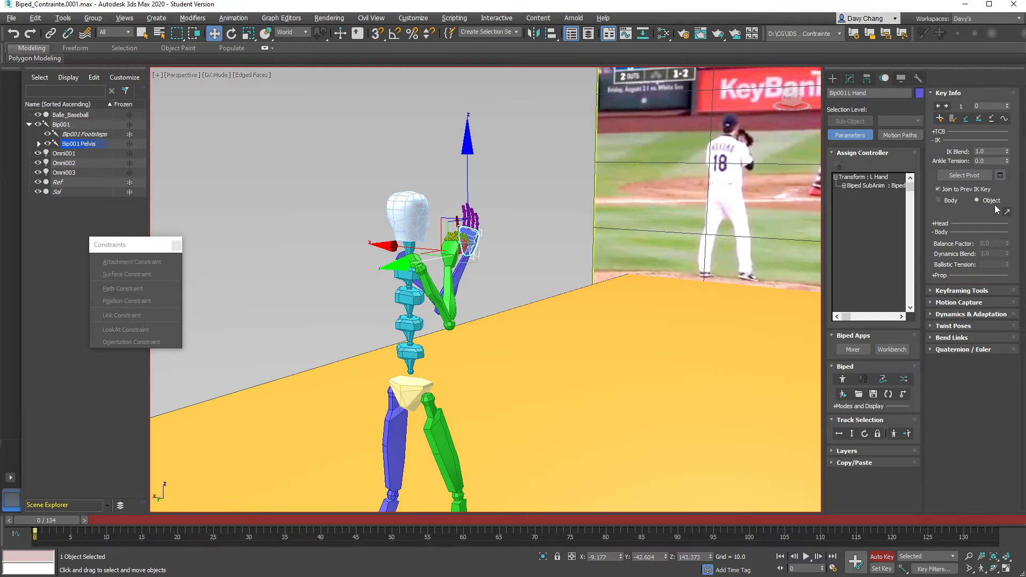
pyautogui.hotkey('ctrl', '1')
pyautogui.moveTo(978, 190)
pyautogui.mouseDown()
pyautogui.moveTo(1014, 230)
pyautogui.moveTo(978, 177)
pyautogui.moveTo(925, 213)
pyautogui.mouseUp()
pyautogui.press('Escape')
pyautogui.scroll(-2, 496, 304)
# Create a Point helper on the ground beside the biped.
pyautogui.moveTo(493, 308); pyautogui.dragTo(484, 266, button='middle')
pyautogui.click(833, 78)
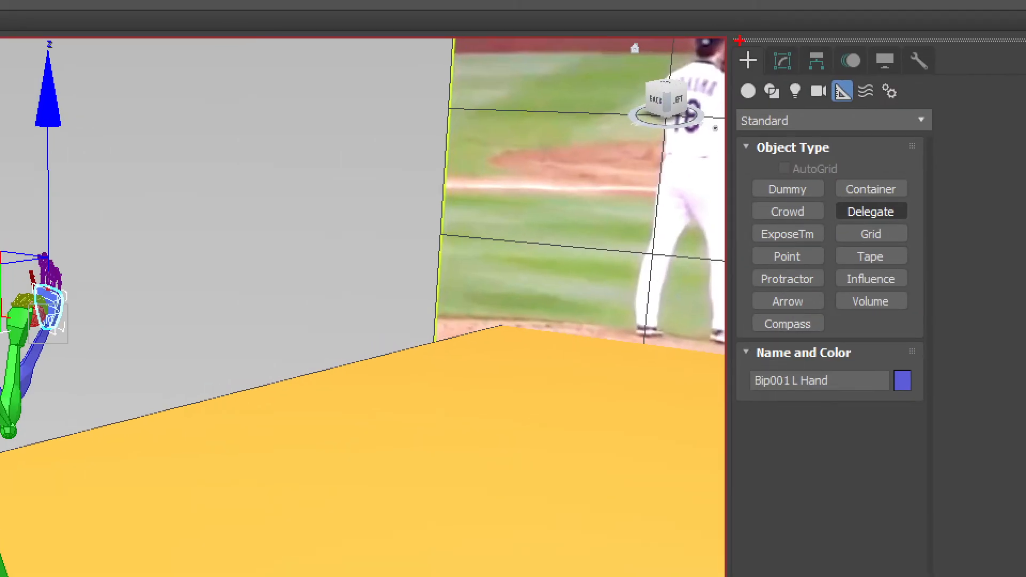
pyautogui.moveTo(739, 40)
pyautogui.mouseDown()
pyautogui.moveTo(819, 30)
pyautogui.moveTo(850, 71)
pyautogui.moveTo(811, 110)
pyautogui.moveTo(778, 241)
pyautogui.moveTo(760, 247)
pyautogui.moveTo(802, 243)
pyautogui.moveTo(792, 241)
pyautogui.mouseUp()
pyautogui.press('Escape')
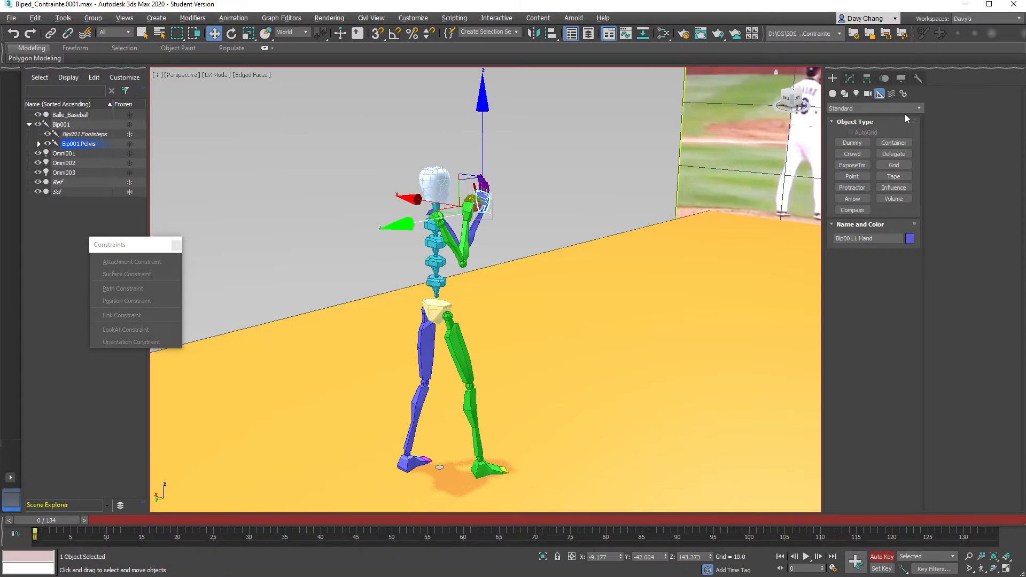
pyautogui.click(850, 177)
pyautogui.click(571, 381)
pyautogui.rightClick(605, 348)
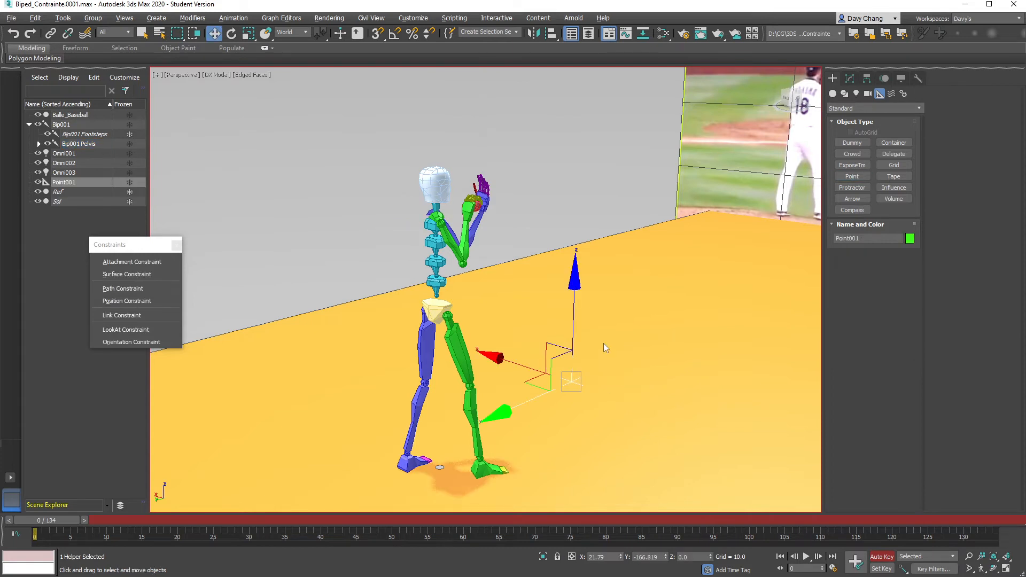
# Raise the Point helper to hand height, about Z 143.6, and bring it closer to the biped.
pyautogui.keyDown('alt'); pyautogui.moveTo(604, 343); pyautogui.dragTo(554, 329, button='middle'); pyautogui.keyUp('alt')
pyautogui.moveTo(574, 294); pyautogui.dragTo(575, 102)
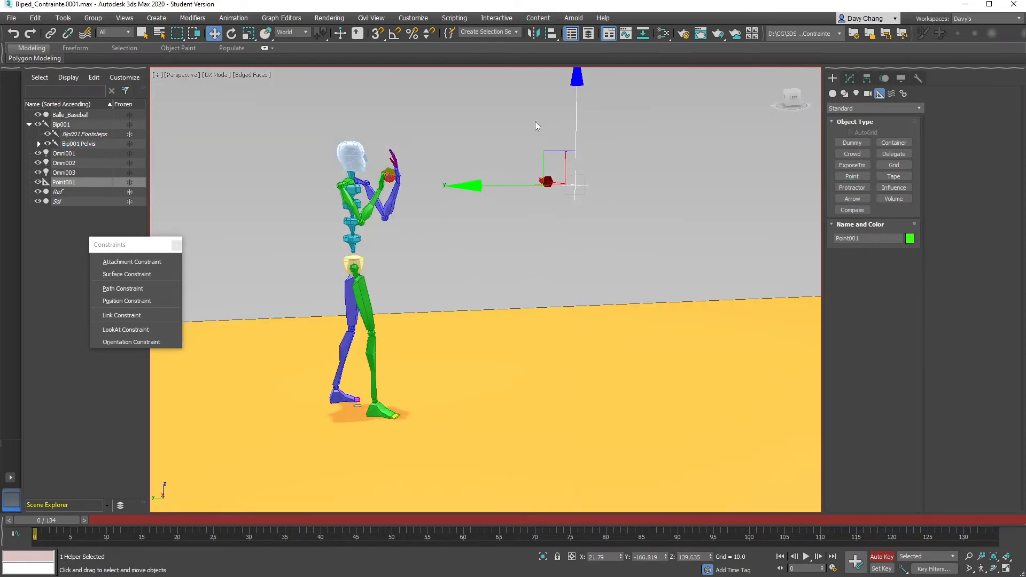
pyautogui.moveTo(536, 156); pyautogui.dragTo(441, 151)
pyautogui.keyDown('alt'); pyautogui.moveTo(448, 228); pyautogui.dragTo(452, 170, button='middle'); pyautogui.keyUp('alt')
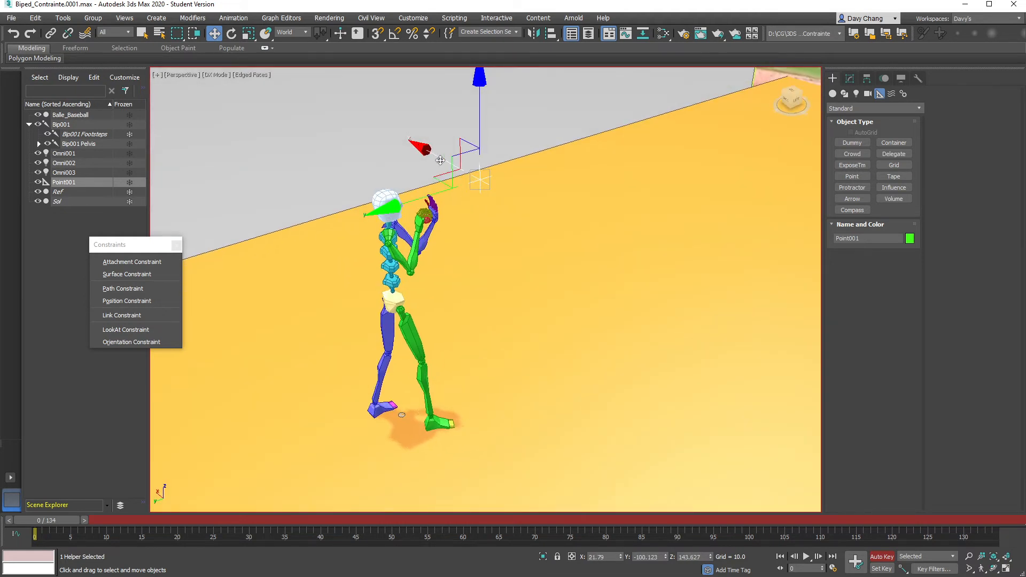
pyautogui.moveTo(449, 168); pyautogui.dragTo(458, 172)
# Place the Point helper in front of the biped's hands at about X -2.1, Y -78.4.
pyautogui.keyDown('alt'); pyautogui.moveTo(533, 244); pyautogui.dragTo(522, 211, button='middle'); pyautogui.keyUp('alt')
pyautogui.scroll(4, 515, 206)
pyautogui.click(521, 196)
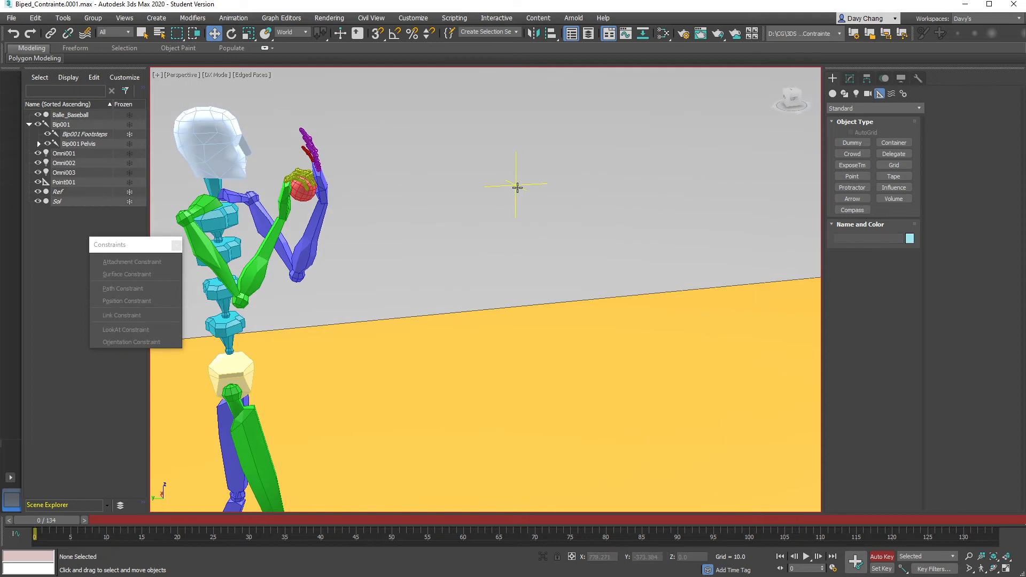
pyautogui.keyDown('alt'); pyautogui.moveTo(602, 254); pyautogui.dragTo(487, 239, button='middle'); pyautogui.keyUp('alt')
pyautogui.click(488, 240)
pyautogui.keyDown('alt'); pyautogui.moveTo(532, 282); pyautogui.dragTo(543, 260, button='middle'); pyautogui.keyUp('alt')
pyautogui.moveTo(484, 196); pyautogui.dragTo(393, 240)
pyautogui.keyDown('alt'); pyautogui.moveTo(393, 240); pyautogui.dragTo(475, 265, button='middle'); pyautogui.keyUp('alt')
# Turn off the Point helper's Cross display and deselect the helper.
pyautogui.click(850, 79)
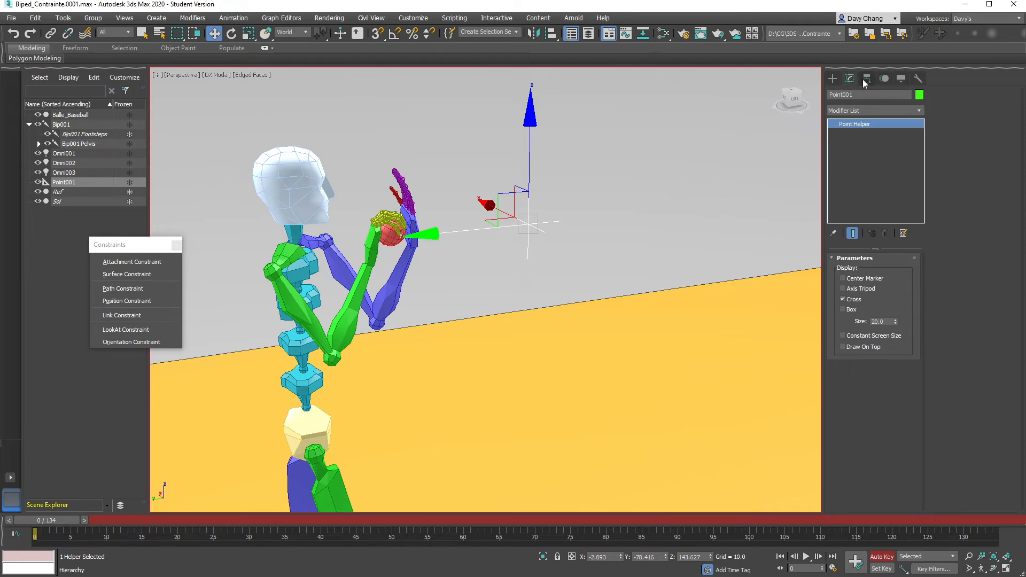
pyautogui.hotkey('ctrl', '1')
pyautogui.click(848, 297)
pyautogui.moveTo(835, 287)
pyautogui.mouseDown()
pyautogui.moveTo(839, 318)
pyautogui.moveTo(830, 278)
pyautogui.mouseUp()
pyautogui.press('Escape')
pyautogui.click(631, 214)
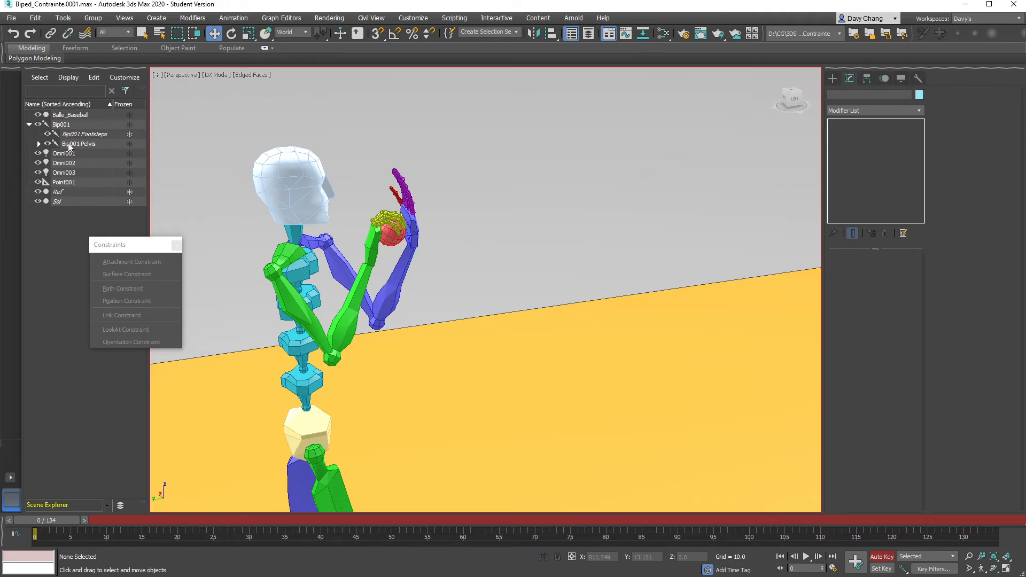
# Select the Point helper in the scene list and rename it H_MainG.
pyautogui.click(69, 183)
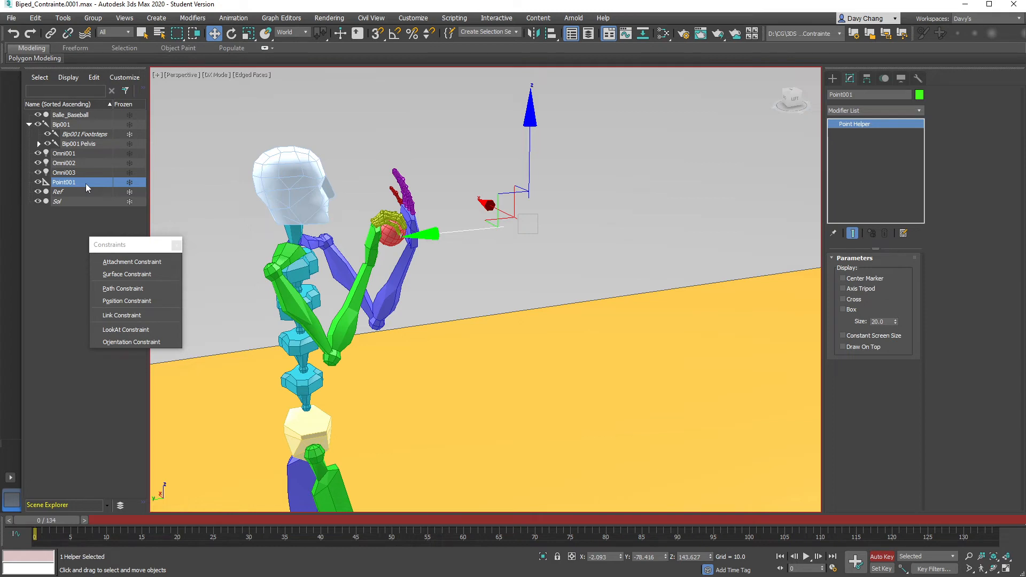
pyautogui.write('H_Maing')
pyautogui.press('BackSpace')
pyautogui.write('G')
pyautogui.press('Return')
# Turn the Cross display back on for the H_MainG helper.
pyautogui.keyDown('alt'); pyautogui.moveTo(426, 278); pyautogui.dragTo(447, 278, button='middle'); pyautogui.keyUp('alt')
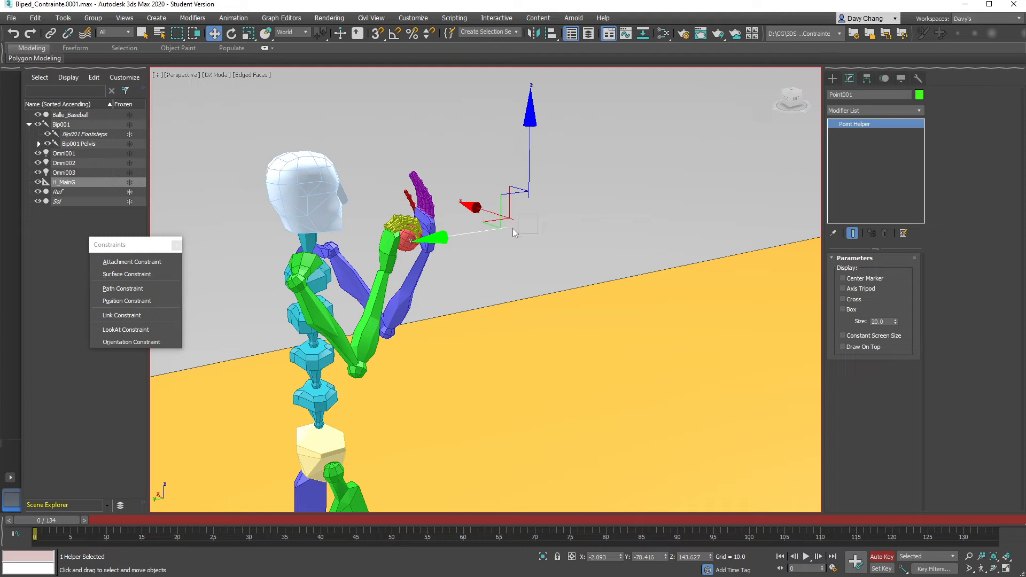
pyautogui.click(854, 301)
pyautogui.scroll(2, 516, 239)
pyautogui.moveTo(490, 245); pyautogui.dragTo(560, 229, button='middle')
pyautogui.scroll(-1, 559, 230)
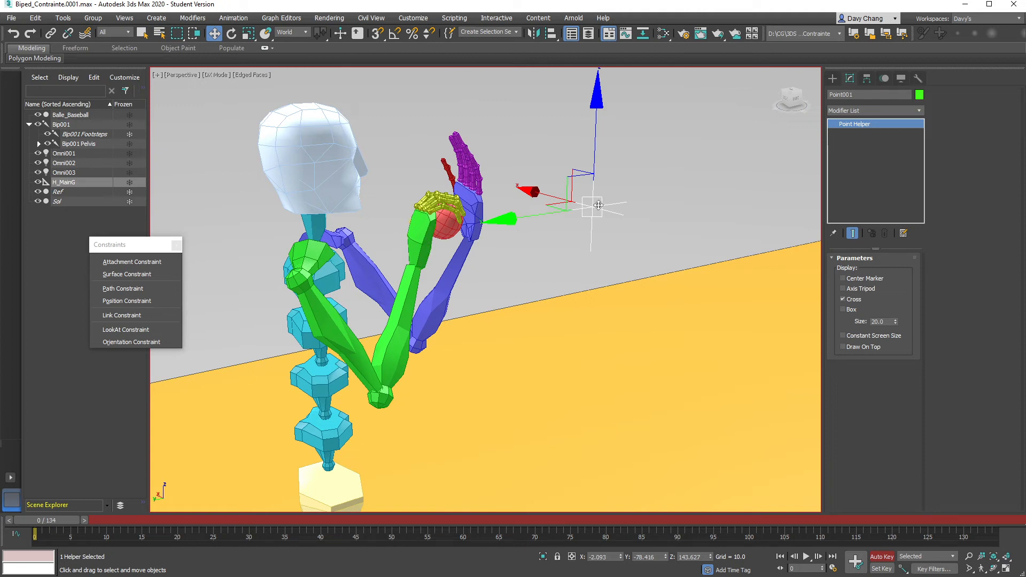
# Align H_MainG to the right hand, pivot point to pivot point, in position and orientation on the X, Y and Z axes.
pyautogui.hotkey('alt', 'a')
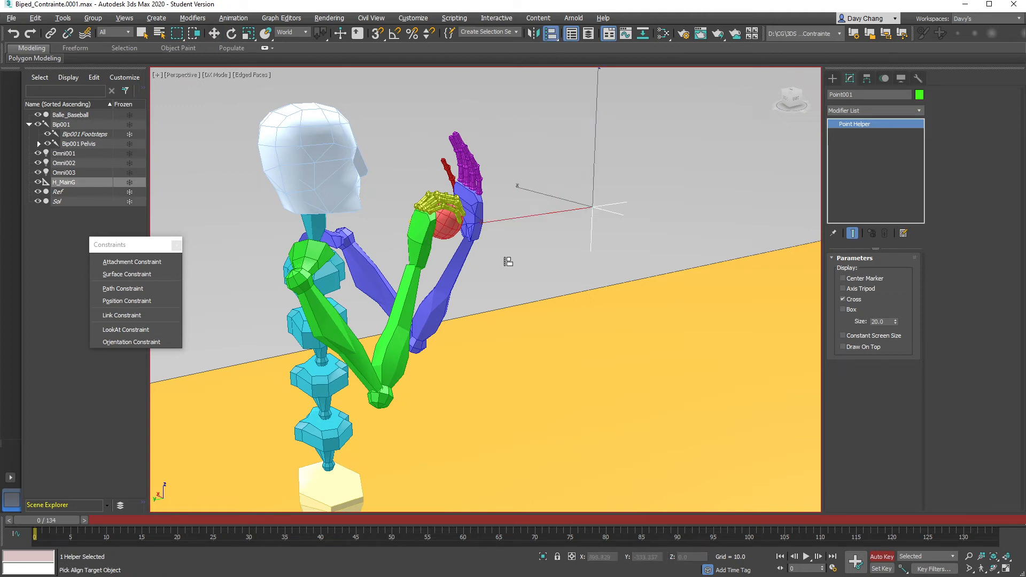
pyautogui.click(422, 252)
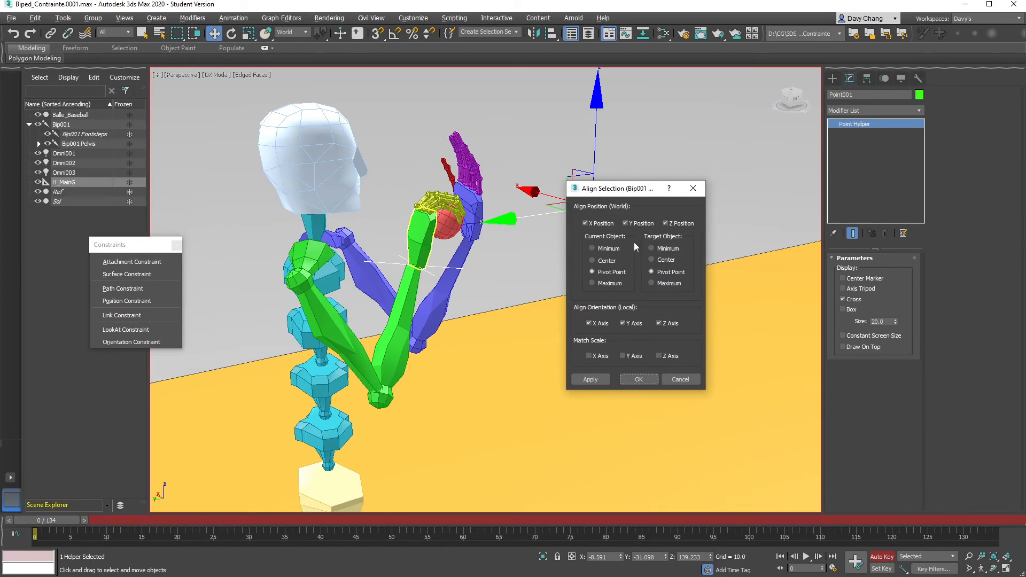
pyautogui.click(644, 382)
pyautogui.keyDown('alt'); pyautogui.moveTo(466, 283); pyautogui.dragTo(380, 221, button='middle'); pyautogui.keyUp('alt')
# Try moving the right hand away from the aligned helper, and undo the move.
pyautogui.click(413, 232)
pyautogui.moveTo(379, 223); pyautogui.dragTo(432, 202)
pyautogui.hotkey('ctrl', 'z')
pyautogui.keyDown('alt'); pyautogui.moveTo(471, 268); pyautogui.dragTo(497, 259, button='middle'); pyautogui.keyUp('alt')
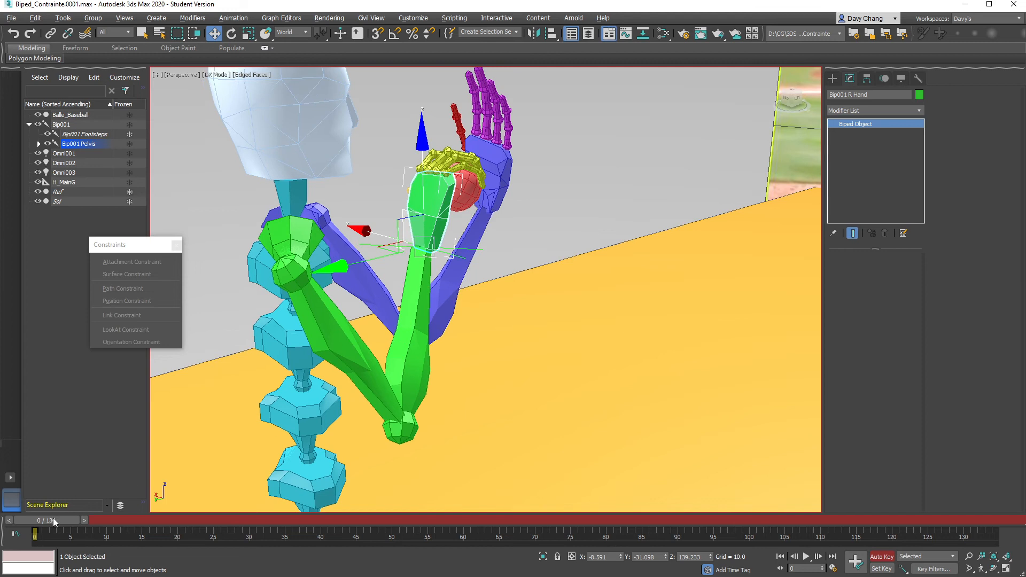
# Apply a Link Constraint to the H_MainG helper with Bip001 R Hand as its target at frame 0.
pyautogui.click(541, 217)
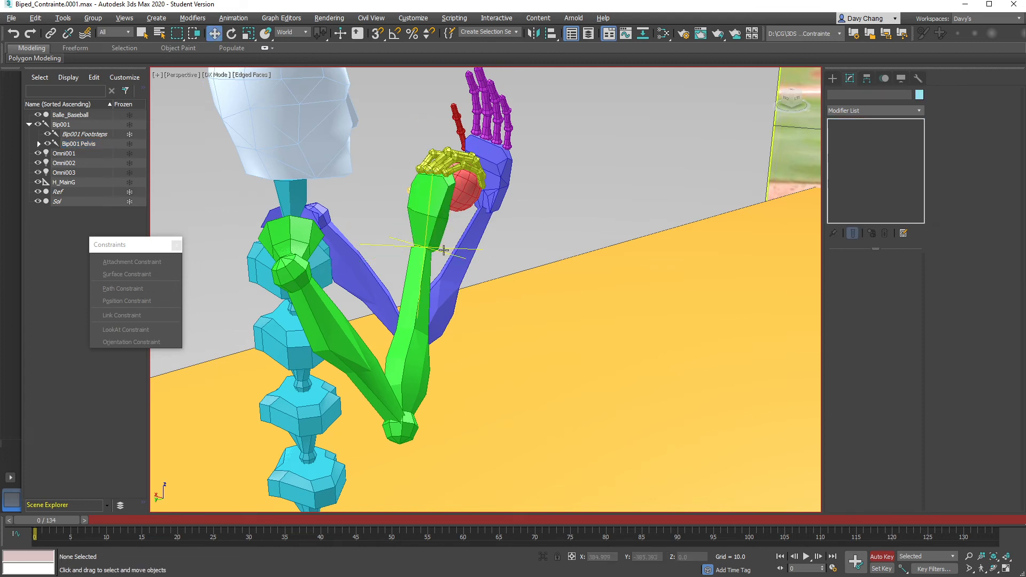
pyautogui.click(397, 247)
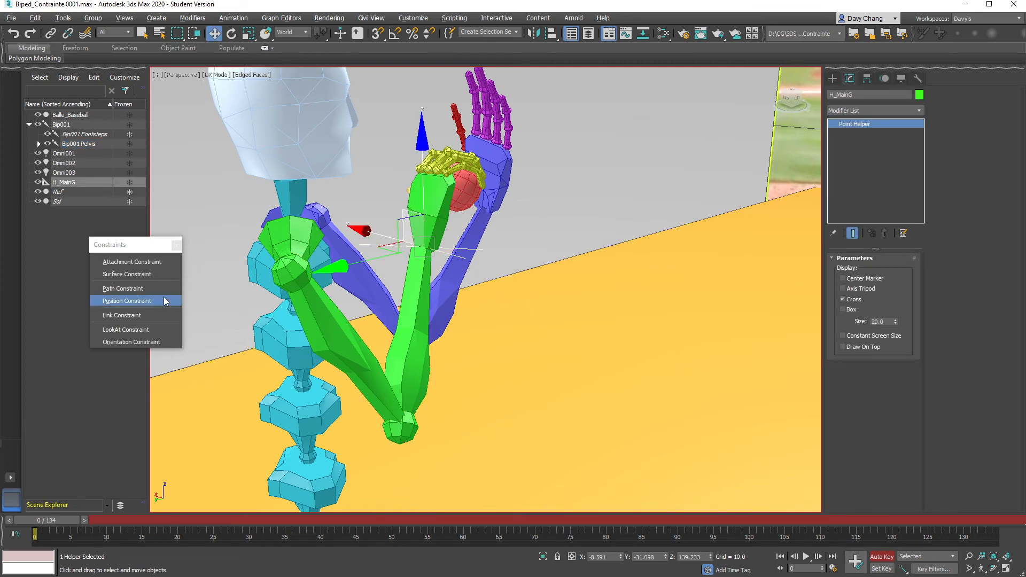
pyautogui.click(137, 315)
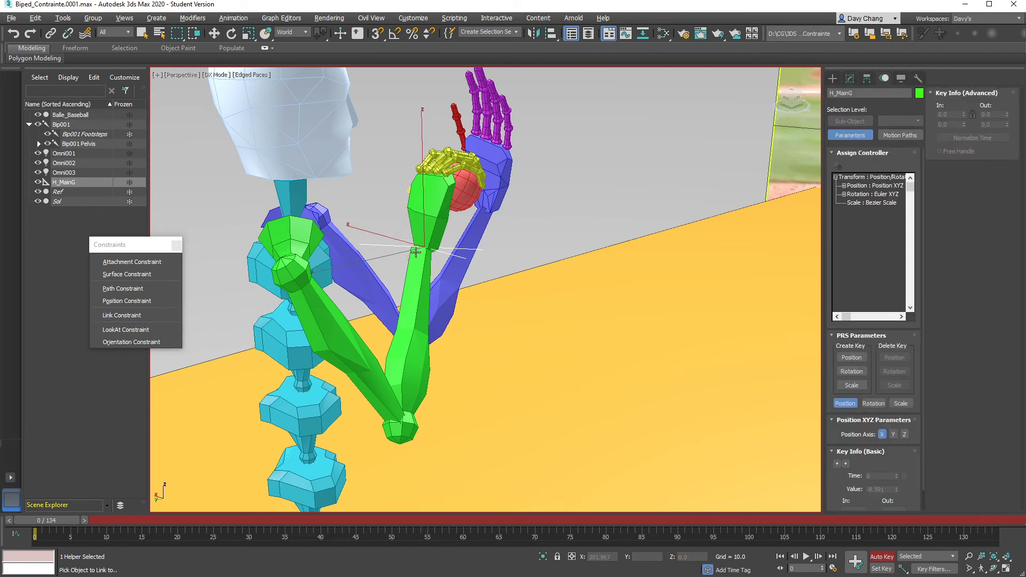
pyautogui.click(433, 218)
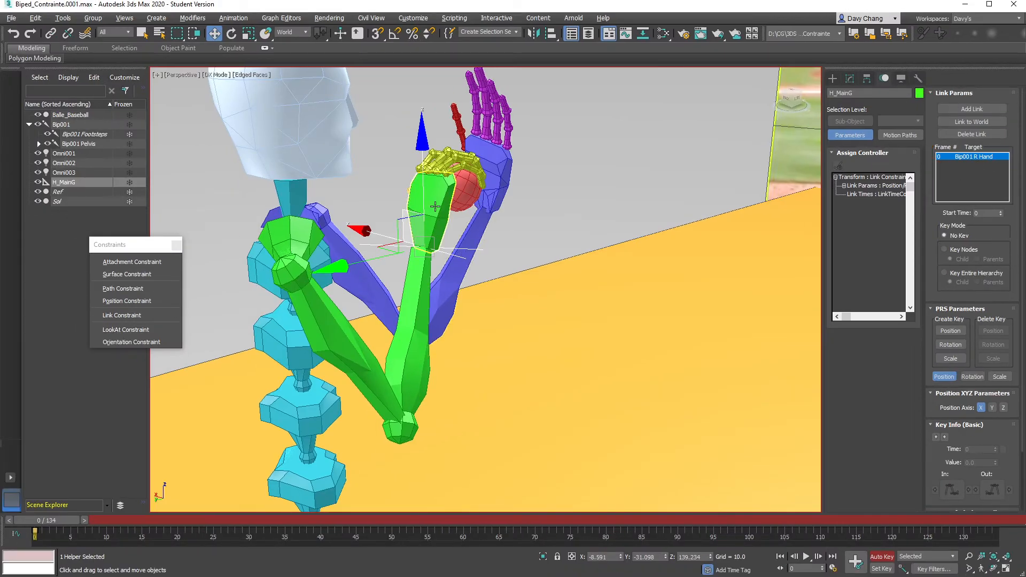
# Try moving the right hand to test the linked H_MainG helper, and undo the move.
pyautogui.click(439, 215)
pyautogui.keyDown('alt'); pyautogui.moveTo(448, 225); pyautogui.dragTo(425, 202, button='middle'); pyautogui.keyUp('alt')
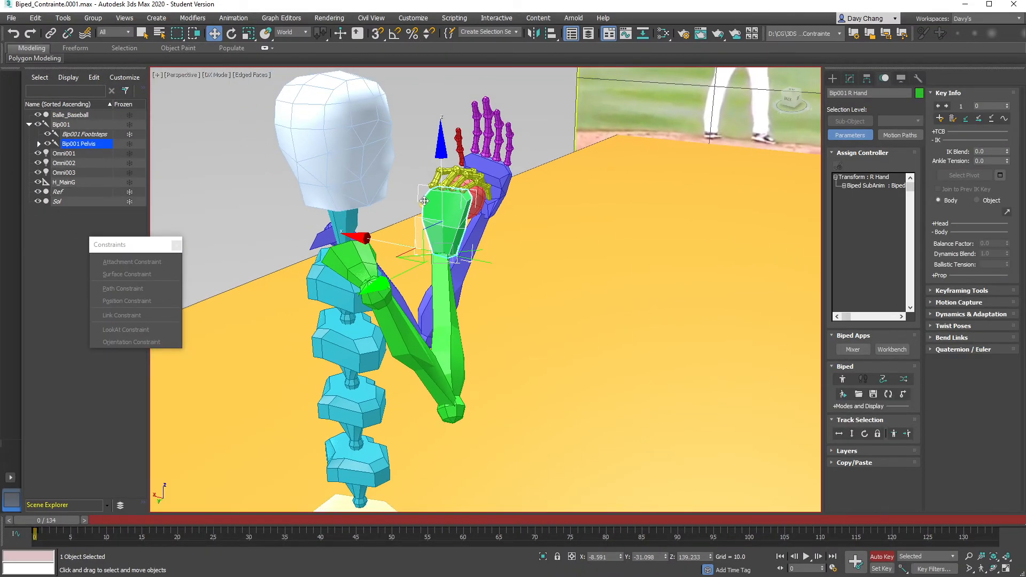
pyautogui.keyDown('ctrl'); pyautogui.click(446, 220); pyautogui.keyUp('ctrl')
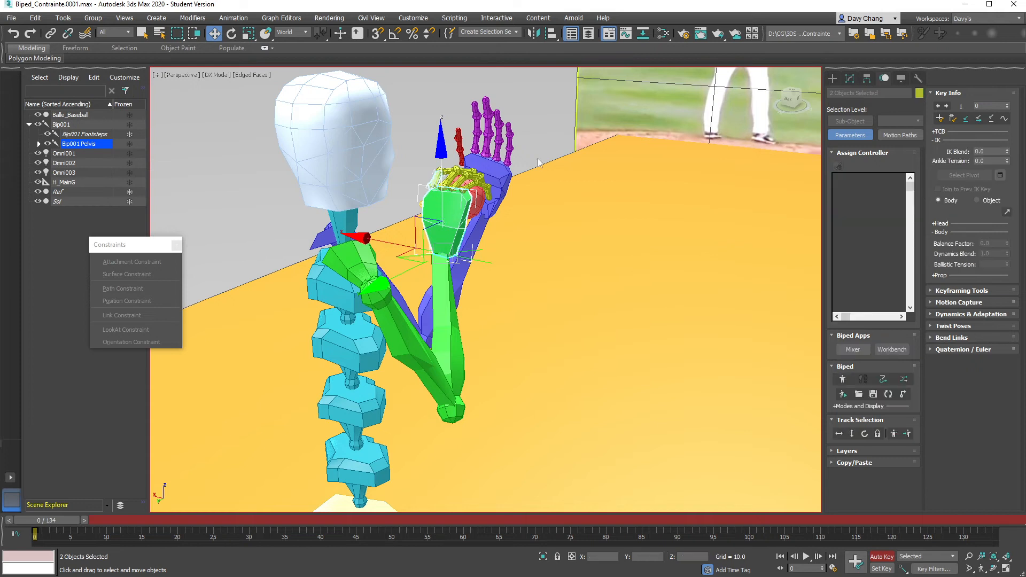
pyautogui.click(554, 140)
pyautogui.click(416, 207)
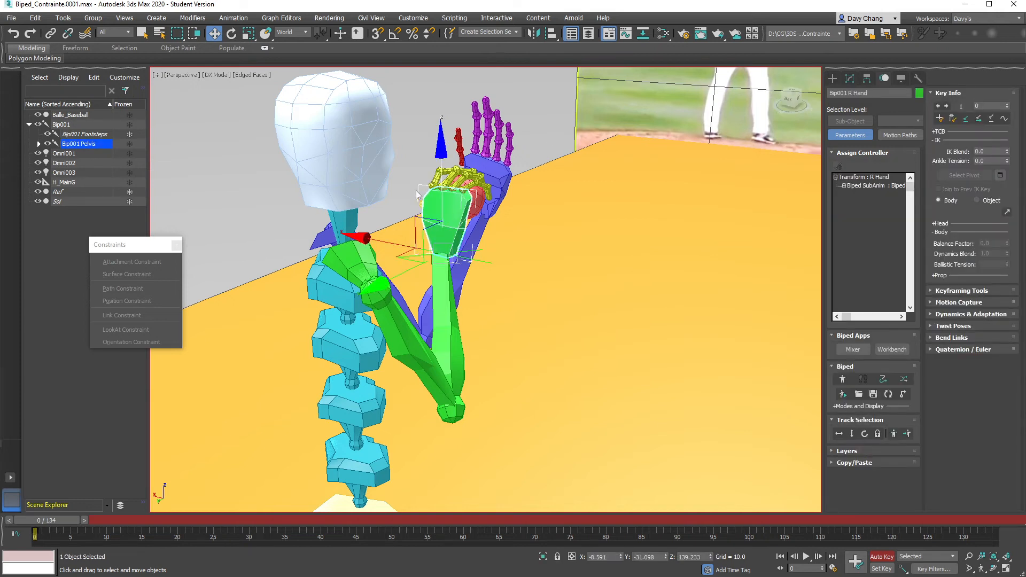
pyautogui.moveTo(419, 206); pyautogui.dragTo(459, 188)
pyautogui.hotkey('ctrl', 'z')
pyautogui.keyDown('alt'); pyautogui.moveTo(523, 191); pyautogui.dragTo(488, 222, button='middle'); pyautogui.keyUp('alt')
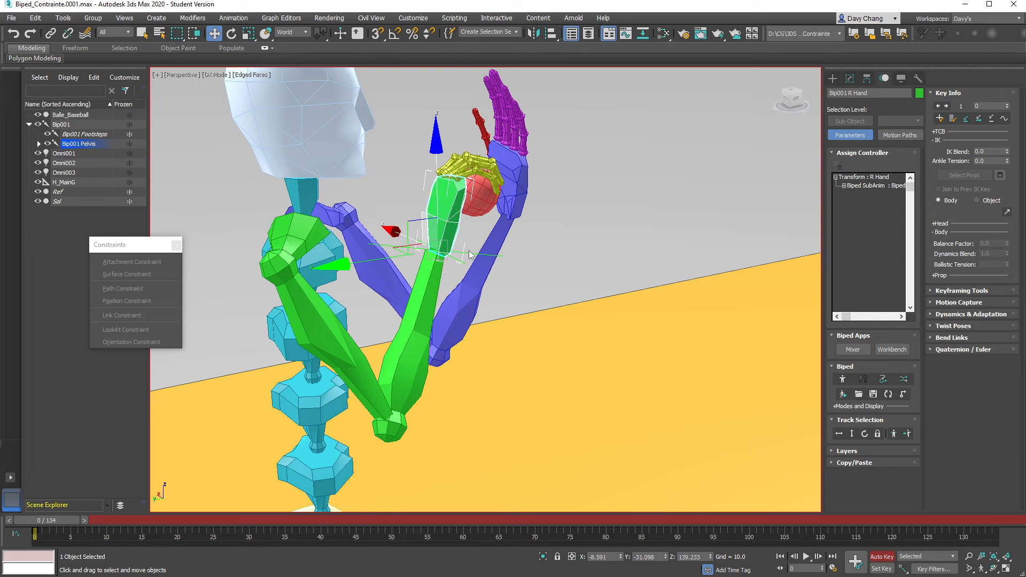
# Examine the link targets of the baseball and of the H_MainG helper.
pyautogui.keyDown('alt'); pyautogui.moveTo(509, 238); pyautogui.dragTo(481, 247, button='middle'); pyautogui.keyUp('alt')
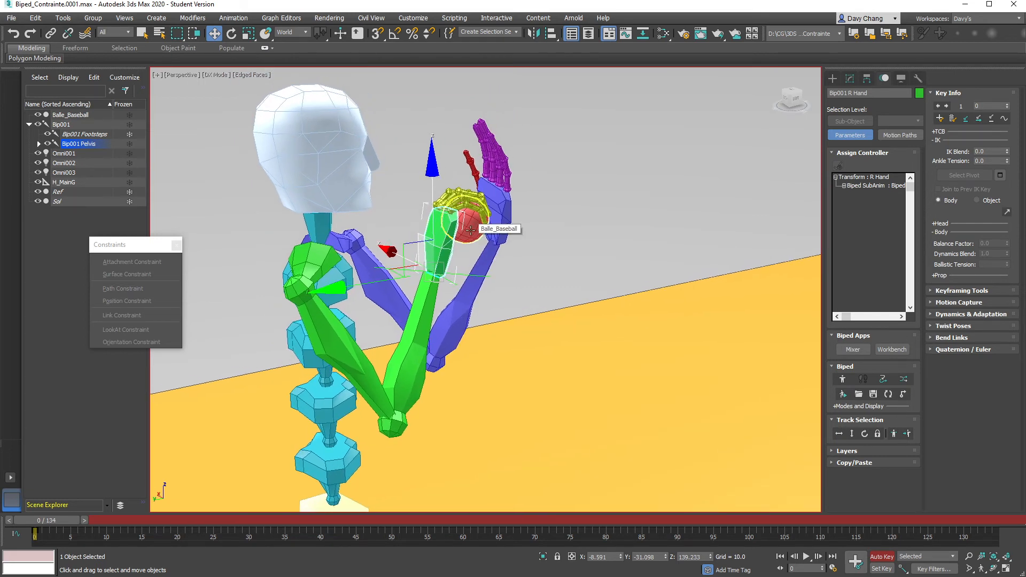
pyautogui.click(470, 230)
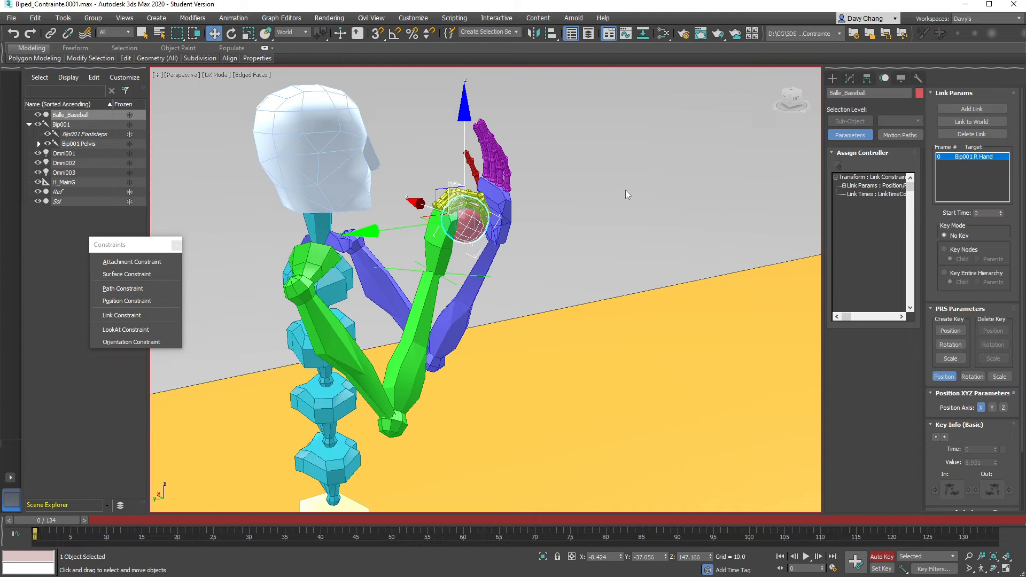
pyautogui.click(455, 276)
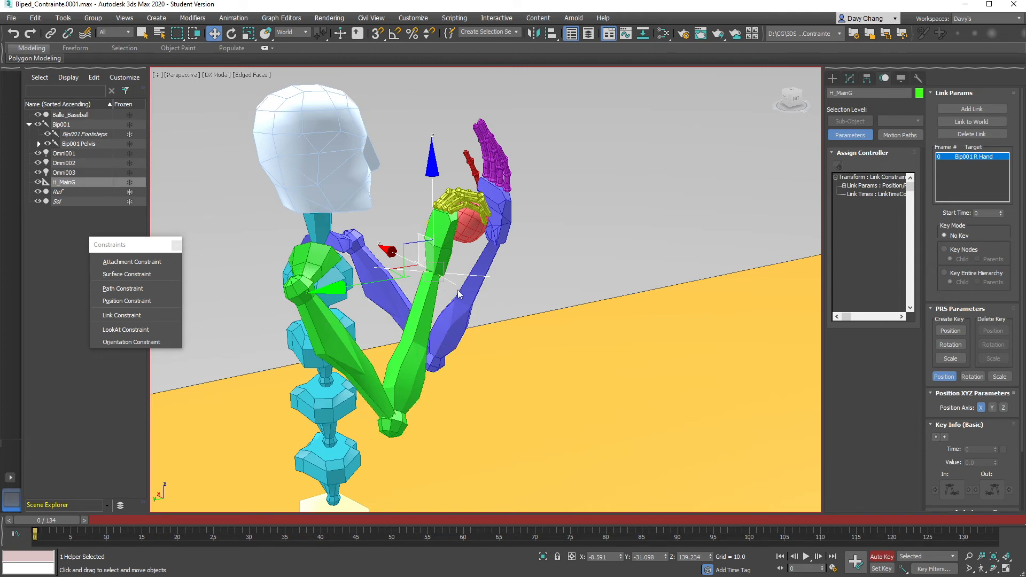
pyautogui.scroll(3, 458, 292)
pyautogui.scroll(-3, 457, 292)
pyautogui.keyDown('alt'); pyautogui.moveTo(457, 290); pyautogui.dragTo(458, 303, button='middle'); pyautogui.keyUp('alt')
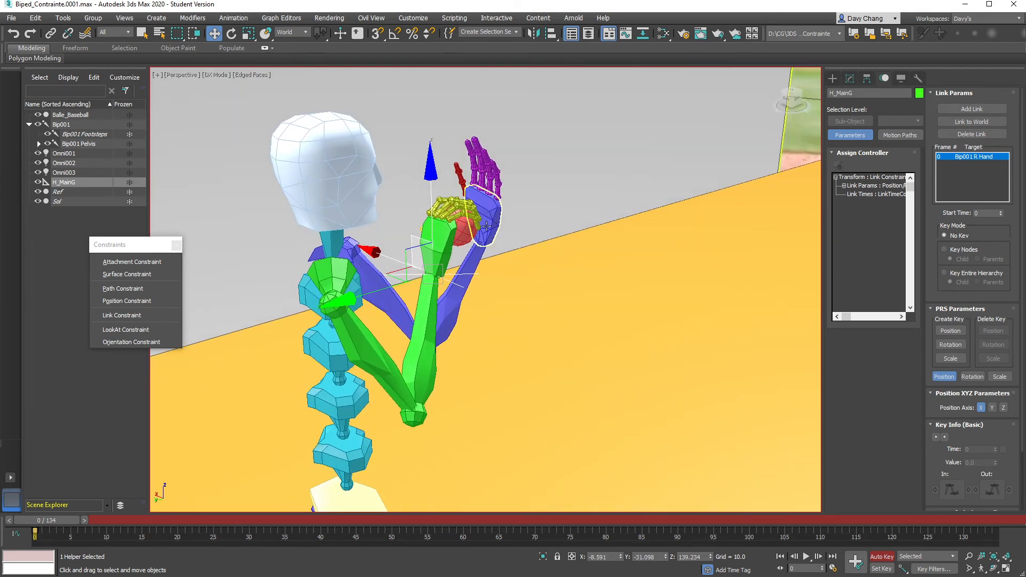
# Assign H_MainG as the IK object of the left hand and accept resetting its existing object-space IK keys.
pyautogui.click(524, 230)
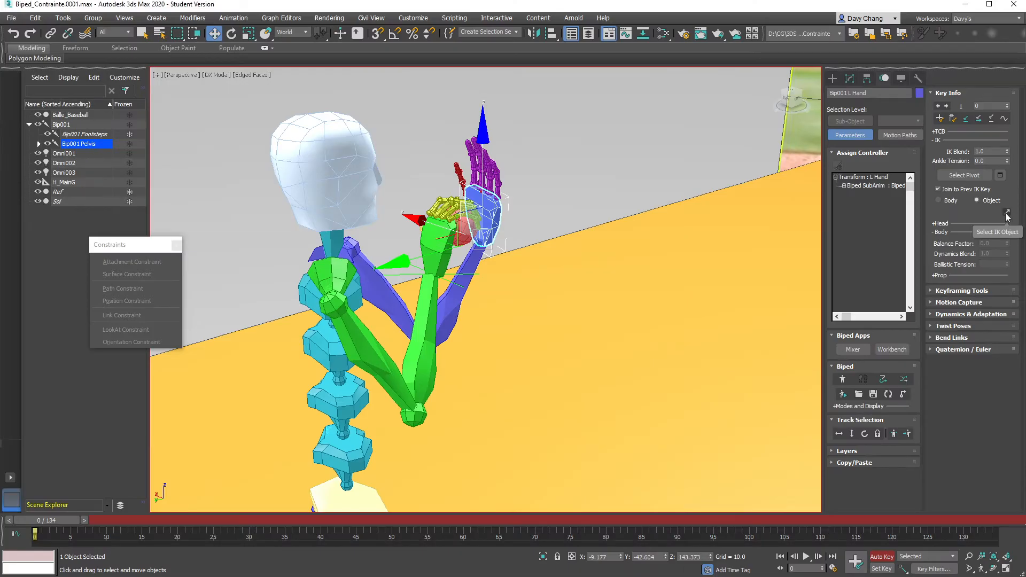
pyautogui.click(1002, 211)
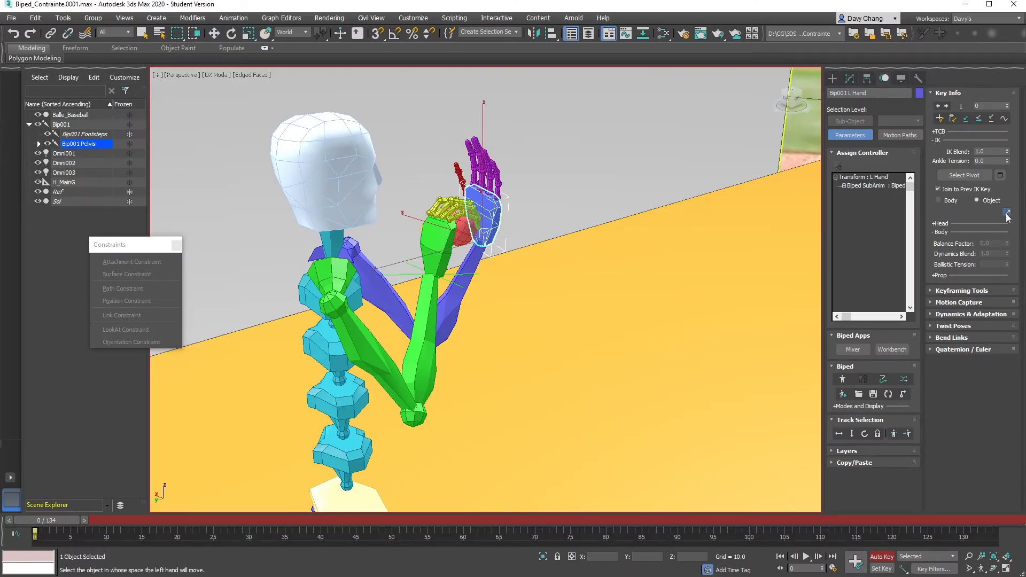
pyautogui.click(406, 273)
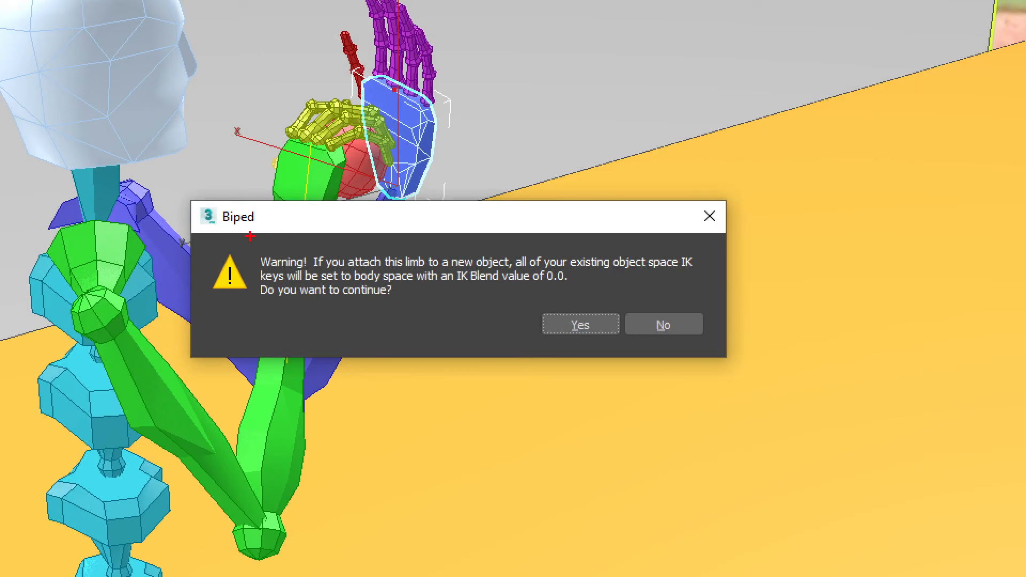
pyautogui.moveTo(236, 233); pyautogui.dragTo(255, 300)
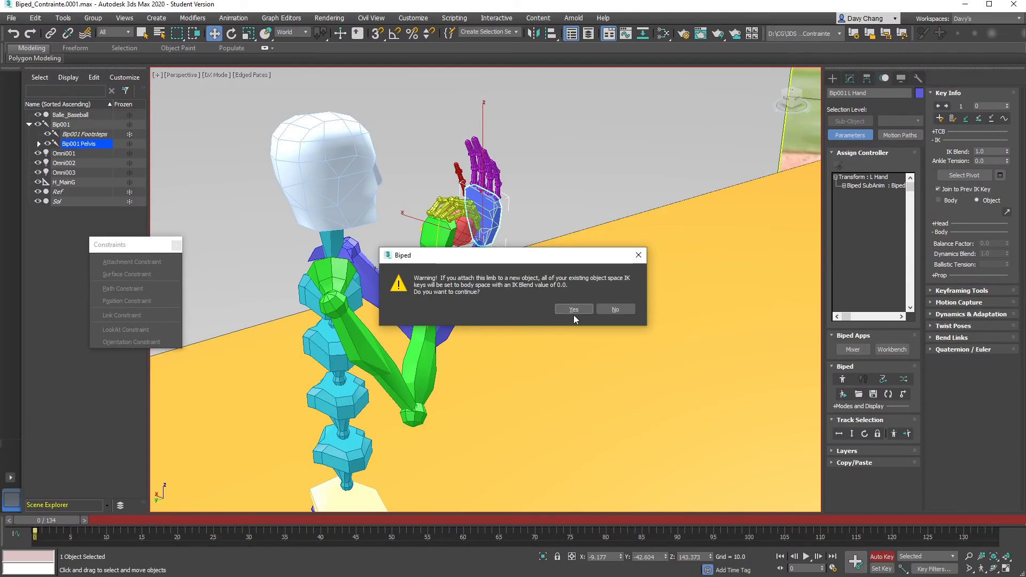
pyautogui.click(585, 310)
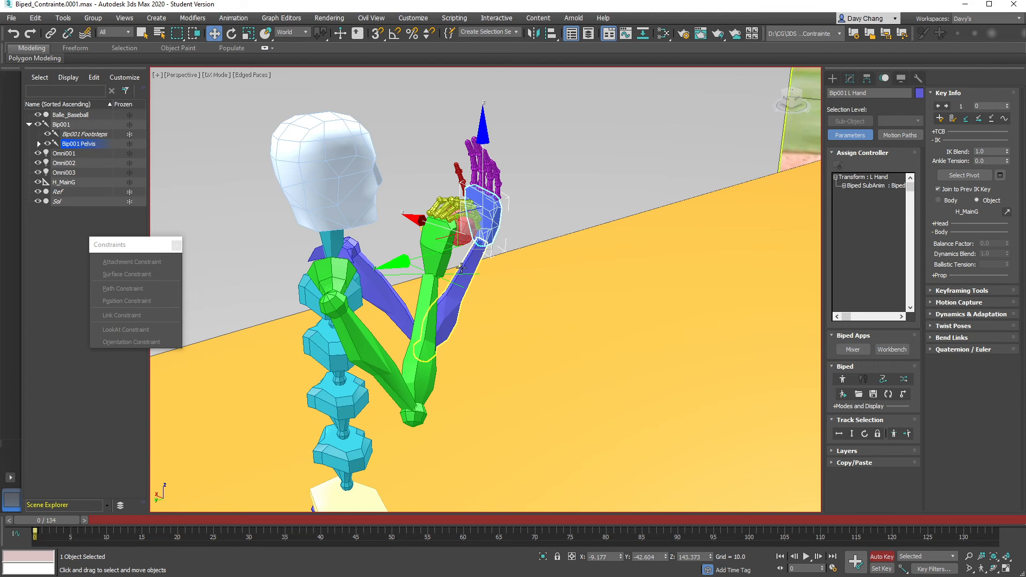
# Try moving the left hand with its new IK object, and check the H_MainG helper's link target.
pyautogui.keyDown('alt'); pyautogui.moveTo(508, 250); pyautogui.dragTo(522, 246, button='middle'); pyautogui.keyUp('alt')
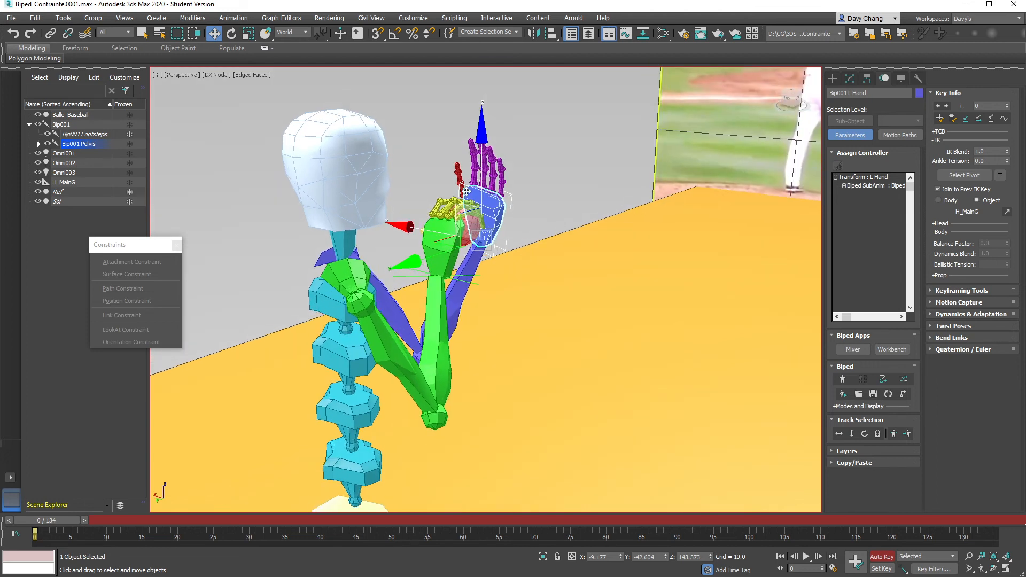
pyautogui.moveTo(456, 205)
pyautogui.mouseDown()
pyautogui.moveTo(460, 224)
pyautogui.moveTo(468, 173)
pyautogui.moveTo(457, 240)
pyautogui.moveTo(445, 165)
pyautogui.moveTo(473, 227)
pyautogui.moveTo(454, 184)
pyautogui.moveTo(486, 218)
pyautogui.moveTo(448, 248)
pyautogui.moveTo(441, 190)
pyautogui.moveTo(499, 251)
pyautogui.moveTo(449, 209)
pyautogui.moveTo(452, 184)
pyautogui.moveTo(492, 238)
pyautogui.moveTo(449, 216)
pyautogui.moveTo(484, 182)
pyautogui.moveTo(460, 201)
pyautogui.mouseUp()
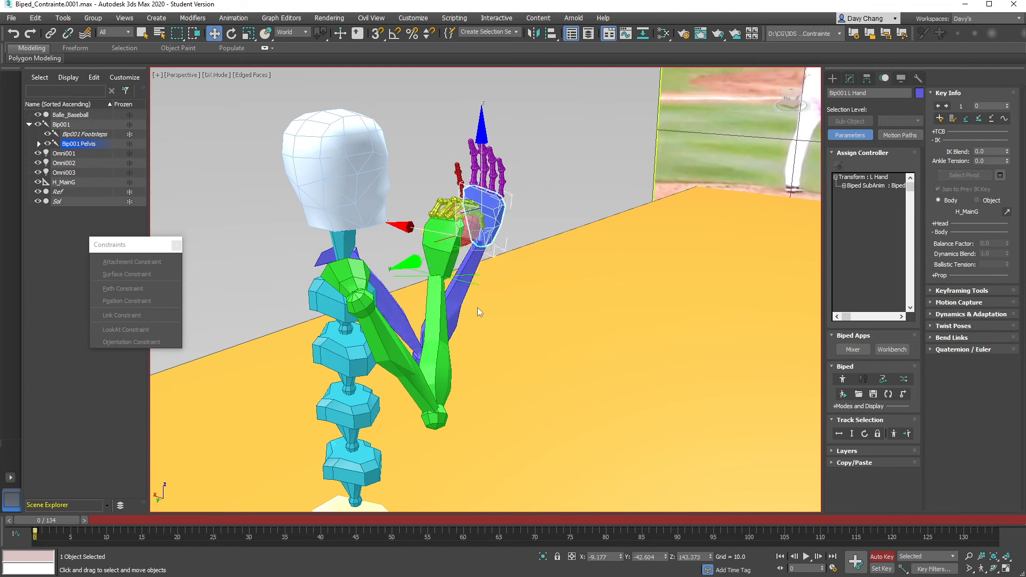
pyautogui.click(461, 281)
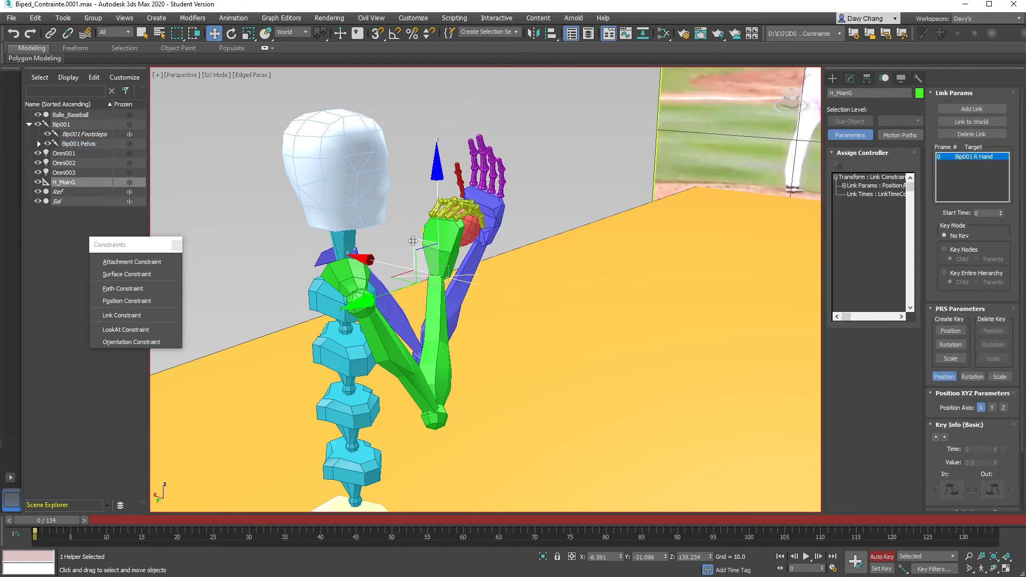
pyautogui.click(500, 230)
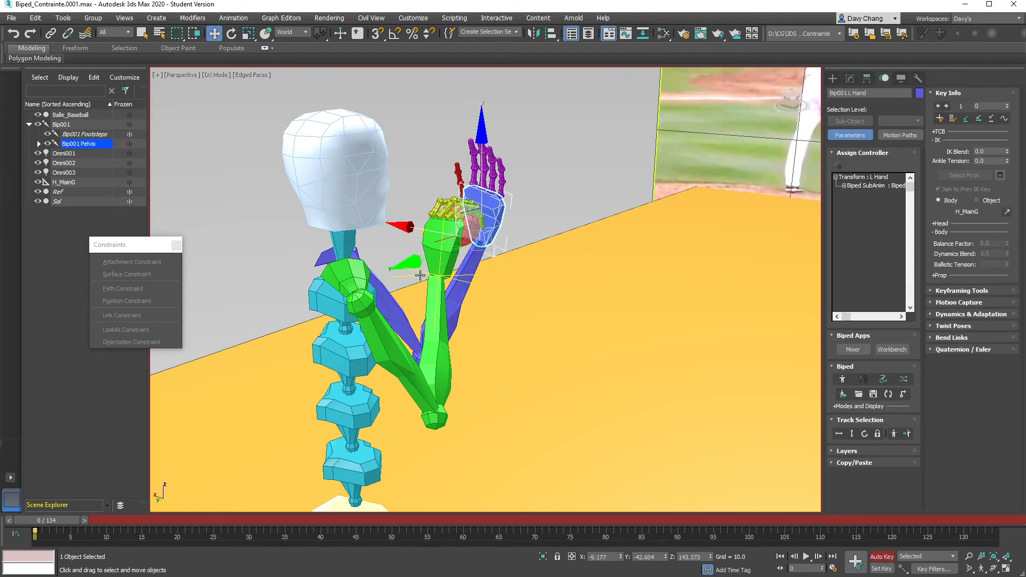
# Set the left hand's IK space to Object and set a planted key for it at frame 0.
pyautogui.scroll(2, 500, 230)
pyautogui.scroll(1, 489, 233)
pyautogui.moveTo(488, 233); pyautogui.dragTo(490, 246, button='middle')
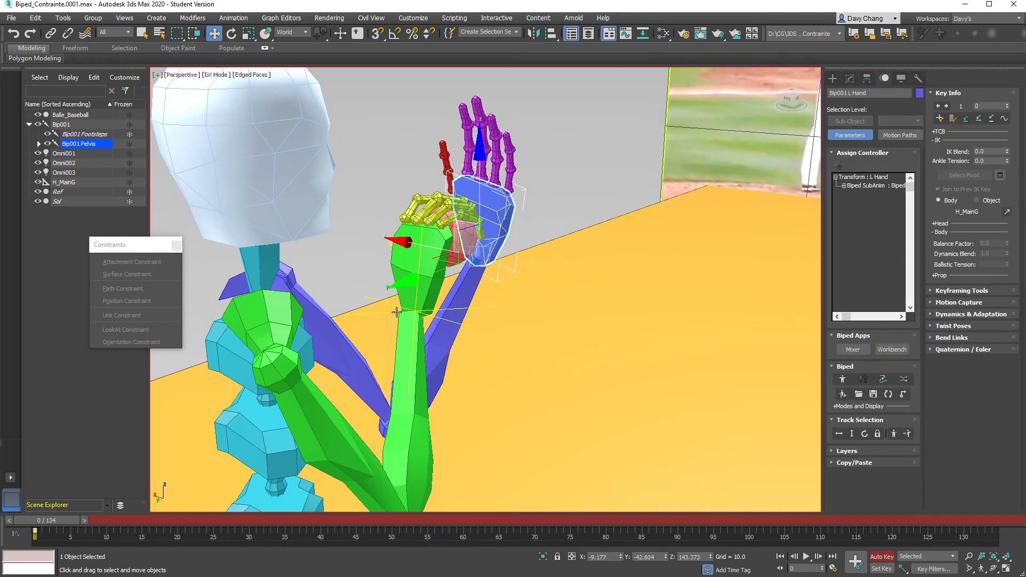
pyautogui.scroll(2, 522, 261)
pyautogui.moveTo(521, 245); pyautogui.dragTo(546, 257, button='middle')
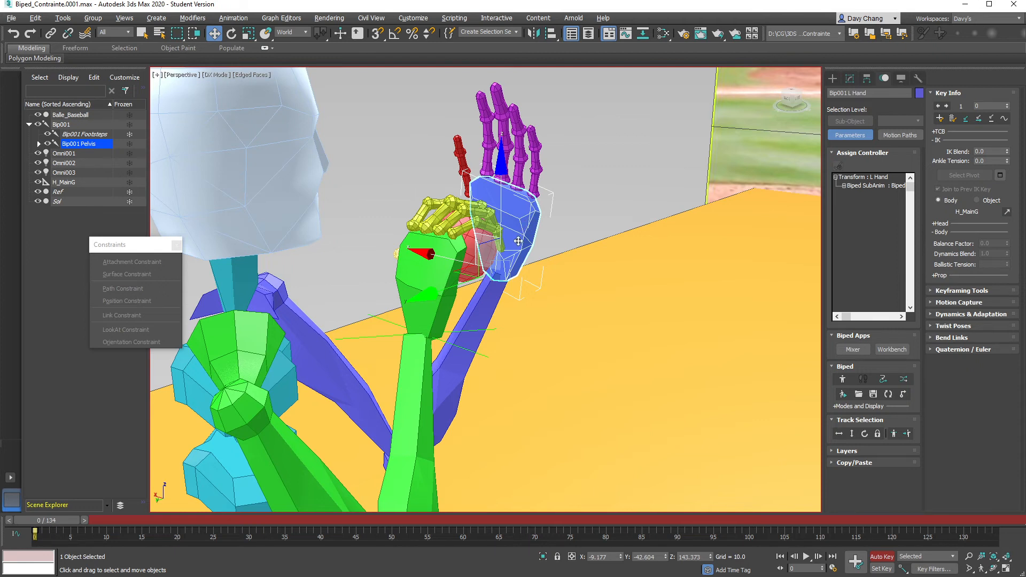
pyautogui.scroll(2, 523, 243)
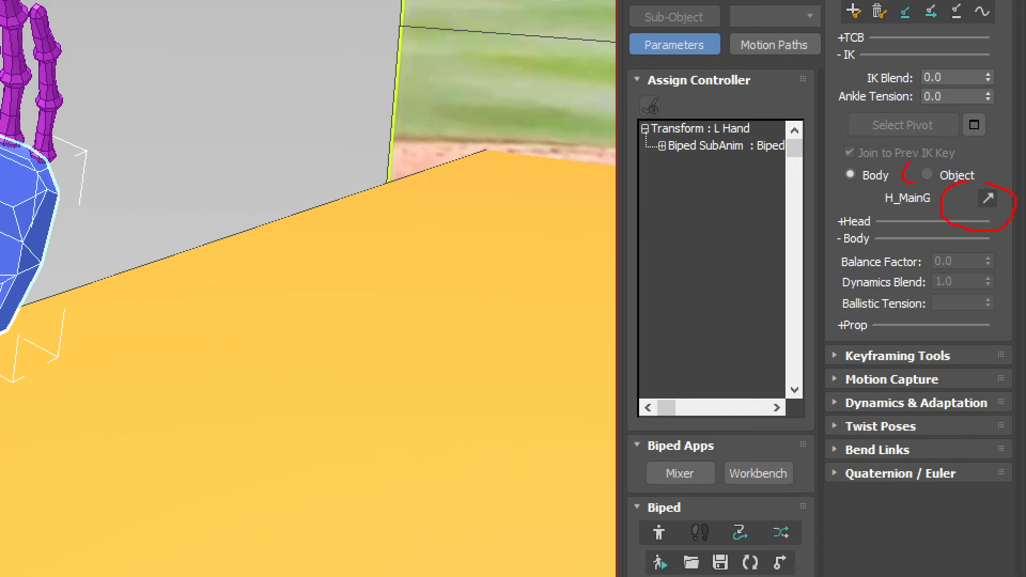
pyautogui.moveTo(420, 150)
pyautogui.mouseDown()
pyautogui.moveTo(632, 102)
pyautogui.moveTo(855, 169)
pyautogui.mouseUp()
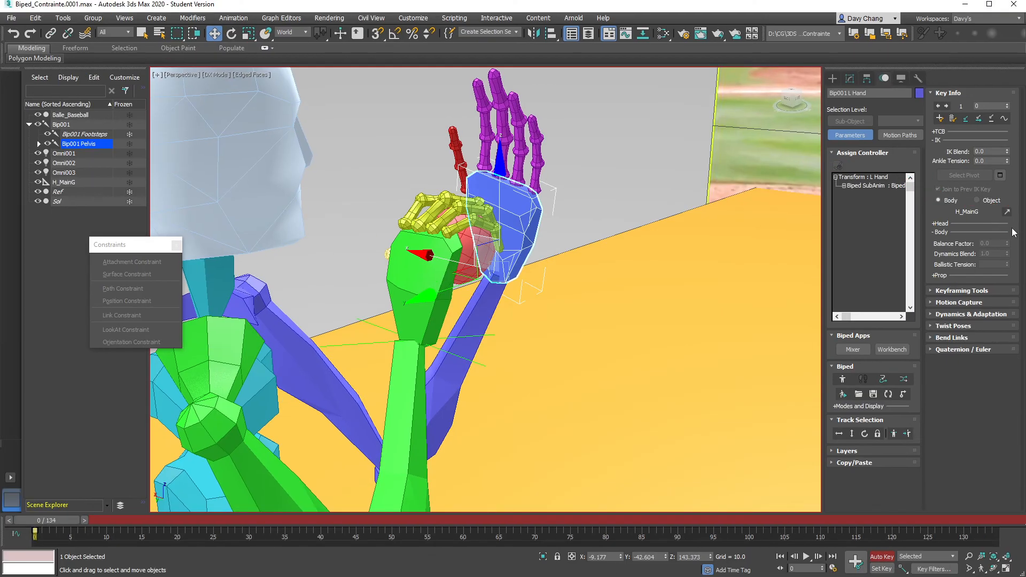
pyautogui.click(988, 201)
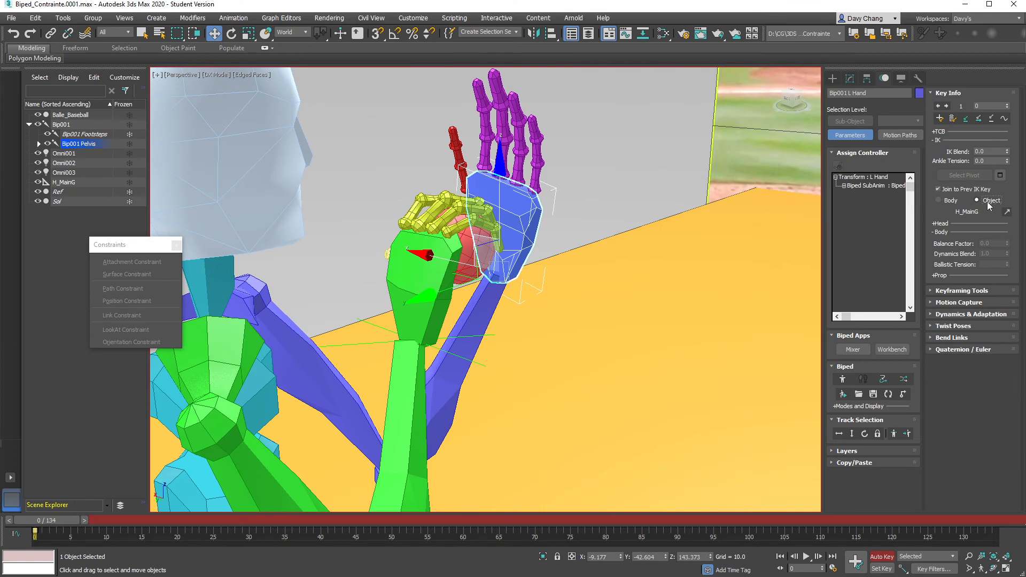
pyautogui.click(971, 124)
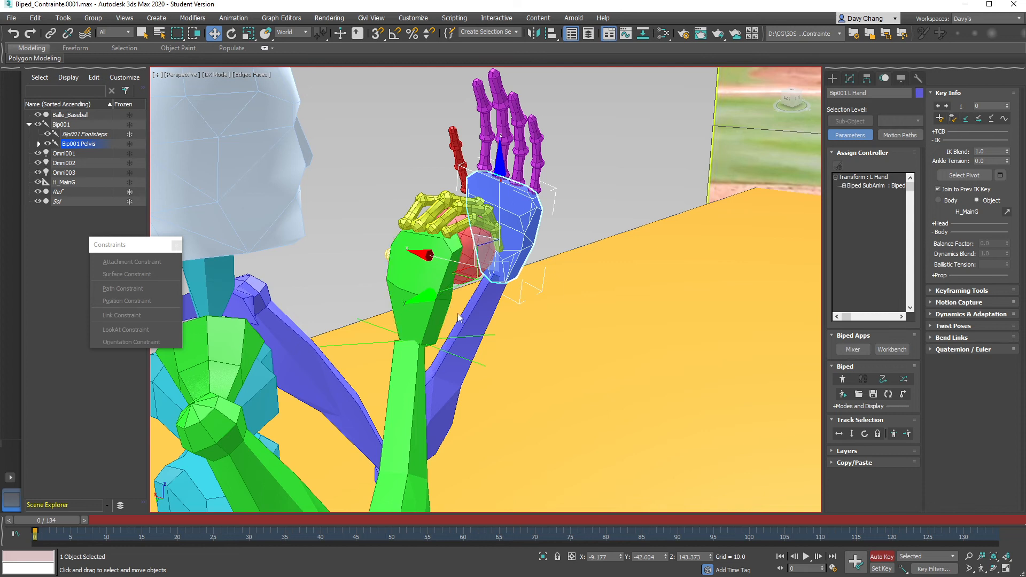
# Review the constraint chain by selecting the H_MainG helper and the left hand in turn.
pyautogui.click(386, 332)
pyautogui.keyDown('alt'); pyautogui.moveTo(387, 333); pyautogui.dragTo(469, 297, button='middle'); pyautogui.keyUp('alt')
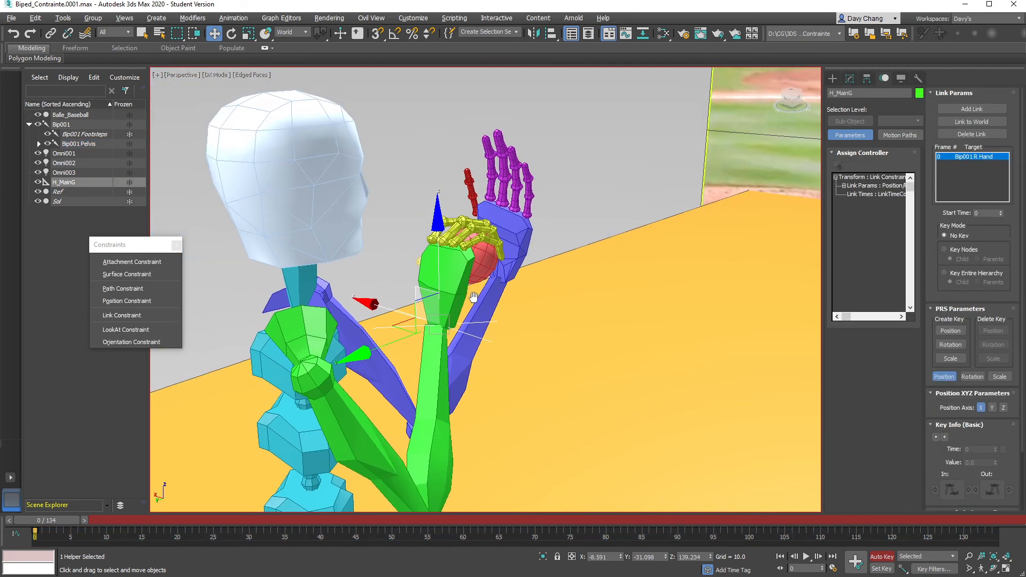
pyautogui.moveTo(429, 297); pyautogui.dragTo(485, 295)
pyautogui.moveTo(465, 284); pyautogui.dragTo(442, 299)
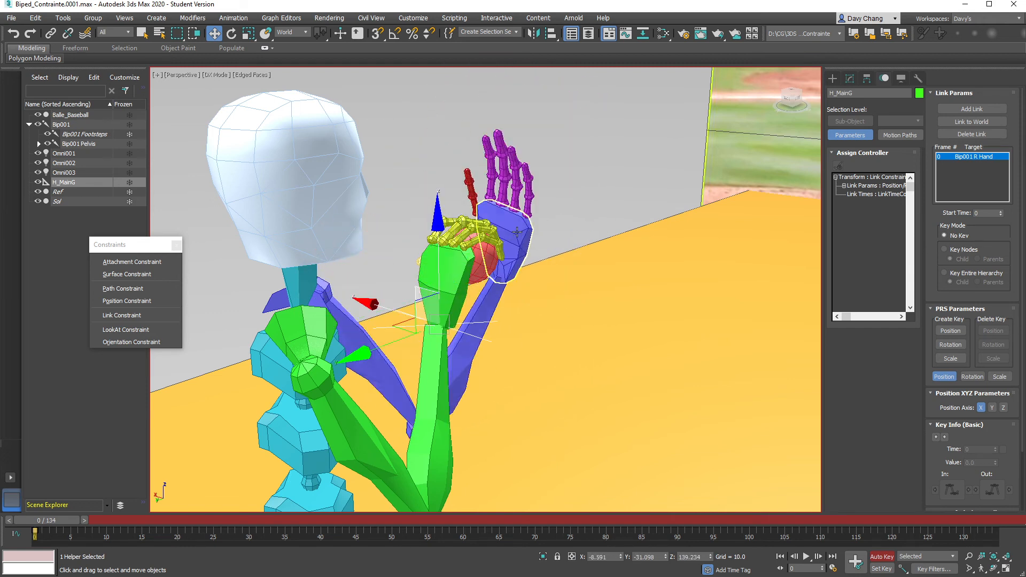
pyautogui.click(476, 213)
pyautogui.moveTo(478, 239); pyautogui.dragTo(489, 211)
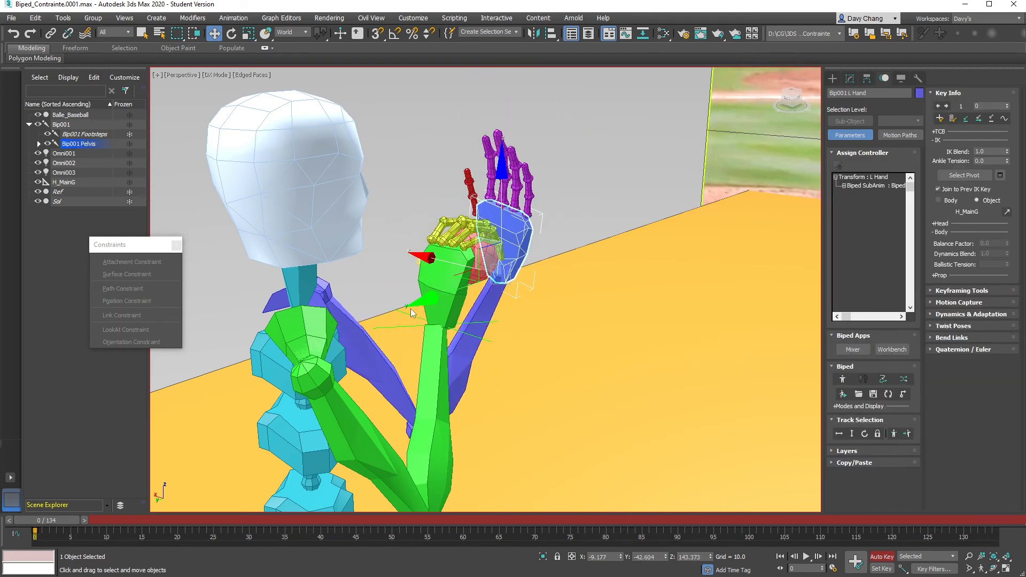
pyautogui.click(434, 305)
pyautogui.moveTo(457, 300)
pyautogui.mouseDown()
pyautogui.moveTo(451, 280)
pyautogui.moveTo(476, 218)
pyautogui.moveTo(476, 262)
pyautogui.moveTo(453, 303)
pyautogui.mouseUp()
pyautogui.rightClick(453, 304)
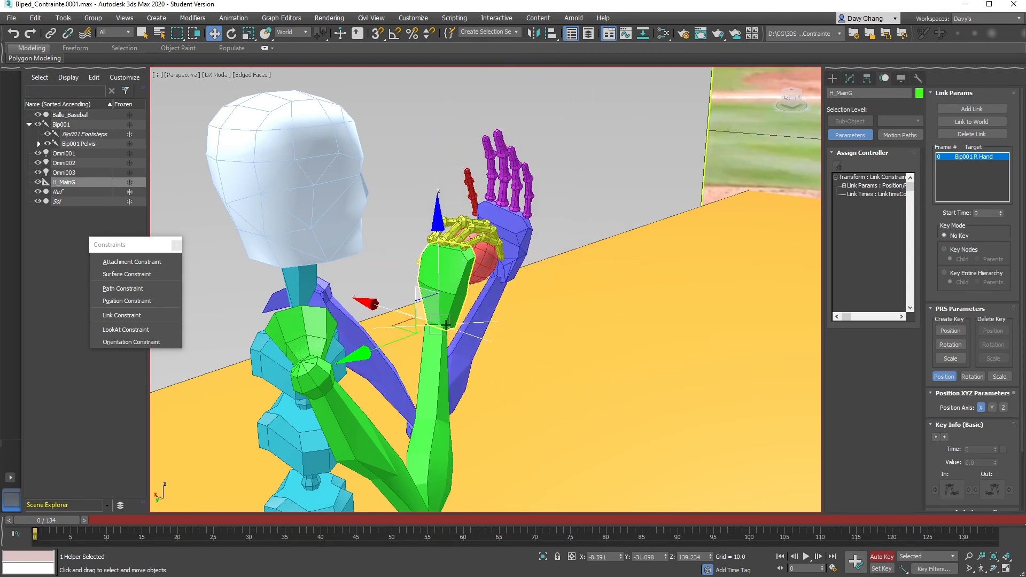
# Try moving the right hand to test whether the left hand and baseball follow it.
pyautogui.click(464, 311)
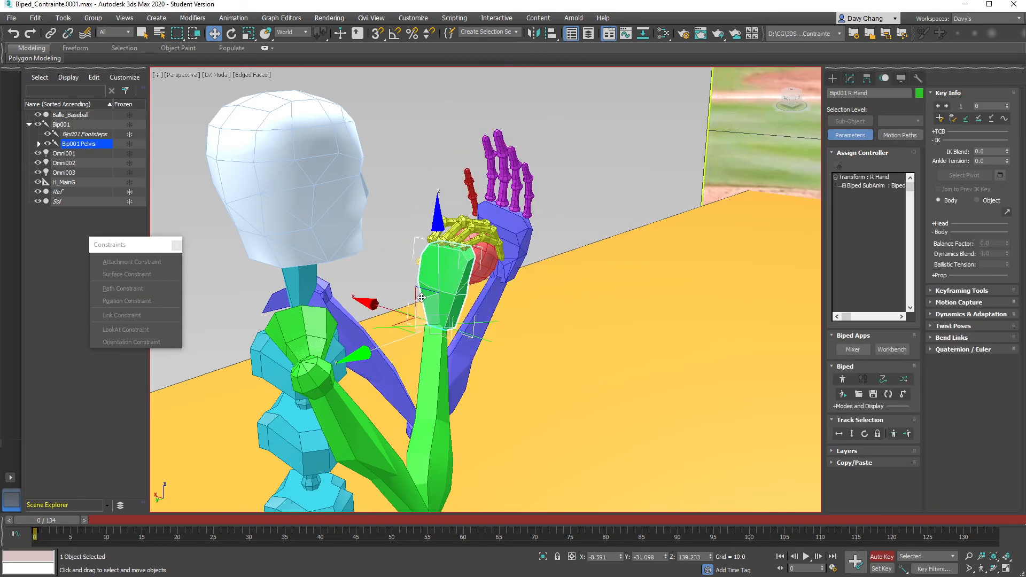
pyautogui.moveTo(430, 294)
pyautogui.mouseDown()
pyautogui.moveTo(465, 214)
pyautogui.moveTo(387, 212)
pyautogui.moveTo(465, 257)
pyautogui.moveTo(435, 202)
pyautogui.moveTo(385, 252)
pyautogui.moveTo(492, 271)
pyautogui.moveTo(424, 183)
pyautogui.moveTo(414, 305)
pyautogui.moveTo(458, 179)
pyautogui.moveTo(408, 227)
pyautogui.moveTo(487, 219)
pyautogui.moveTo(395, 237)
pyautogui.moveTo(416, 290)
pyautogui.mouseUp()
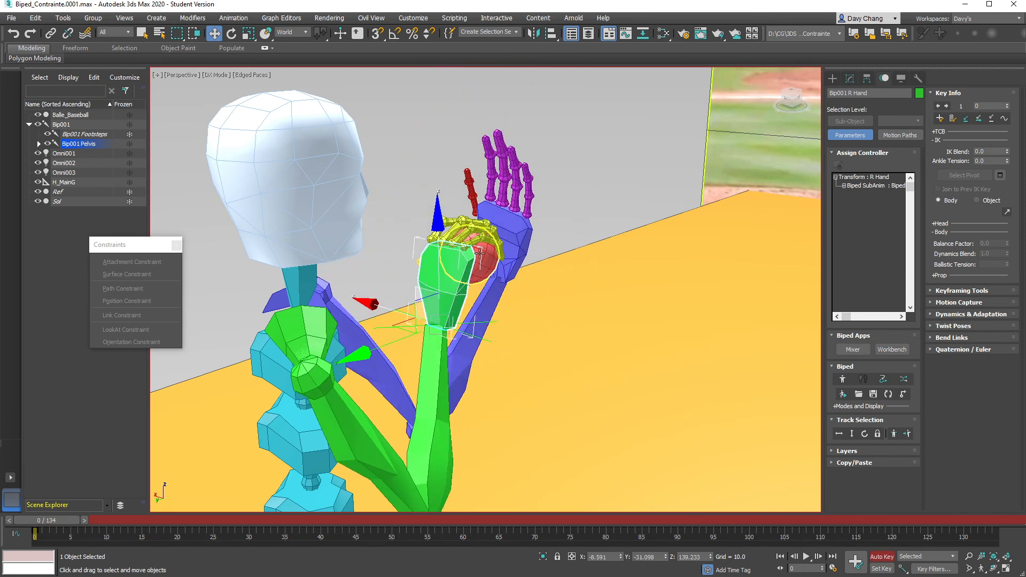
pyautogui.scroll(-4, 420, 290)
pyautogui.keyDown('alt'); pyautogui.moveTo(458, 291); pyautogui.dragTo(482, 253, button='middle'); pyautogui.keyUp('alt')
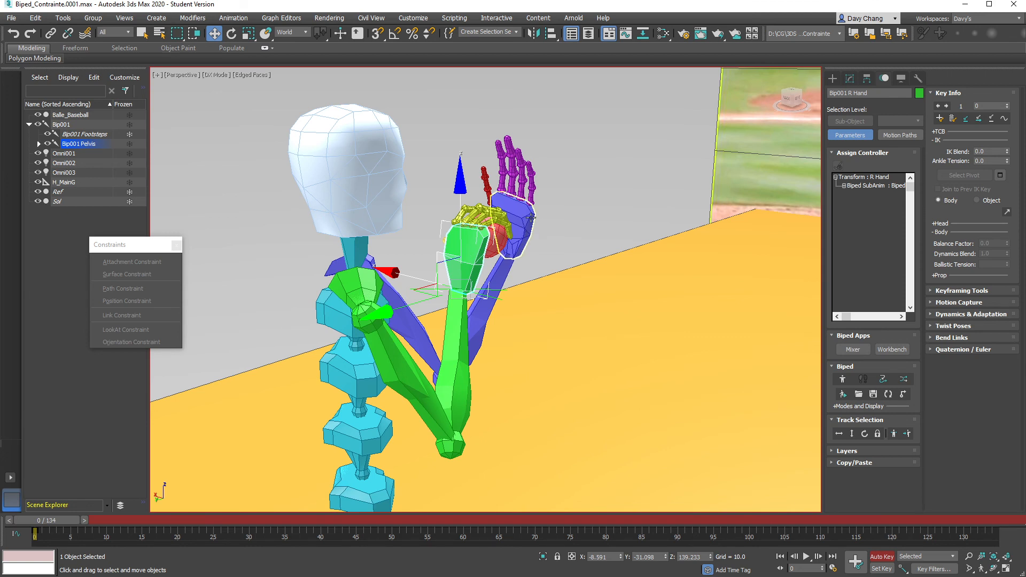
pyautogui.scroll(-2, 365, 285)
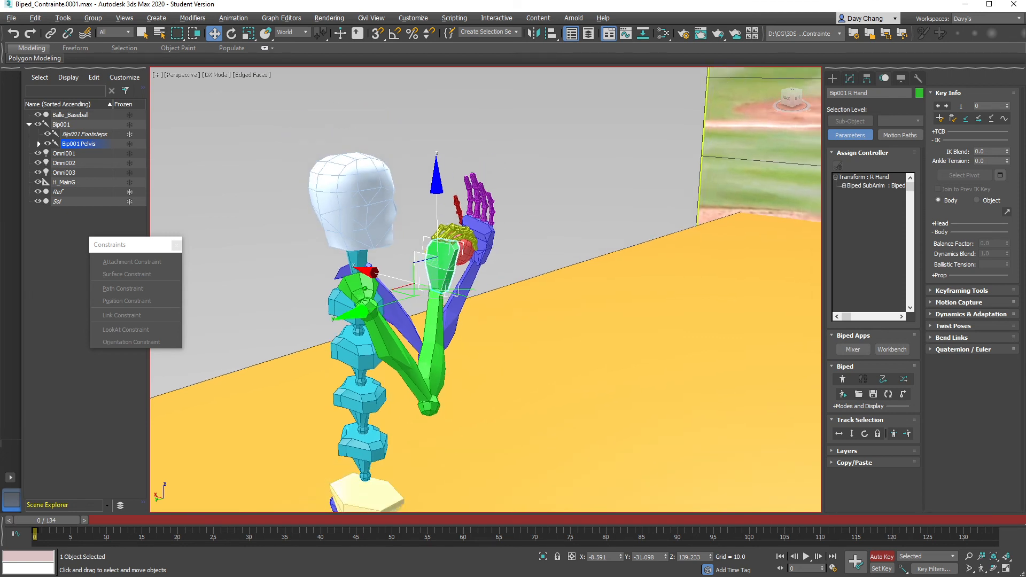
# Select the H_MainG helper at the right wrist and examine its link parameters and target.
pyautogui.keyDown('alt'); pyautogui.moveTo(365, 284); pyautogui.dragTo(464, 283, button='middle'); pyautogui.keyUp('alt')
pyautogui.keyDown('alt'); pyautogui.moveTo(494, 428); pyautogui.dragTo(465, 319, button='middle'); pyautogui.keyUp('alt')
pyautogui.scroll(2, 456, 323)
pyautogui.scroll(2, 446, 343)
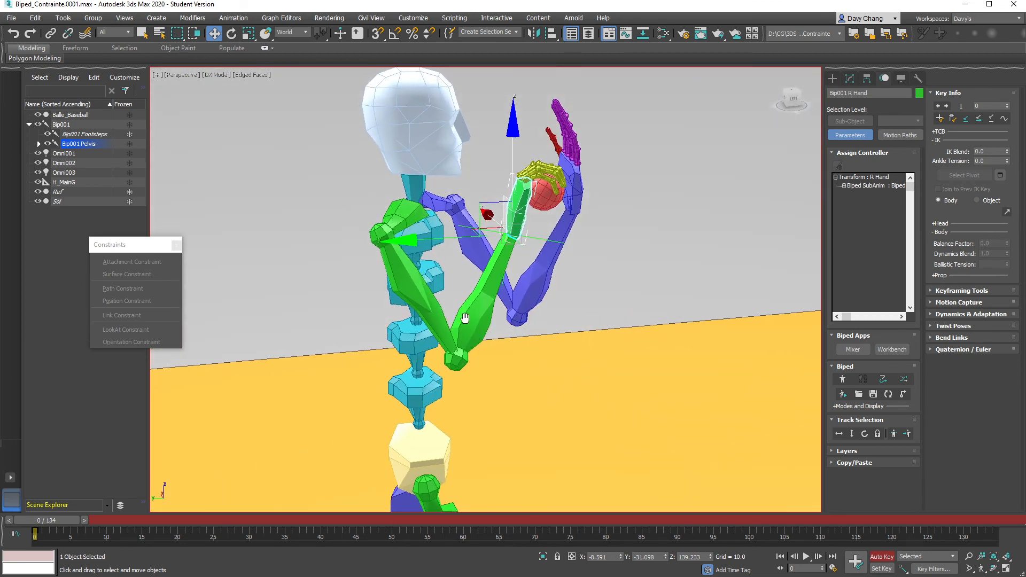
pyautogui.click(537, 236)
pyautogui.keyDown('alt'); pyautogui.moveTo(415, 399); pyautogui.dragTo(455, 402, button='middle'); pyautogui.keyUp('alt')
pyautogui.scroll(3, 455, 397)
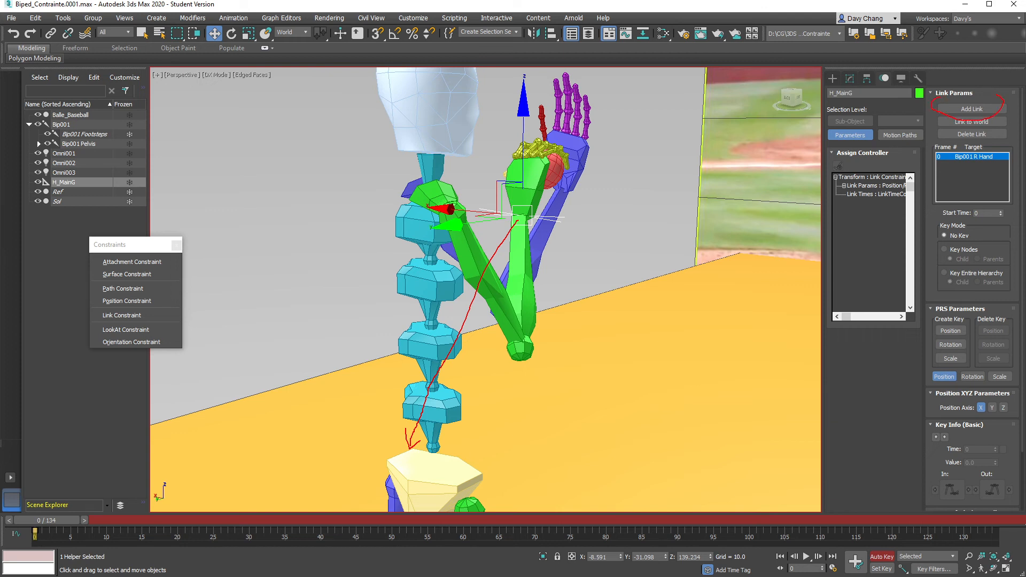
pyautogui.moveTo(934, 111)
pyautogui.mouseDown()
pyautogui.moveTo(730, 237)
pyautogui.moveTo(449, 434)
pyautogui.mouseUp()
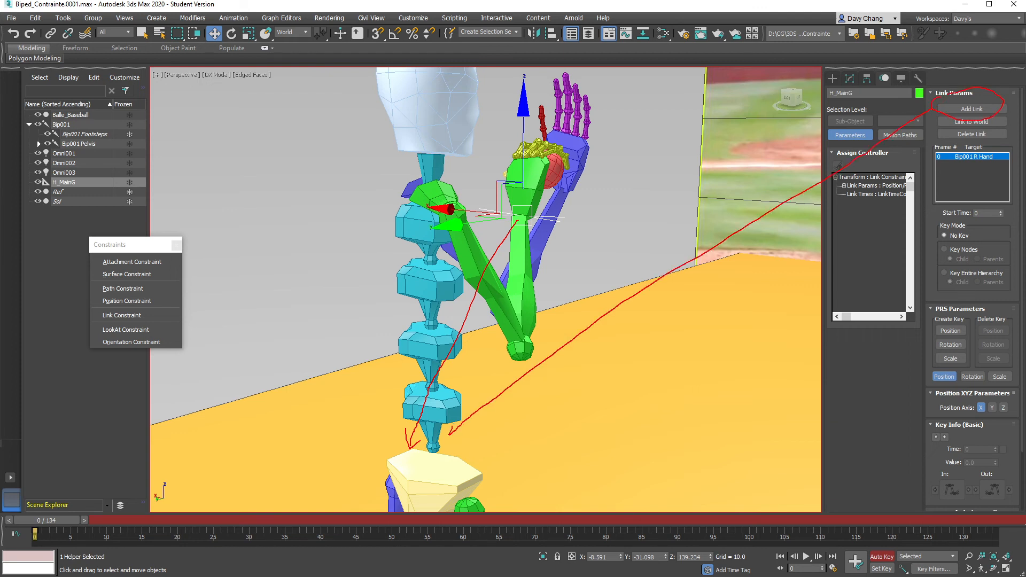
pyautogui.press('Escape')
pyautogui.keyDown('alt'); pyautogui.moveTo(568, 227); pyautogui.dragTo(547, 243, button='middle'); pyautogui.keyUp('alt')
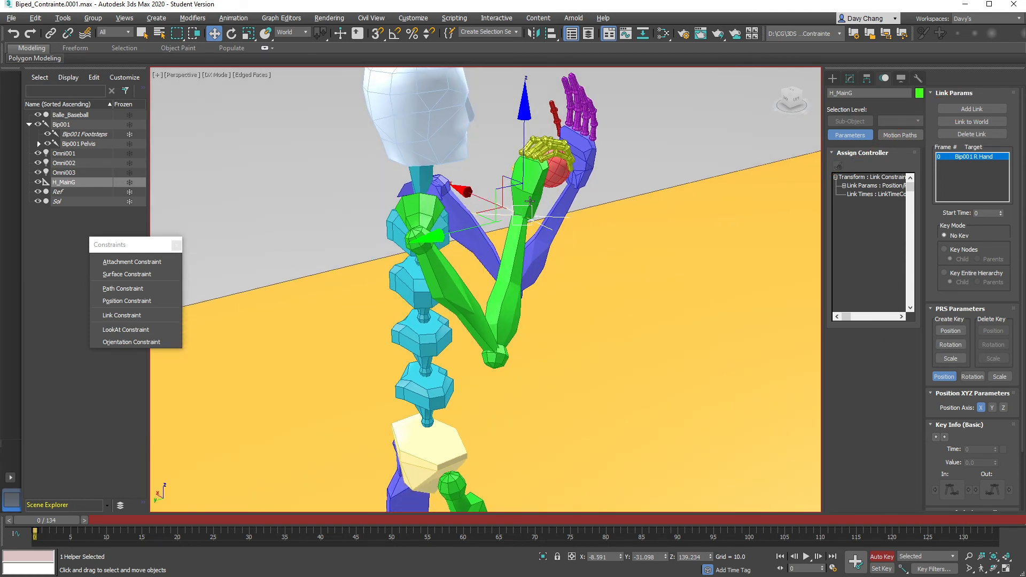
# Review the IK settings of the left hand, followed by those of the right hand.
pyautogui.click(586, 150)
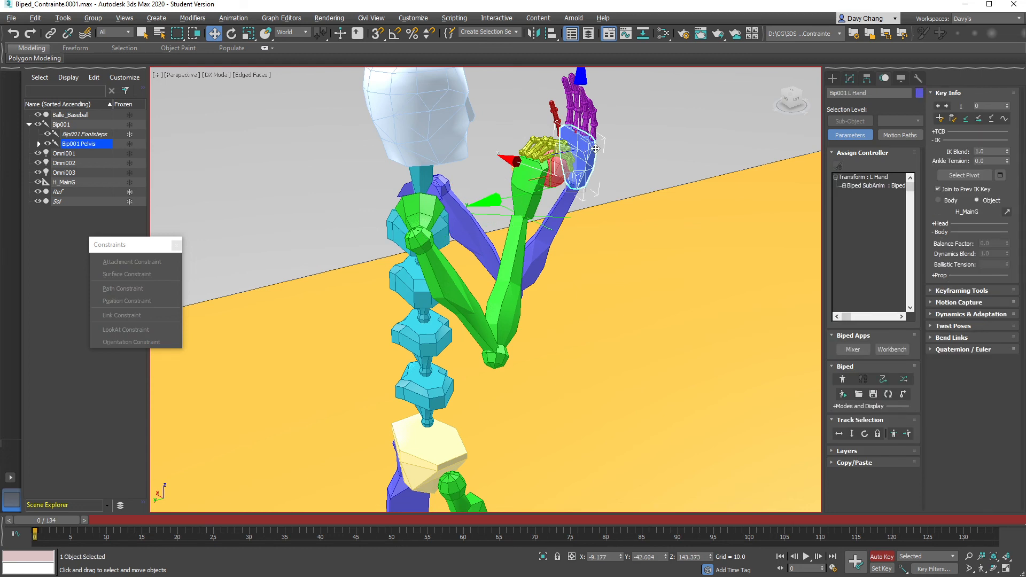
pyautogui.keyDown('alt'); pyautogui.moveTo(499, 263); pyautogui.dragTo(542, 246, button='middle'); pyautogui.keyUp('alt')
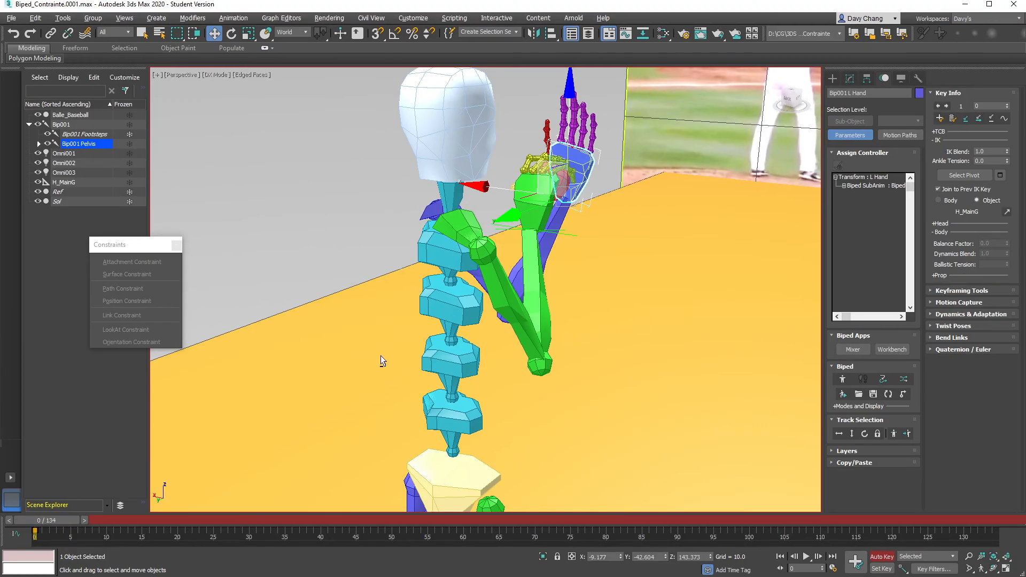
pyautogui.keyDown('alt'); pyautogui.moveTo(382, 359); pyautogui.dragTo(427, 350, button='middle'); pyautogui.keyUp('alt')
pyautogui.scroll(-2, 427, 350)
pyautogui.keyDown('alt'); pyautogui.moveTo(488, 300); pyautogui.dragTo(494, 208, button='middle'); pyautogui.keyUp('alt')
pyautogui.click(522, 251)
pyautogui.moveTo(494, 208); pyautogui.dragTo(513, 236)
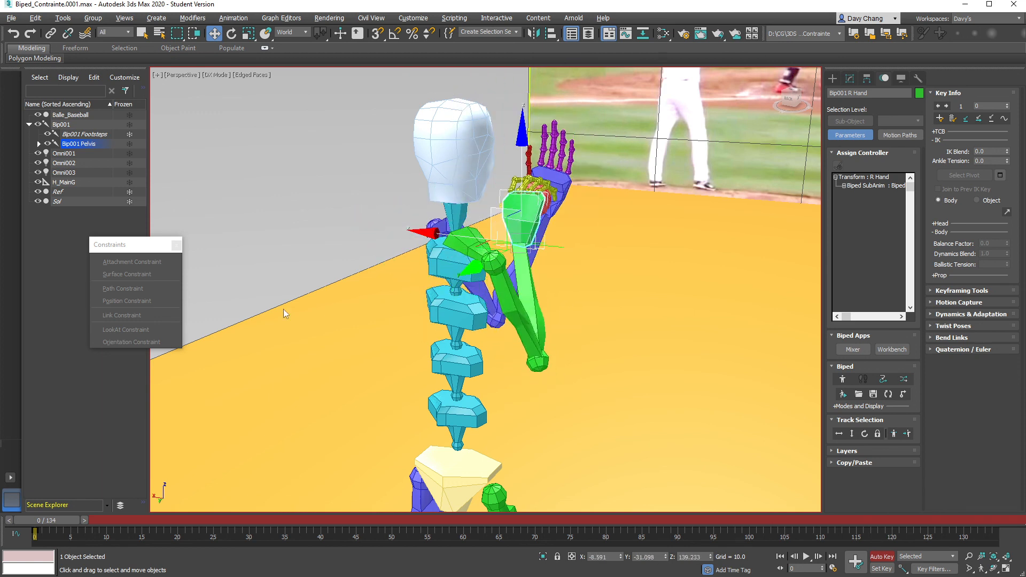
# Select the biped's root Bip001 and try rotating the whole body.
pyautogui.click(60, 201)
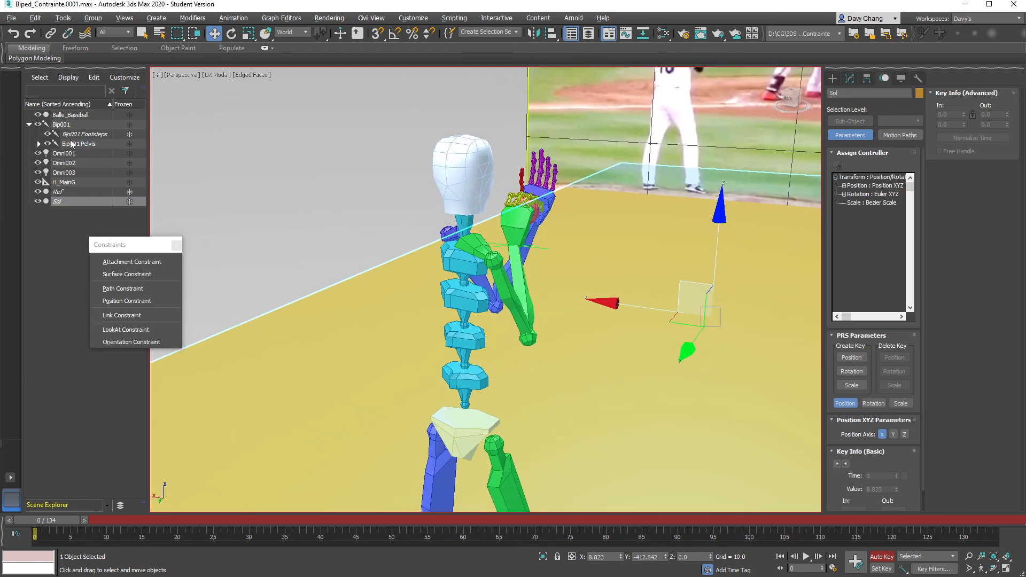
pyautogui.click(54, 125)
pyautogui.press('e')
pyautogui.keyDown('alt'); pyautogui.moveTo(492, 395); pyautogui.dragTo(498, 384, button='middle'); pyautogui.keyUp('alt')
pyautogui.moveTo(492, 412)
pyautogui.mouseDown()
pyautogui.moveTo(426, 430)
pyautogui.moveTo(488, 393)
pyautogui.mouseUp()
pyautogui.rightClick(488, 393)
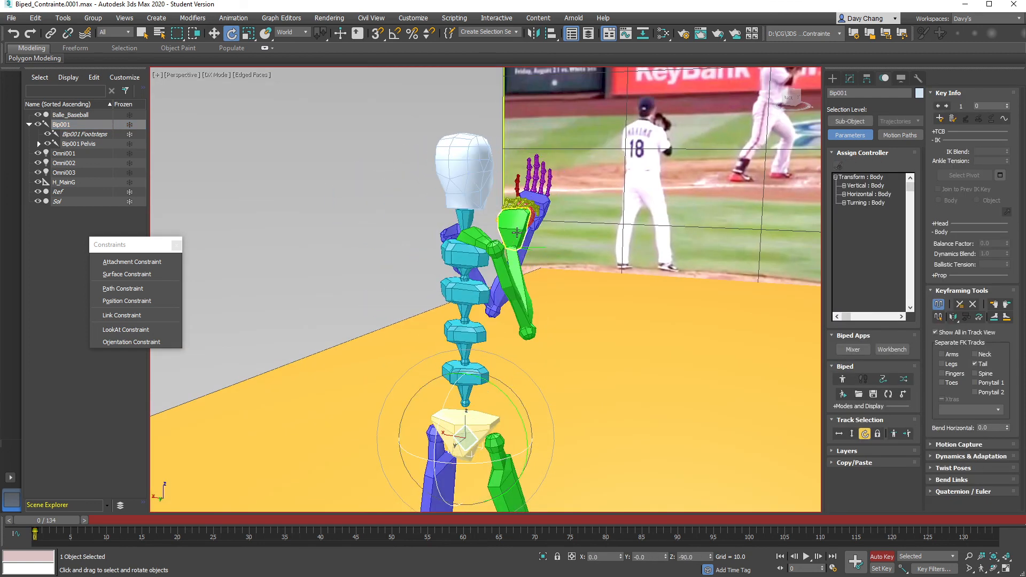
# Examine the right arm chain by selecting the right clavicle and the right forearm in turn.
pyautogui.click(477, 236)
pyautogui.keyDown('alt'); pyautogui.moveTo(477, 236); pyautogui.dragTo(524, 250, button='middle'); pyautogui.keyUp('alt')
pyautogui.scroll(2, 524, 250)
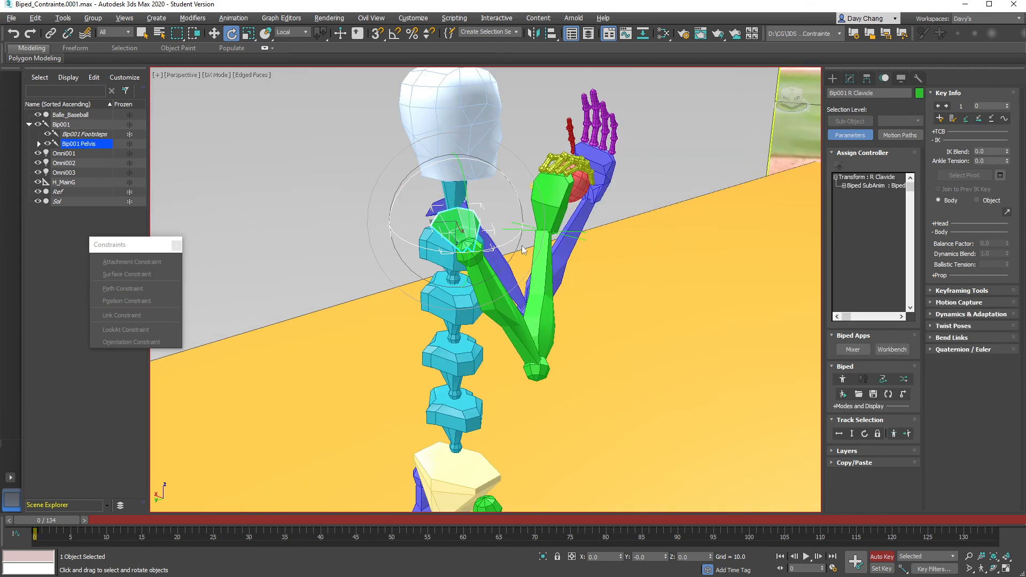
pyautogui.moveTo(500, 245)
pyautogui.mouseDown()
pyautogui.moveTo(487, 188)
pyautogui.moveTo(534, 316)
pyautogui.mouseUp()
pyautogui.click(553, 306)
pyautogui.keyDown('alt'); pyautogui.moveTo(534, 316); pyautogui.dragTo(518, 298, button='middle'); pyautogui.keyUp('alt')
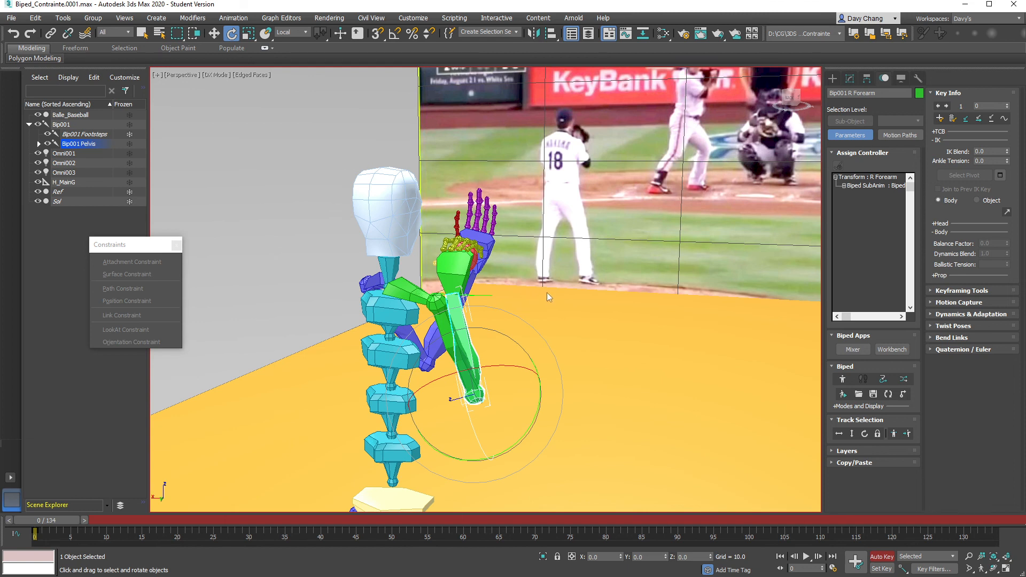
pyautogui.moveTo(515, 267)
pyautogui.keyDown('alt'); pyautogui.mouseDown(button='middle')
pyautogui.moveTo(506, 271)
pyautogui.moveTo(516, 263)
pyautogui.mouseUp(button='middle'); pyautogui.keyUp('alt')
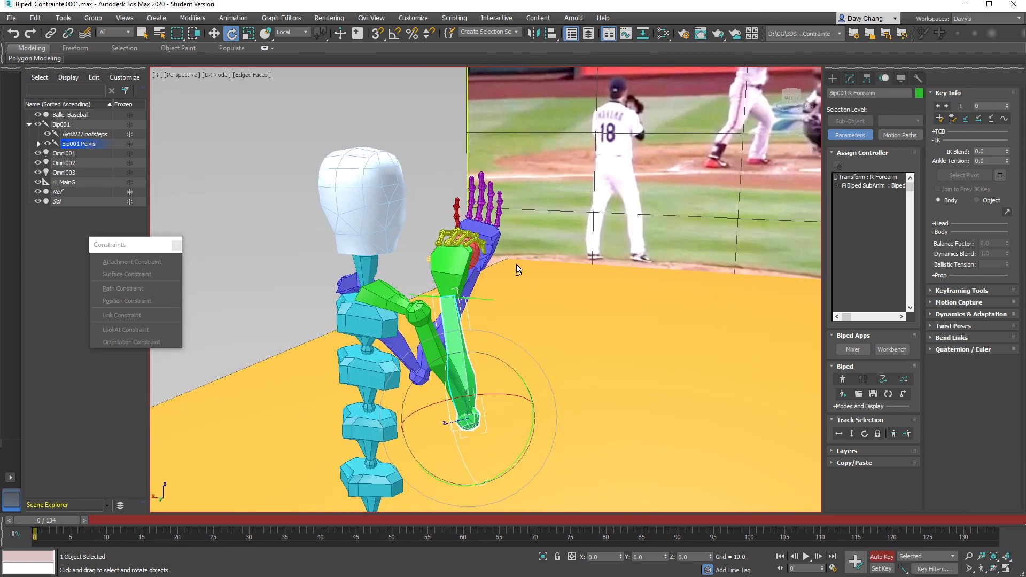